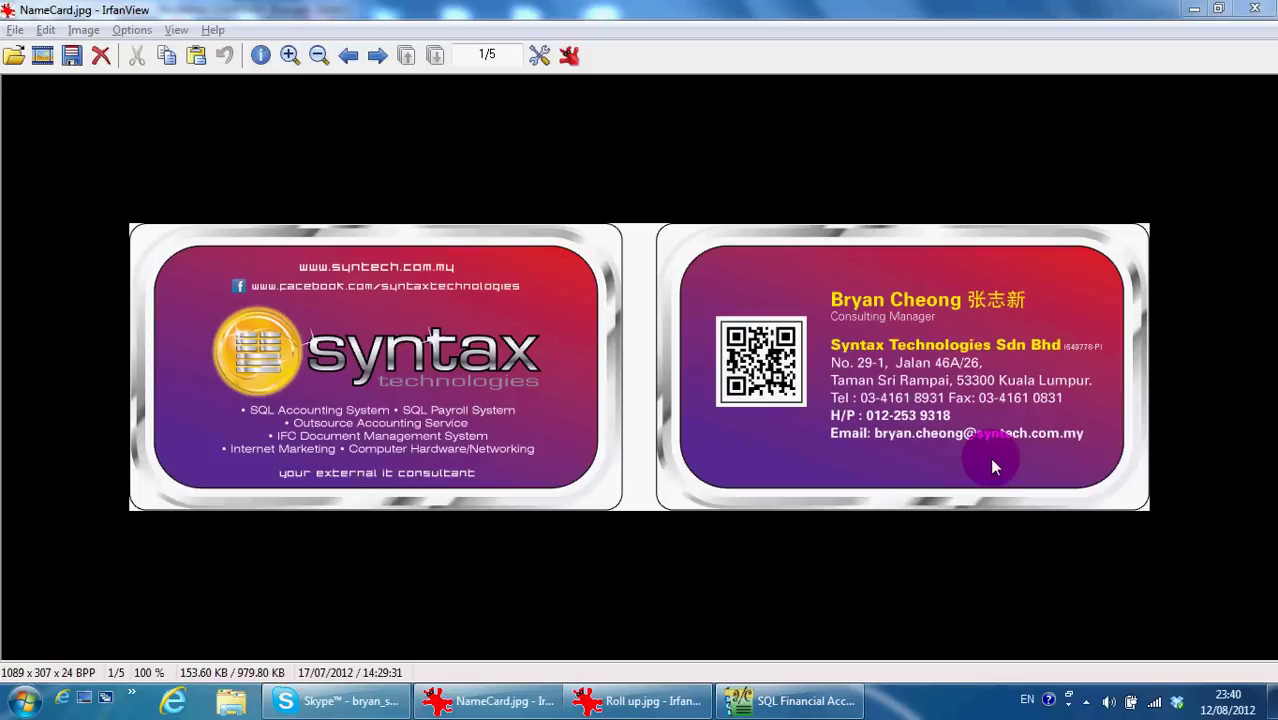
- View the Roll up.jpg features poster in IrfanView, then bring SQL Financial Accounting forward
{"action": "left_click", "coordinate": [645, 700]}
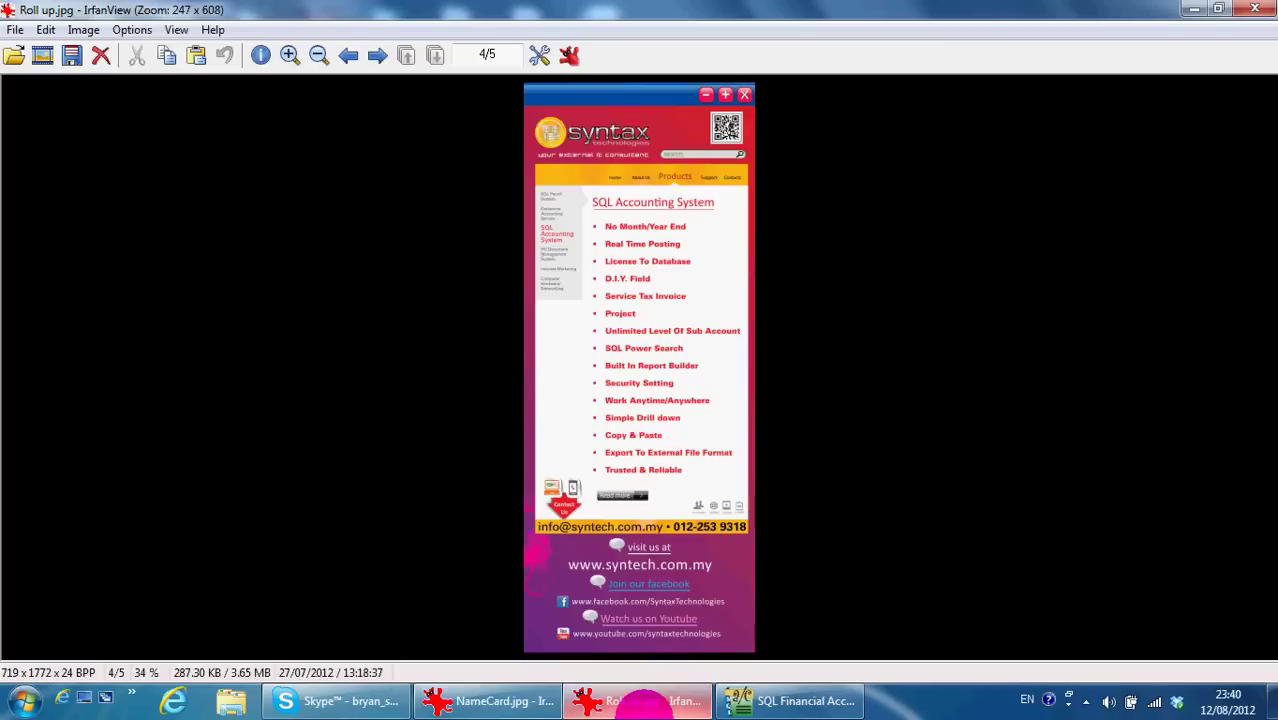
{"action": "left_click", "coordinate": [707, 245]}
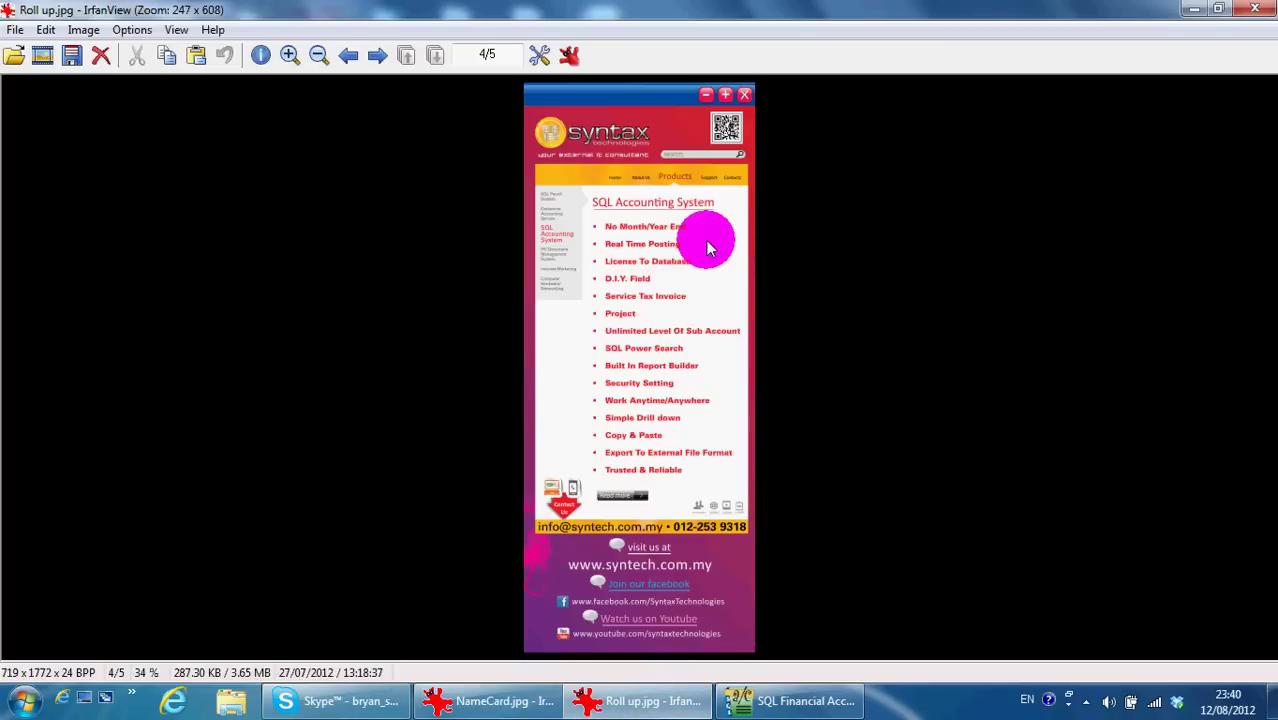
{"action": "left_click", "coordinate": [738, 700]}
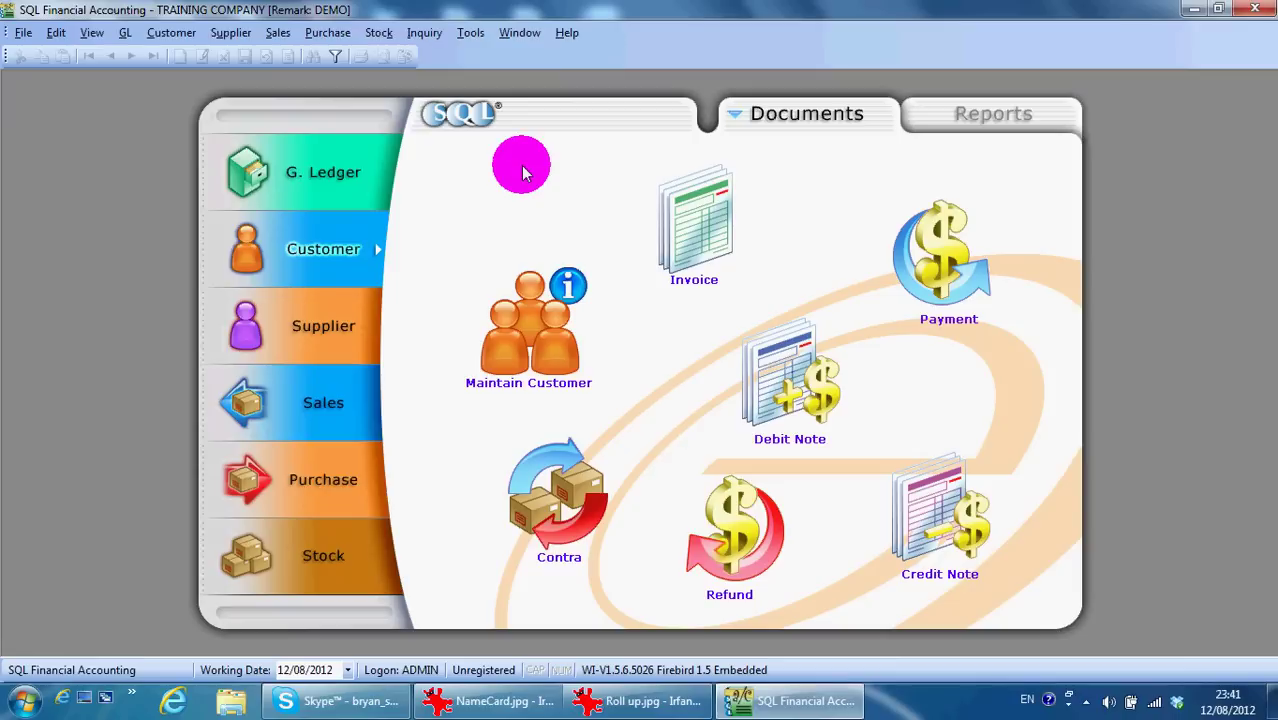
- Show the Tools menu of maintenance and setup options
{"action": "left_click", "coordinate": [472, 32]}
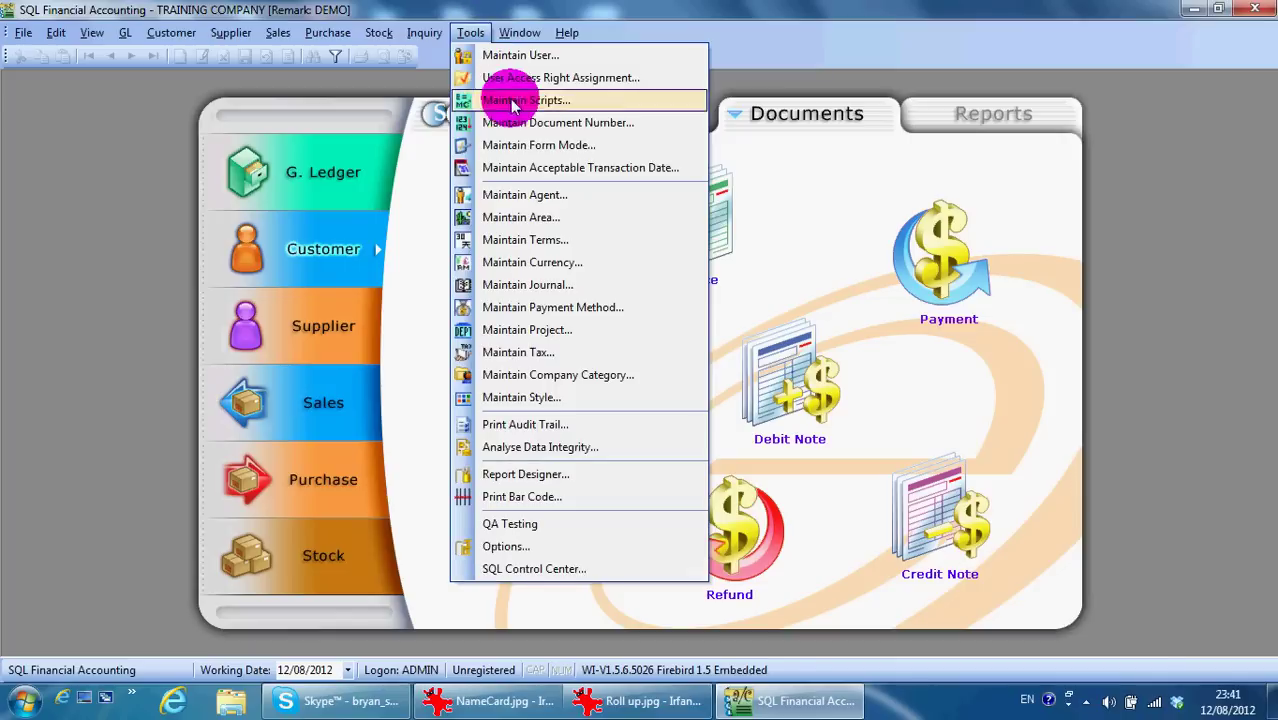
- Add an acceptable transaction date row from 01/01/2012 to 31/12/2012, then close the window
{"action": "left_click", "coordinate": [511, 170]}
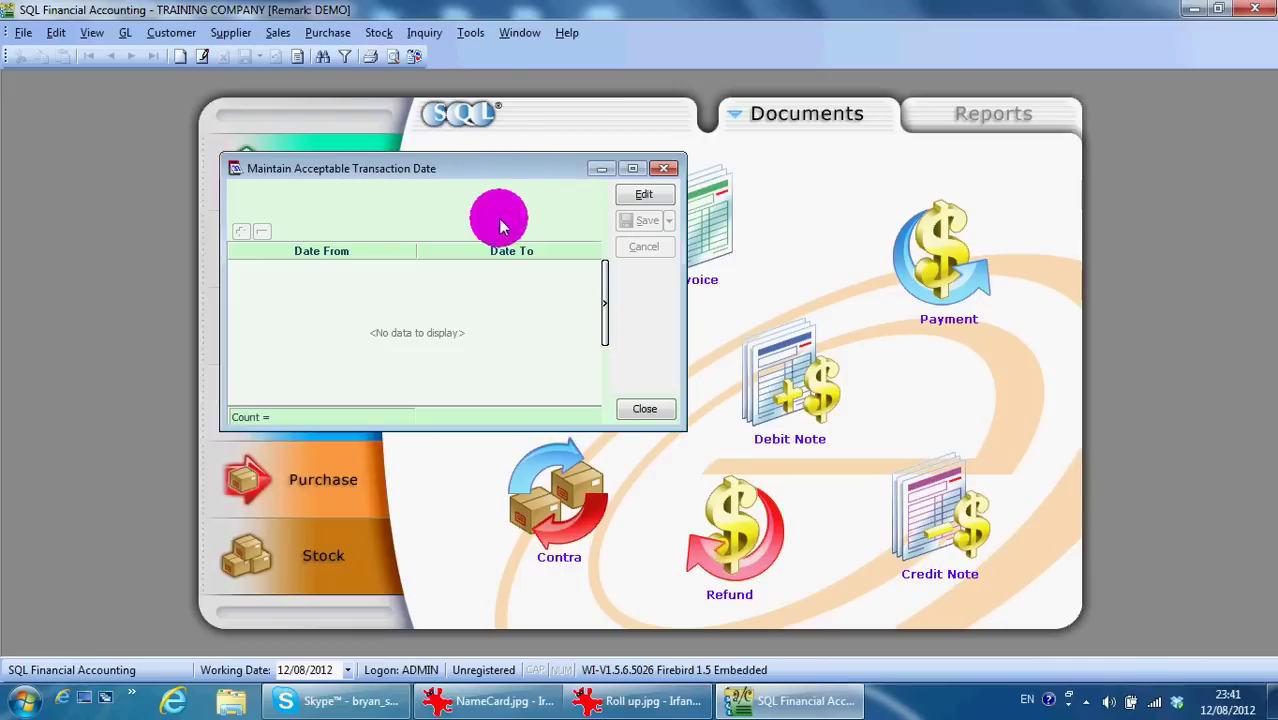
{"action": "left_click", "coordinate": [665, 207]}
{"action": "left_click", "coordinate": [240, 231]}
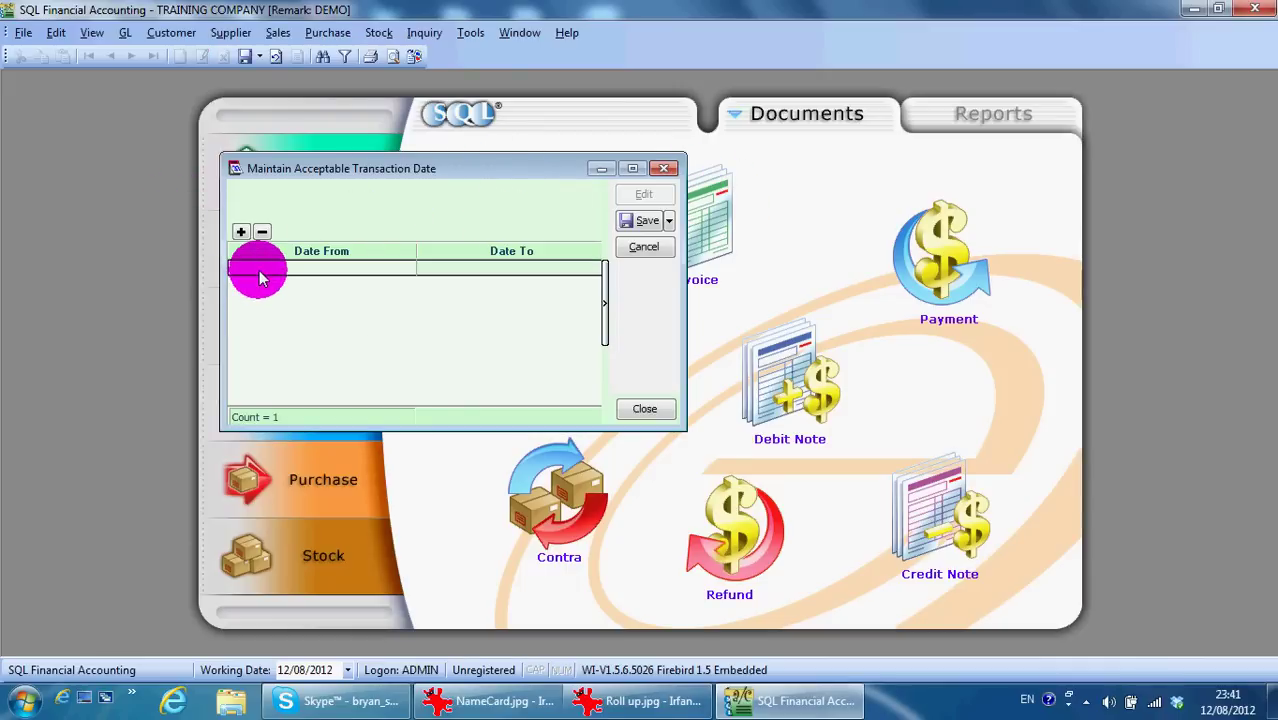
{"action": "type", "text": "01/01/2"}
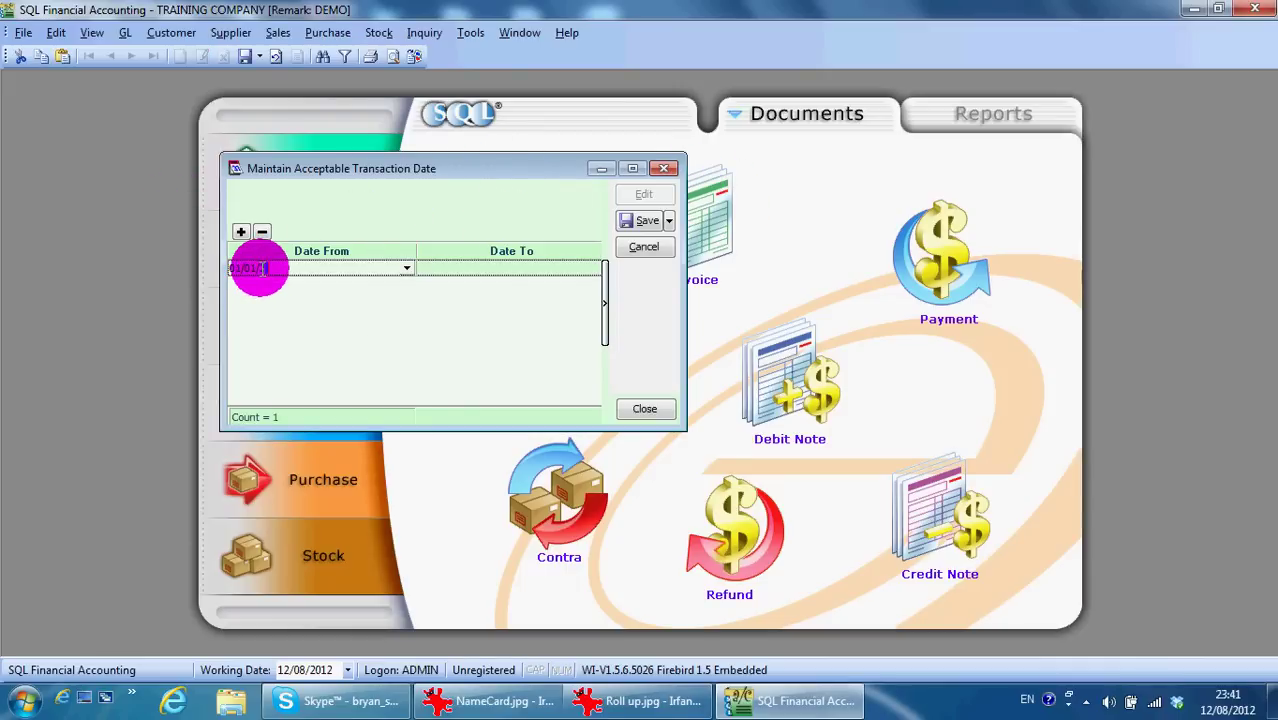
{"action": "type", "text": "012"}
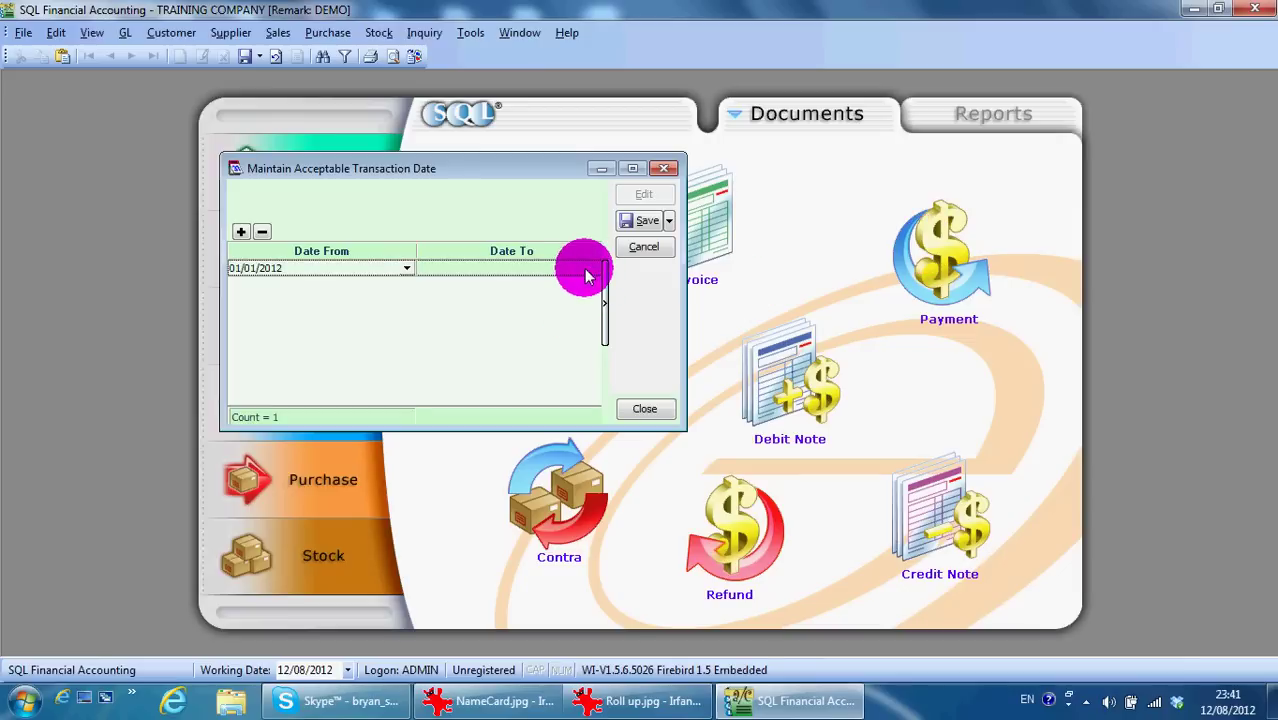
{"action": "left_click", "coordinate": [583, 268]}
{"action": "type", "text": "31/12/"}
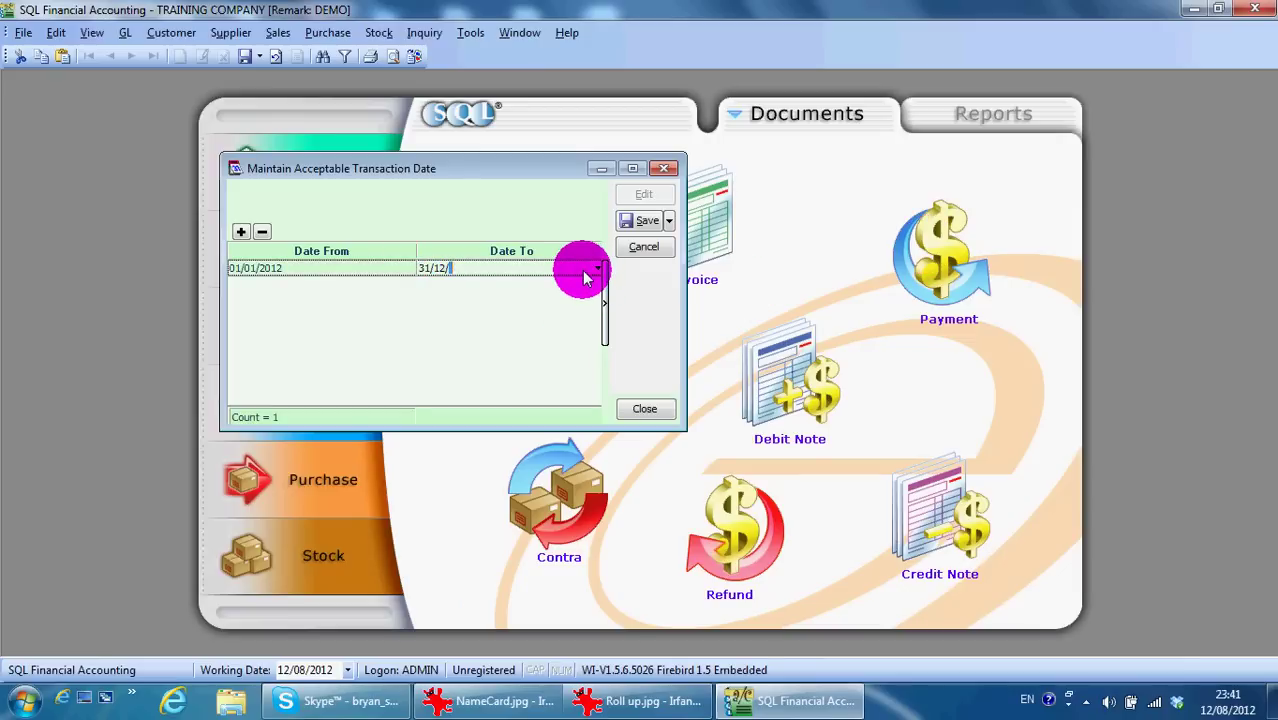
{"action": "type", "text": "2012"}
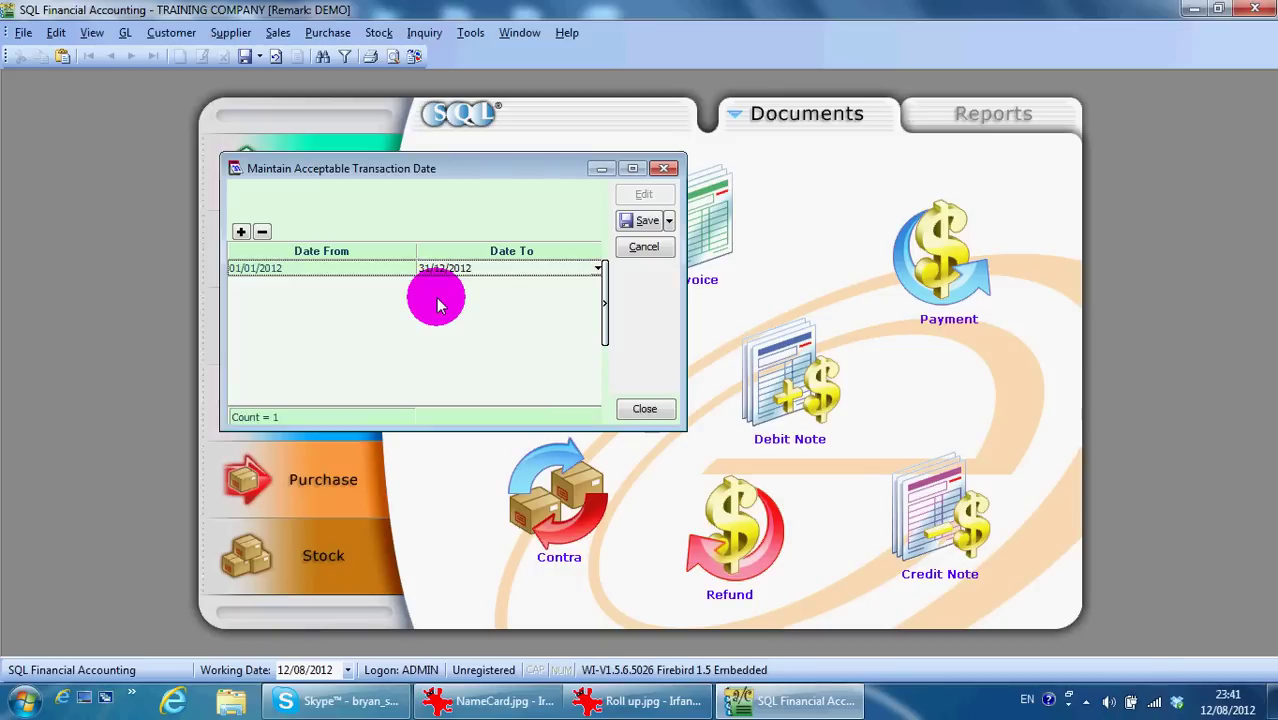
{"action": "left_click", "coordinate": [666, 168]}
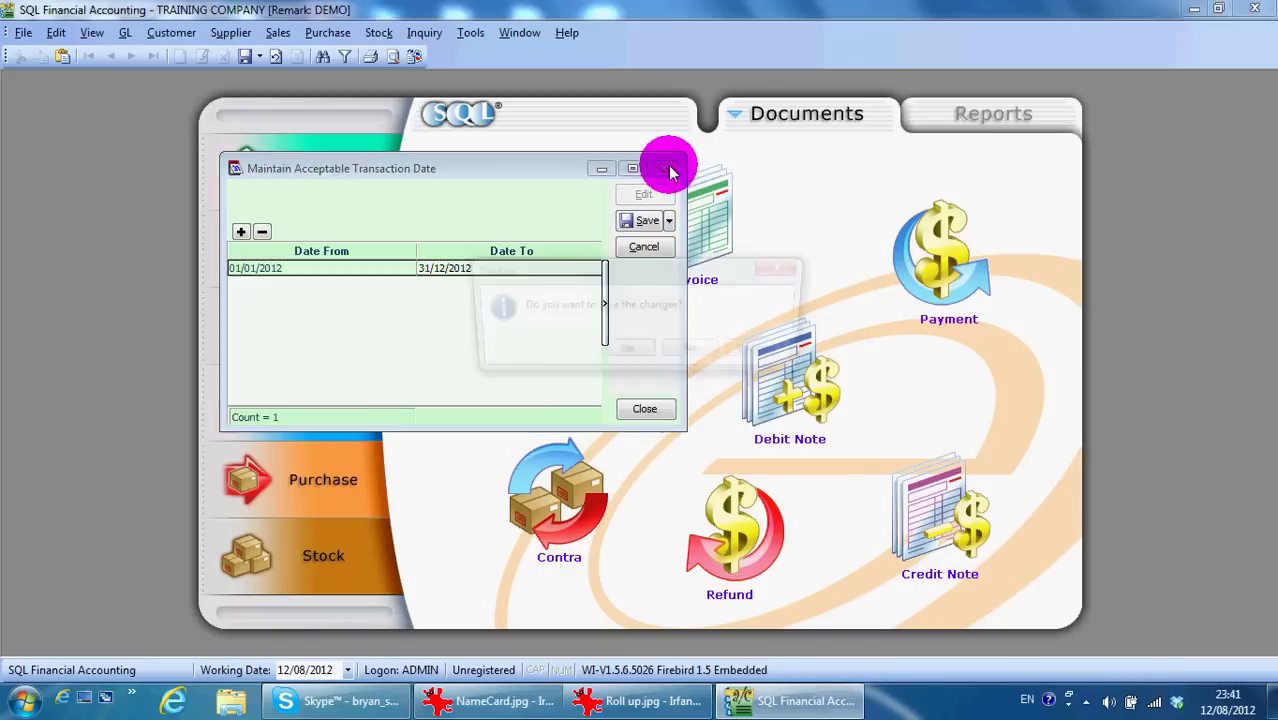
- Discard the date range changes, then open and close the Year End Closing window
{"action": "left_click", "coordinate": [696, 351]}
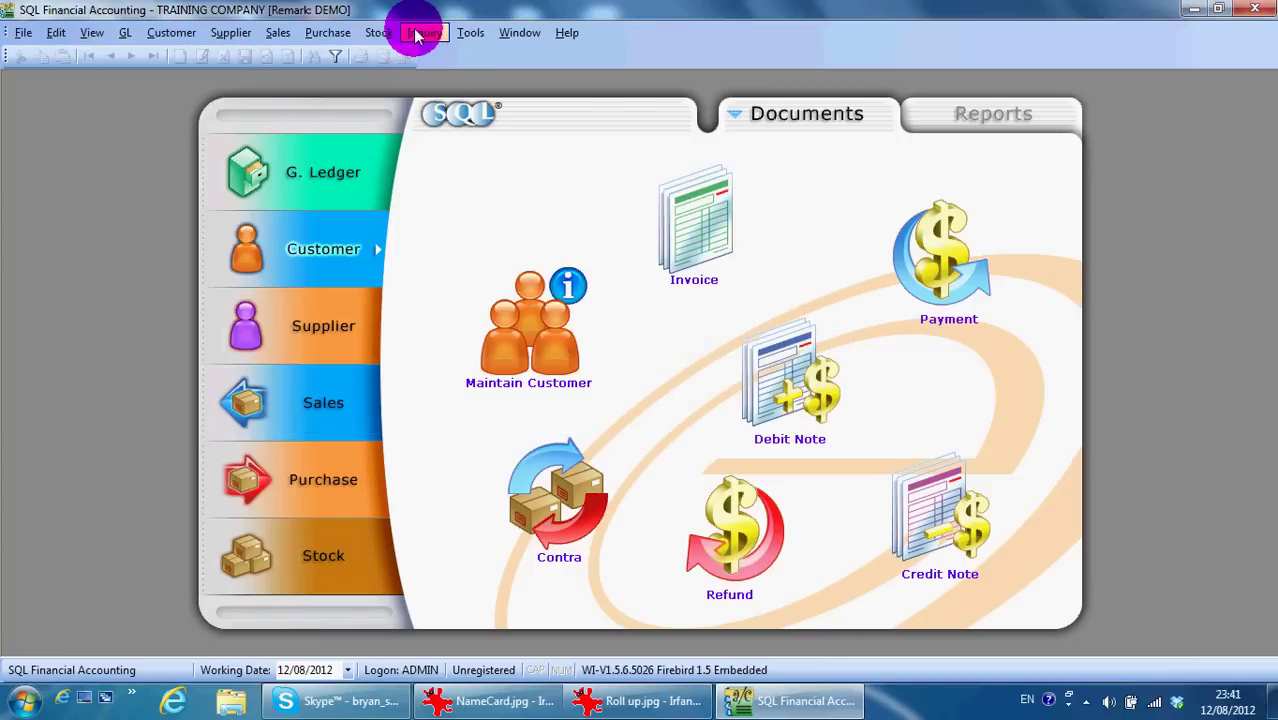
{"action": "left_click", "coordinate": [422, 33]}
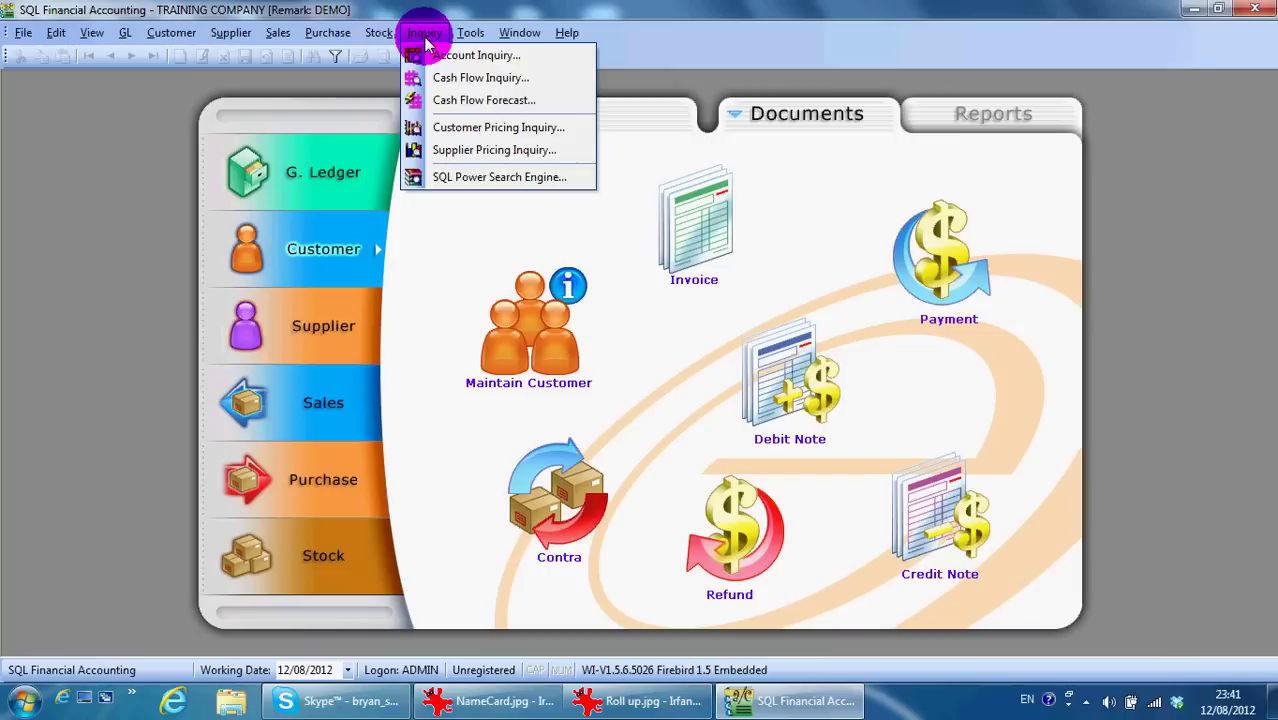
{"action": "key", "text": "Right"}
{"action": "key", "text": "Down"}
{"action": "key", "text": "Down"}
{"action": "key", "text": "Down"}
{"action": "key", "text": "Down"}
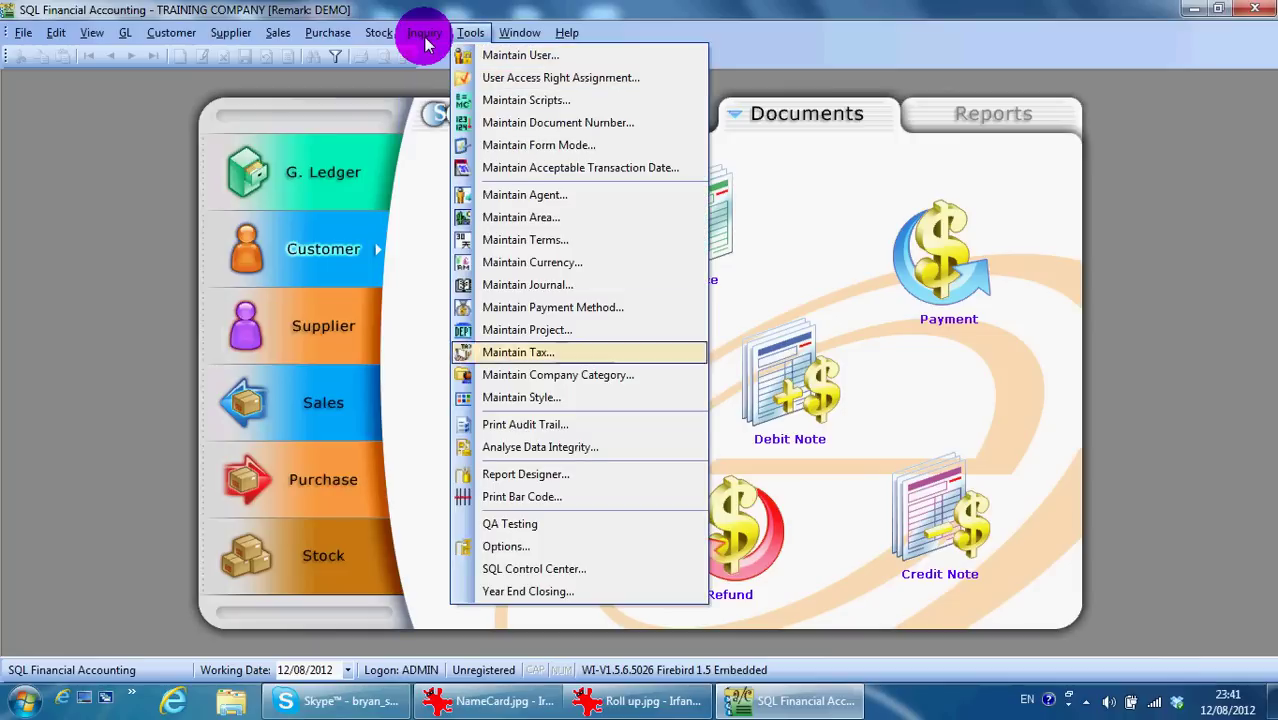
{"action": "key", "text": "Down"}
{"action": "key", "text": "Down"}
{"action": "key", "text": "Down"}
{"action": "key", "text": "Down"}
{"action": "key", "text": "Return"}
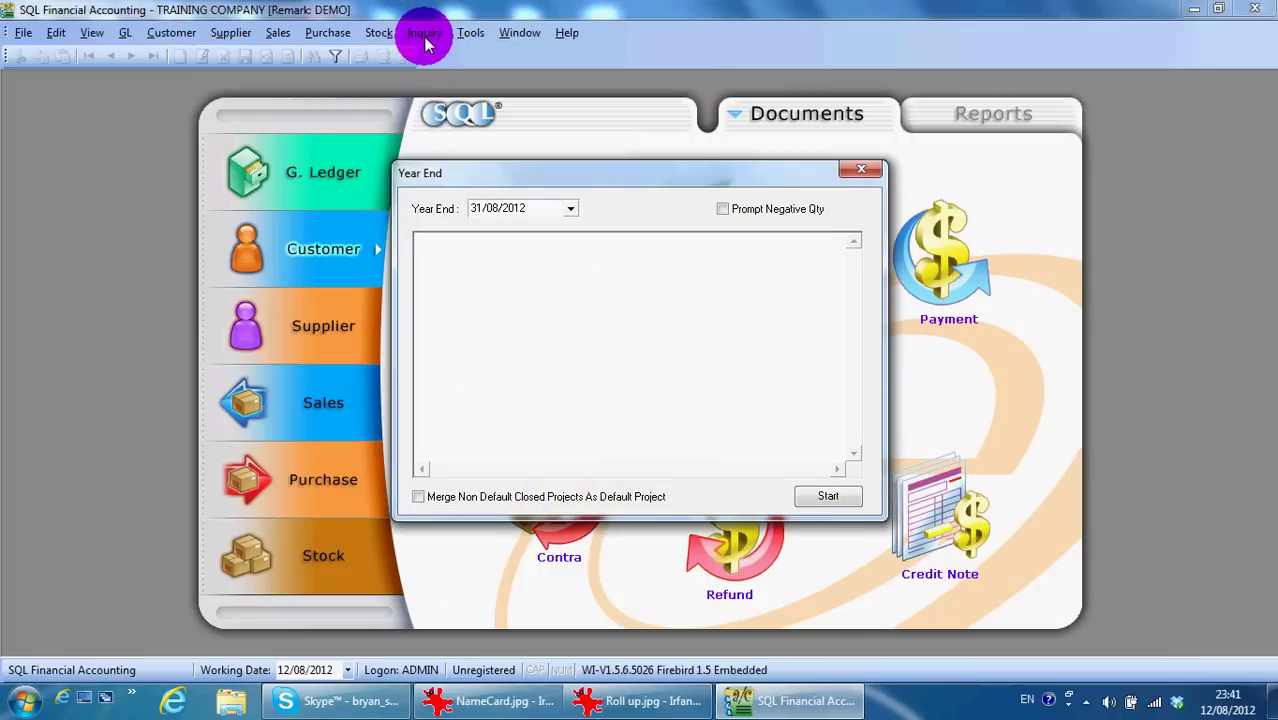
{"action": "left_click", "coordinate": [861, 168]}
- Glance at the name card and roll-up images, then return to SQL Financial Accounting
{"action": "left_click", "coordinate": [588, 703]}
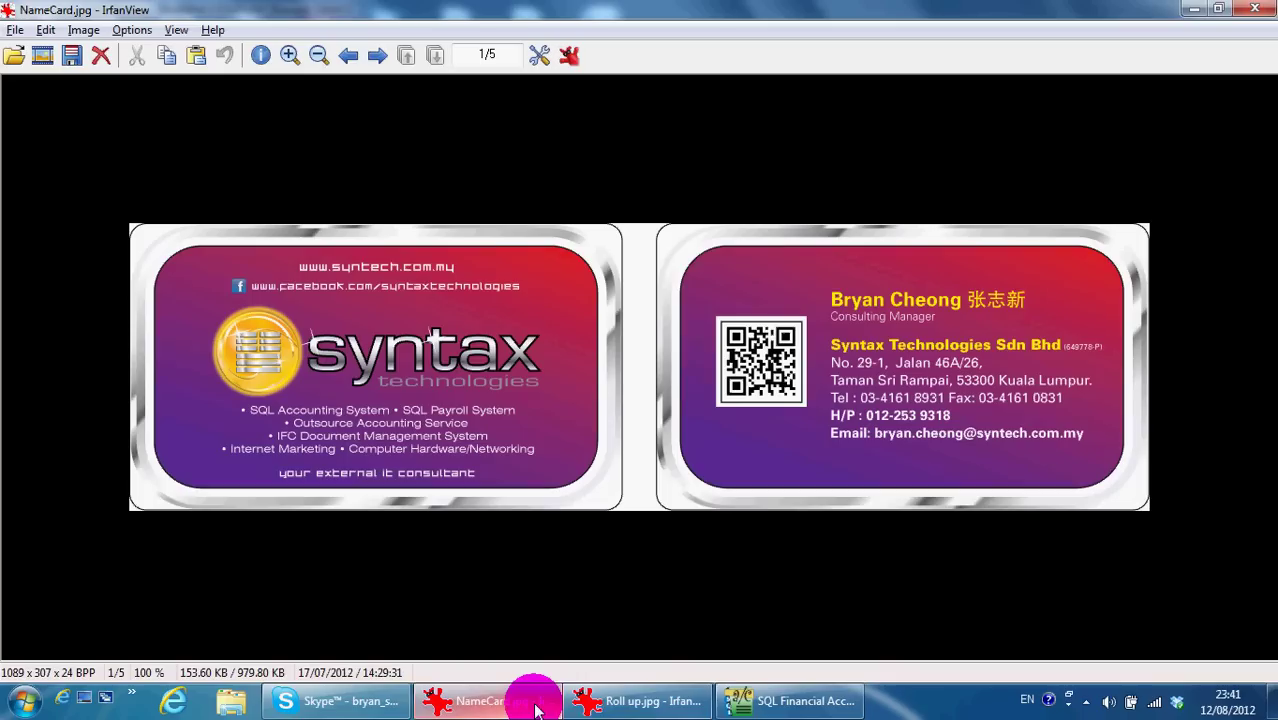
{"action": "left_click", "coordinate": [622, 700]}
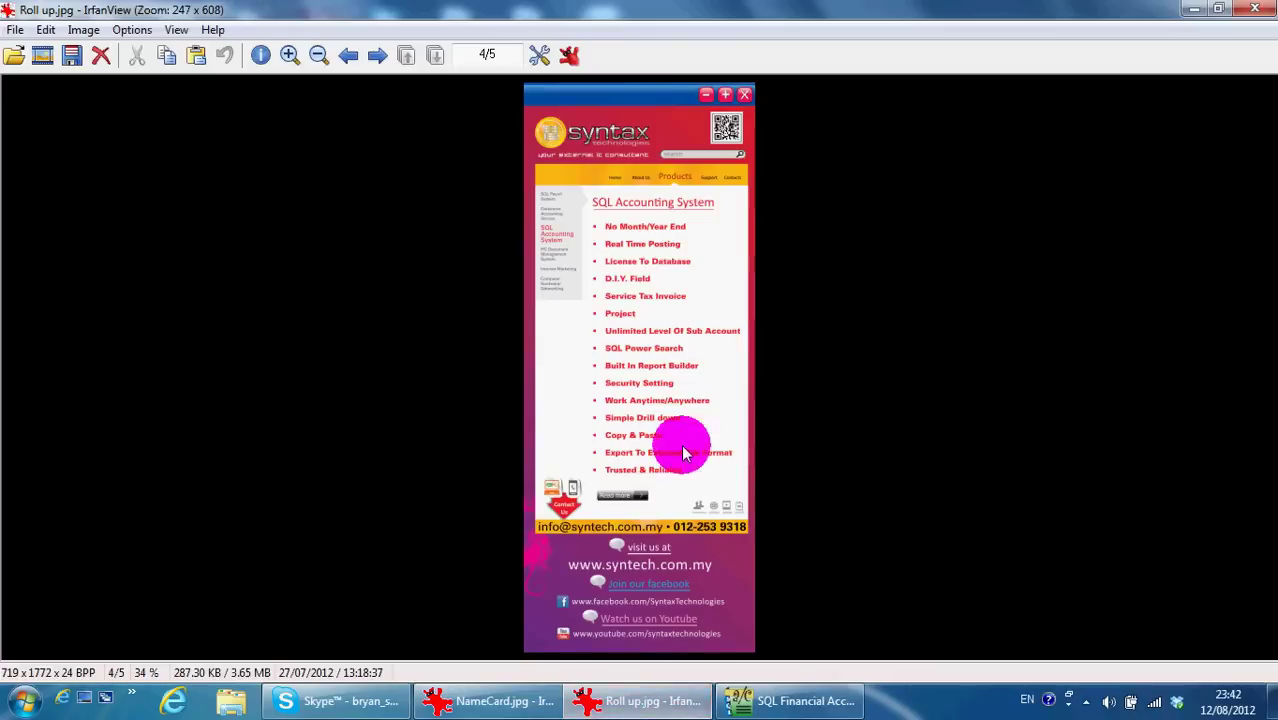
{"action": "left_click", "coordinate": [744, 700]}
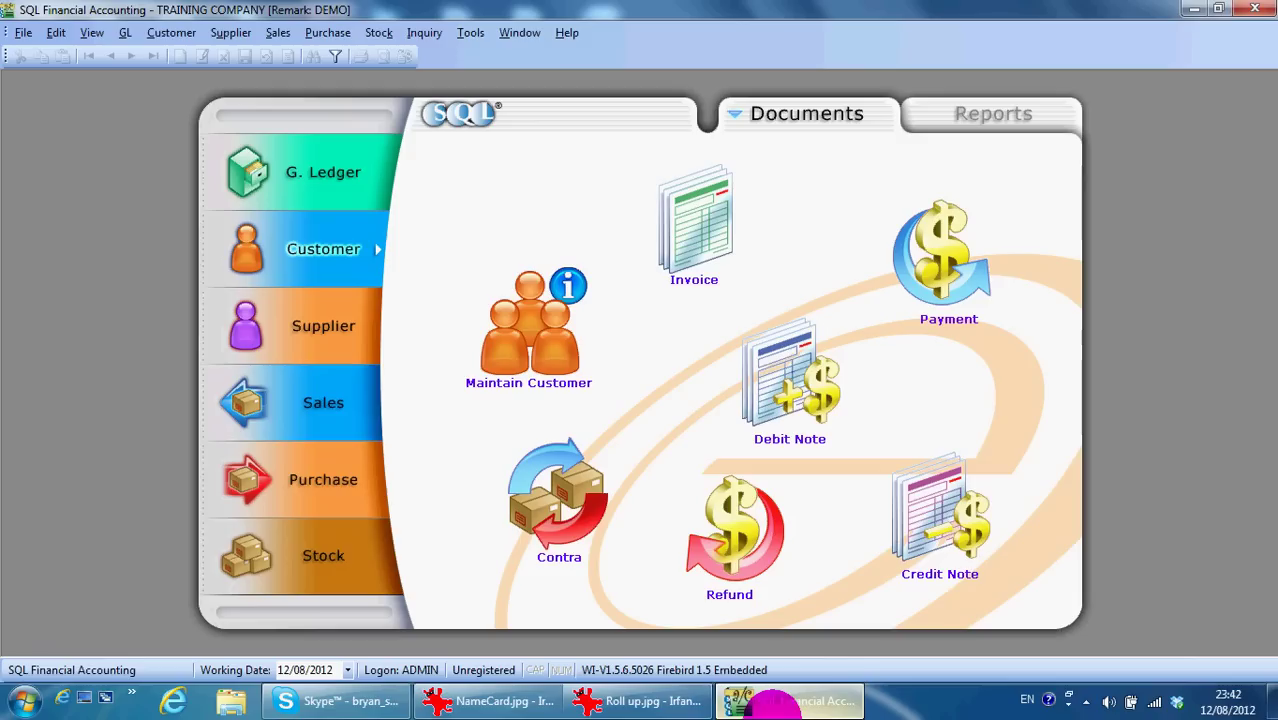
- Start a new sales invoice for customer KITTY SECURITY SDN BHD (300-K0001)
{"action": "left_click", "coordinate": [342, 402]}
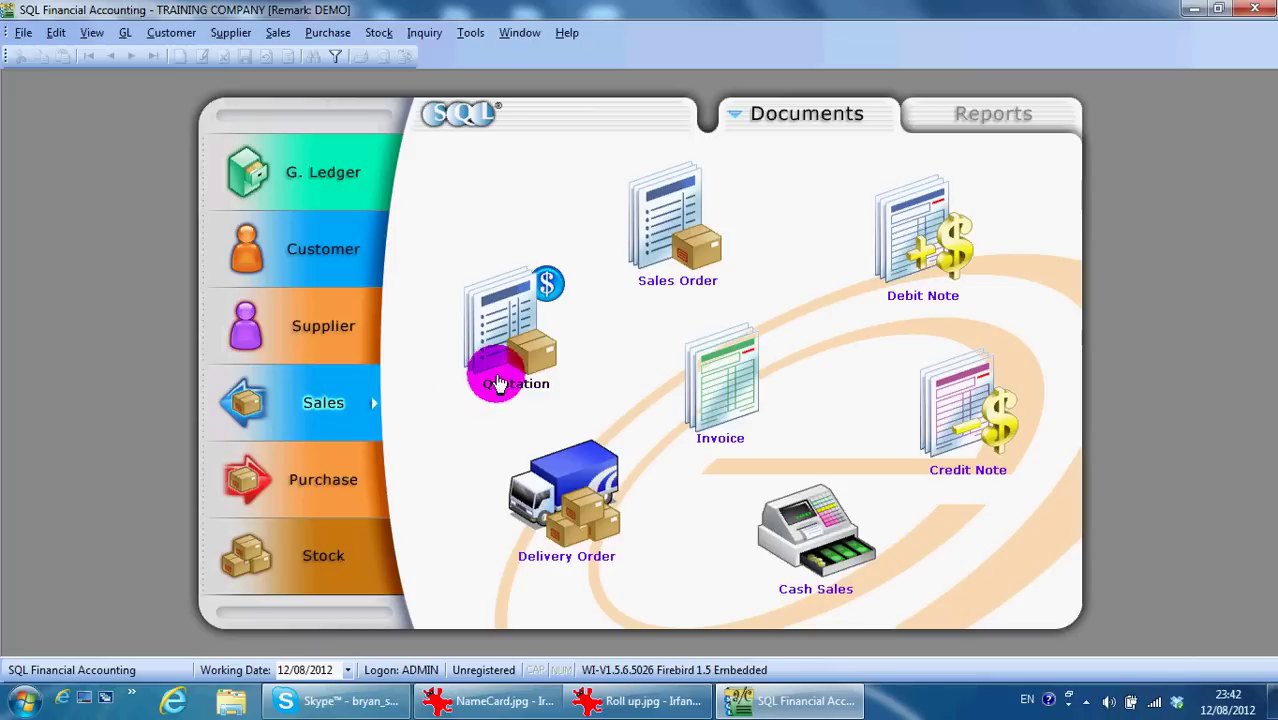
{"action": "left_click", "coordinate": [720, 402]}
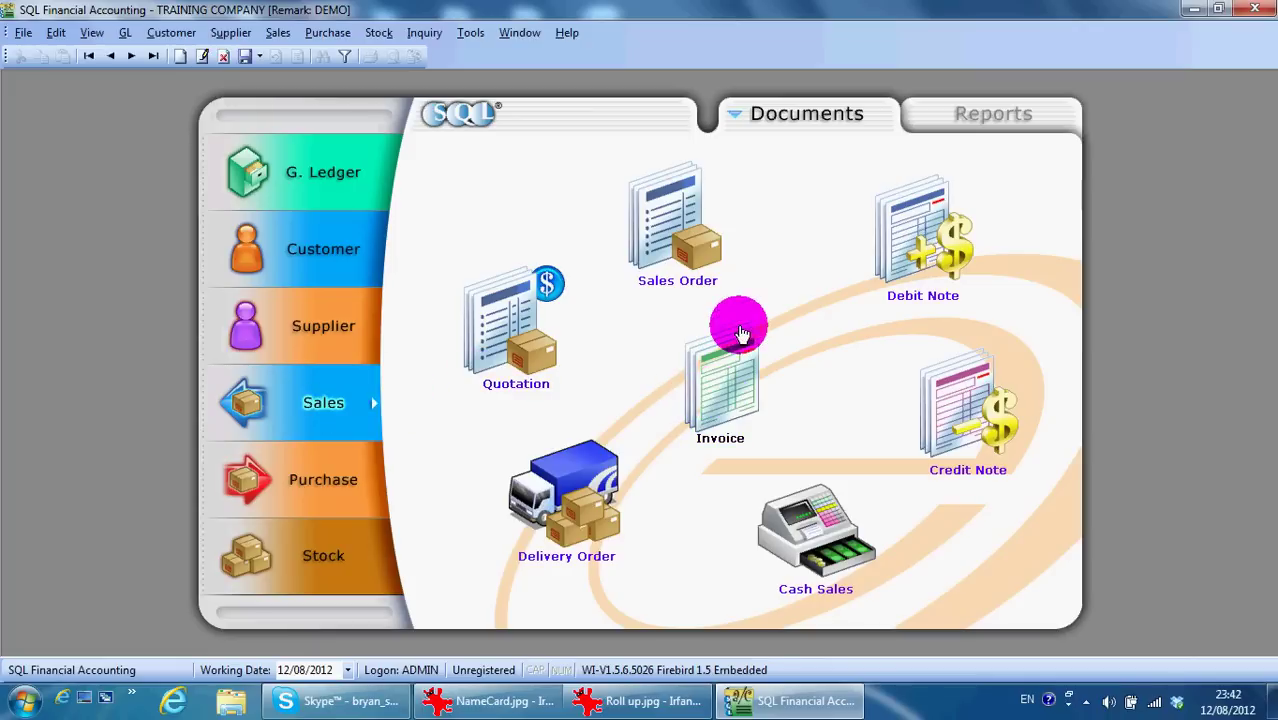
{"action": "left_click", "coordinate": [1006, 178]}
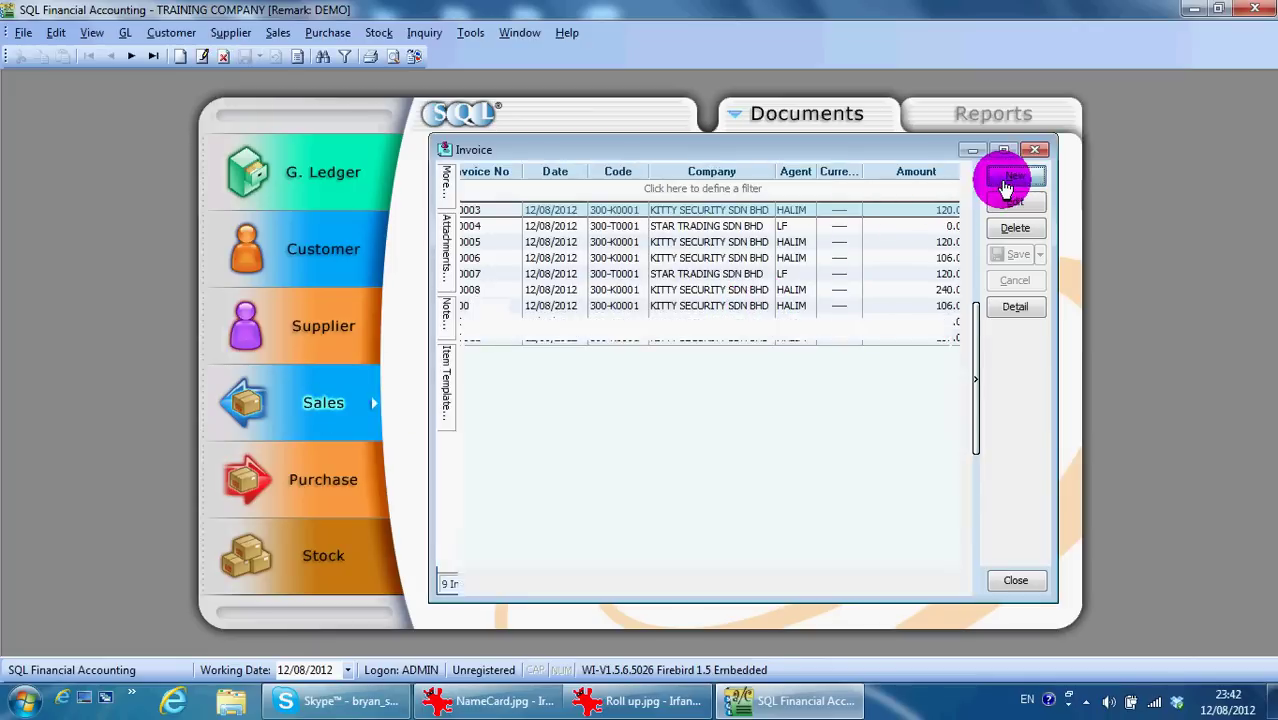
{"action": "type", "text": "ki"}
{"action": "key", "text": "Return"}
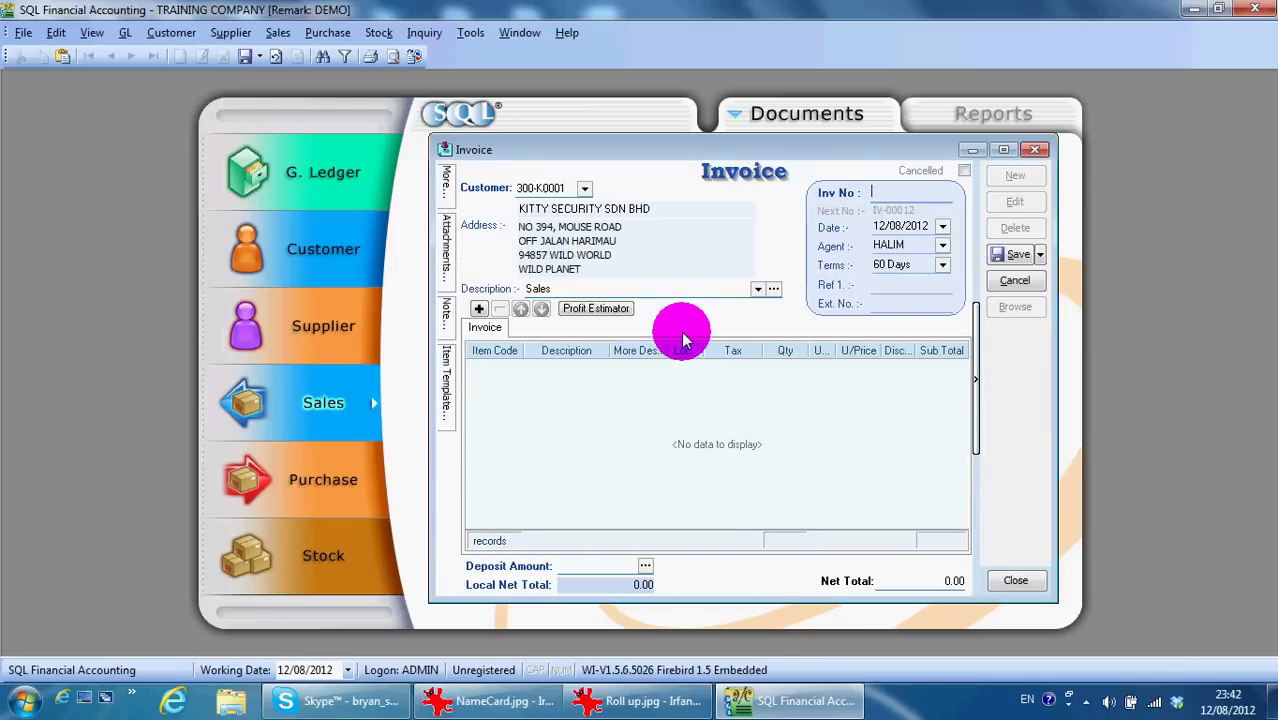
- Add a D-PRE-100 prepaid item line and save invoice IV-00012 totalling 100.00
{"action": "left_click", "coordinate": [478, 309]}
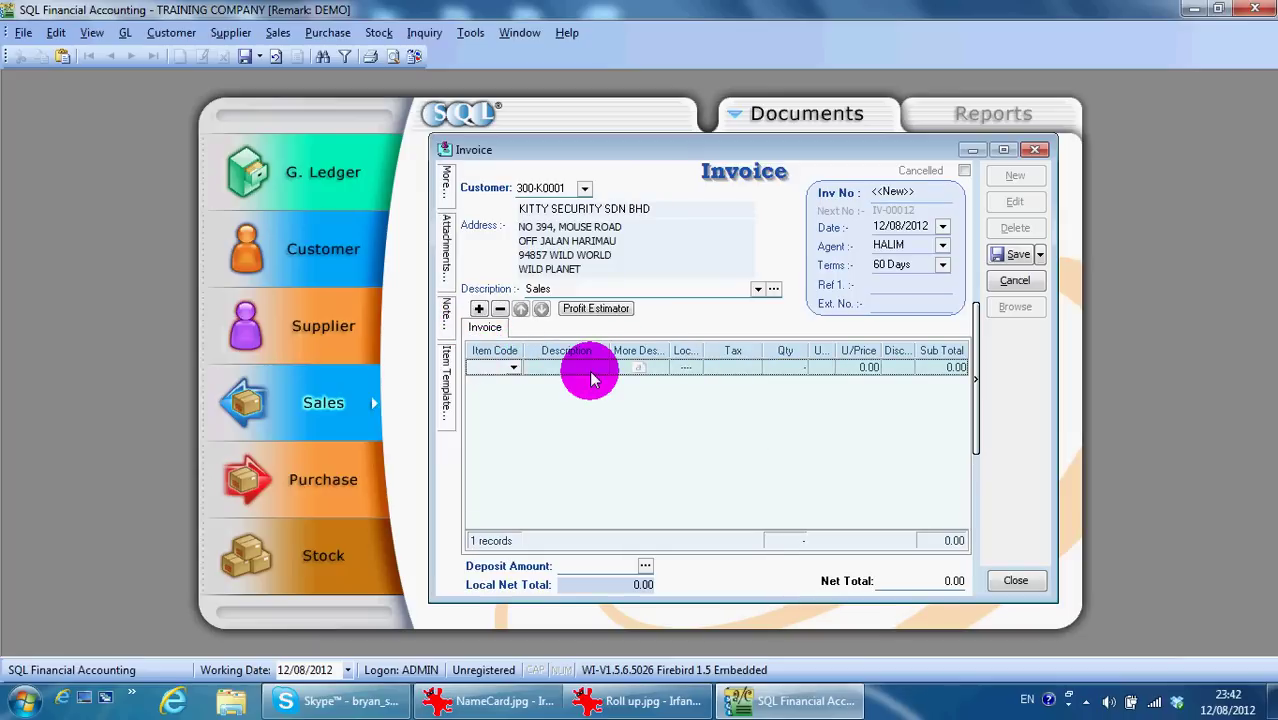
{"action": "type", "text": "d"}
{"action": "key", "text": "Return"}
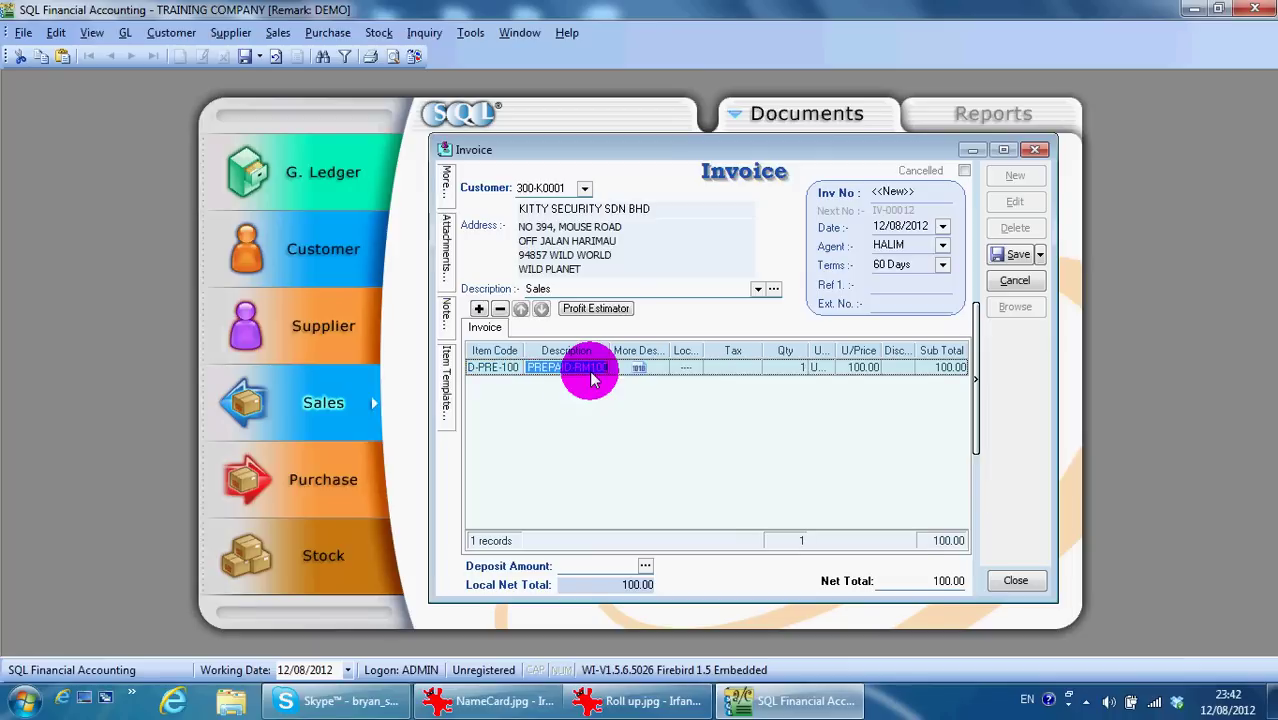
{"action": "left_click", "coordinate": [1015, 253]}
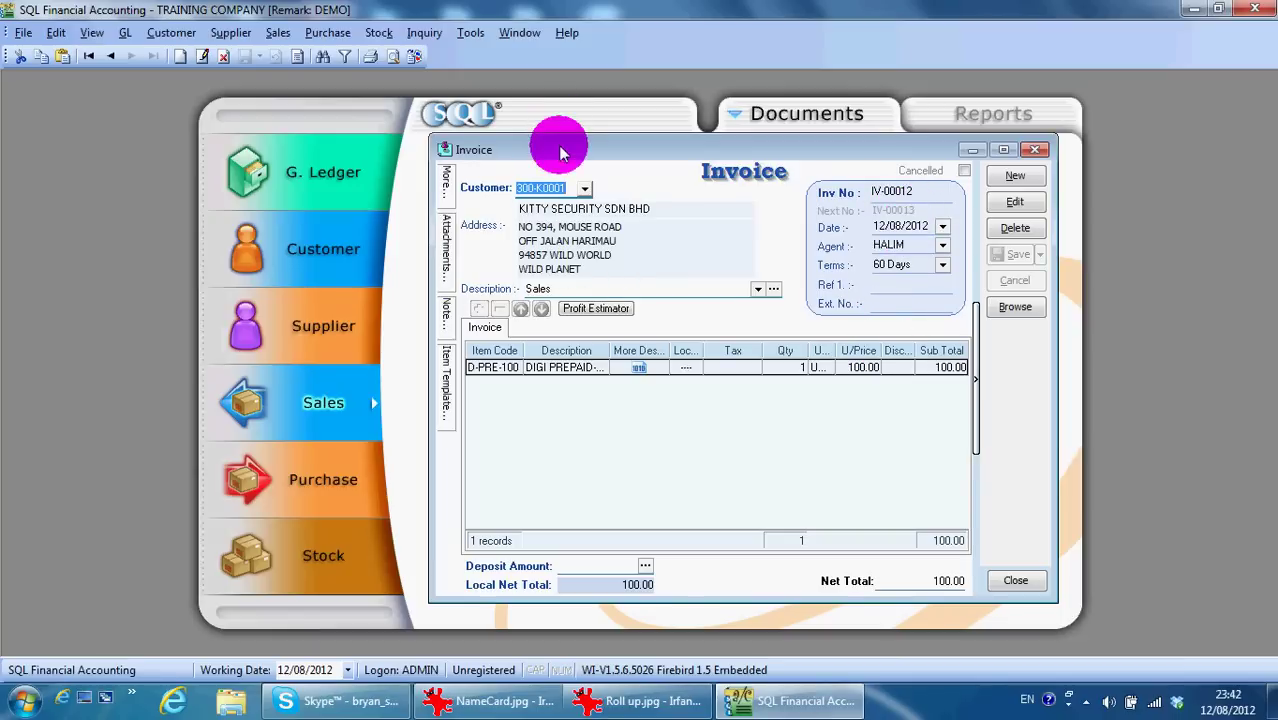
- Open invoice IV-00012 from the Customer module's invoice list
{"action": "left_click_drag", "start_coordinate": [558, 152], "coordinate": [843, 135]}
{"action": "left_click", "coordinate": [308, 244]}
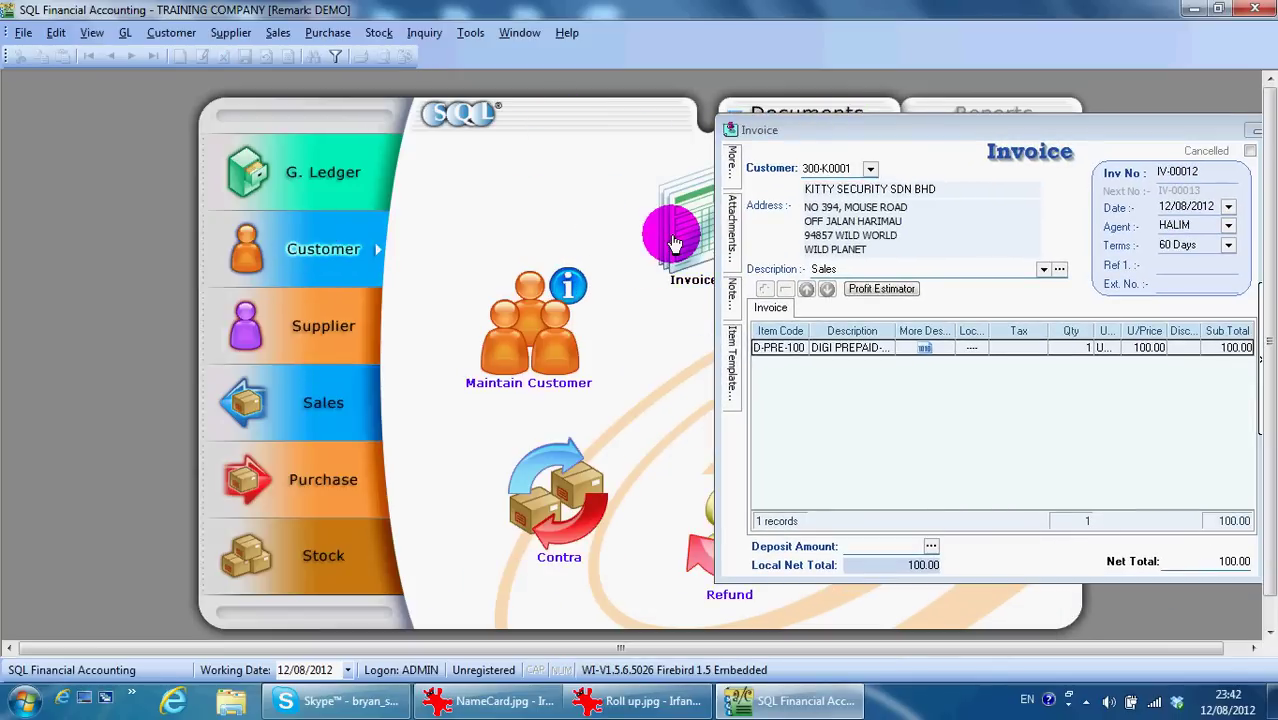
{"action": "left_click", "coordinate": [675, 243]}
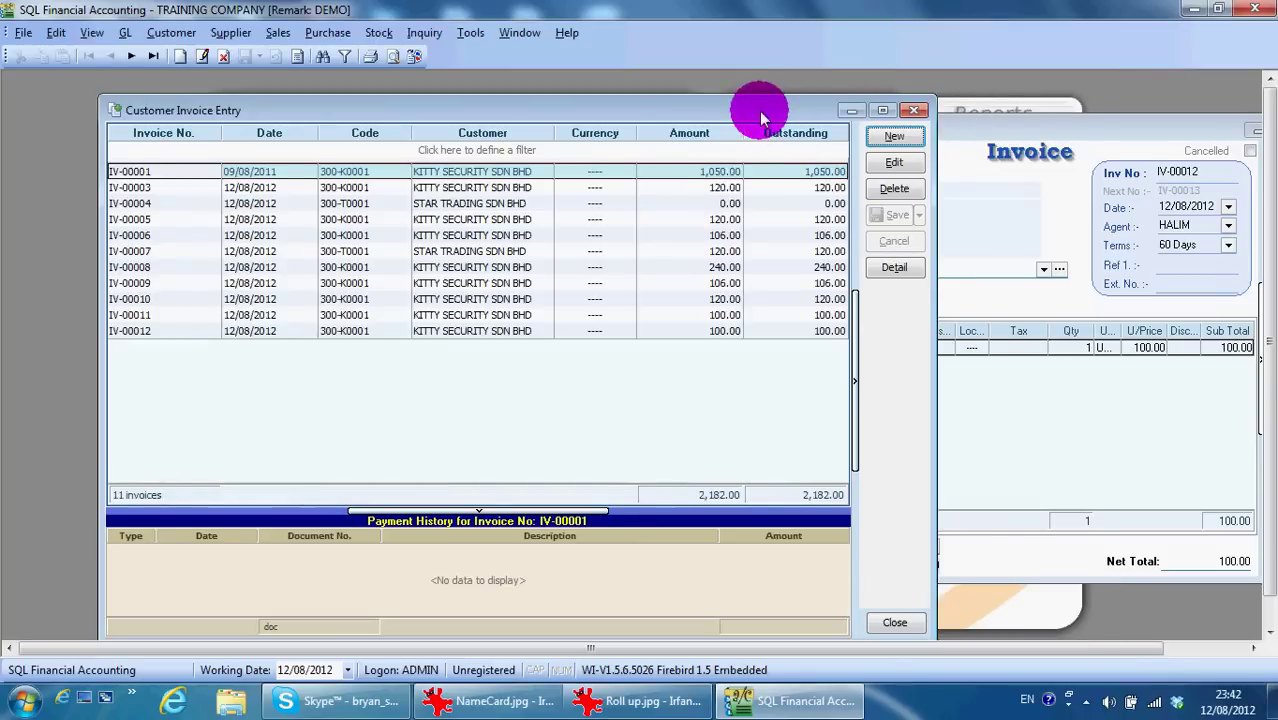
{"action": "left_click_drag", "start_coordinate": [762, 118], "coordinate": [704, 112]}
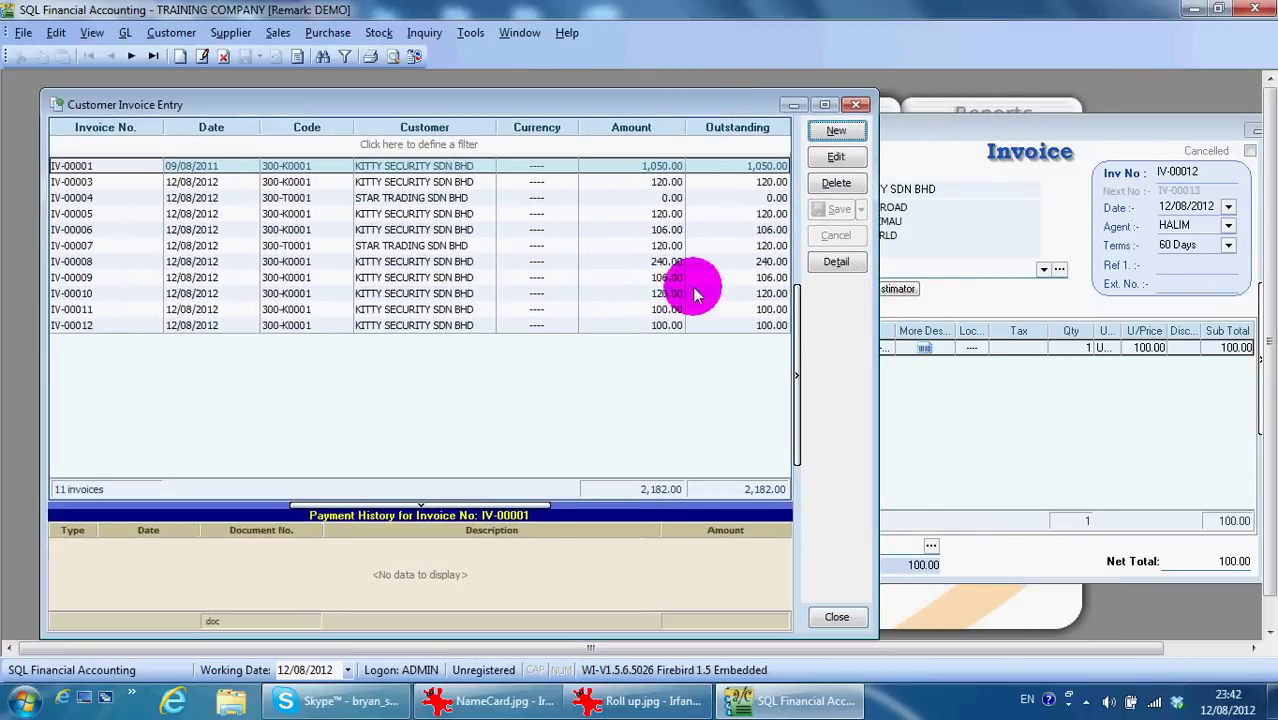
{"action": "double_click", "coordinate": [665, 324]}
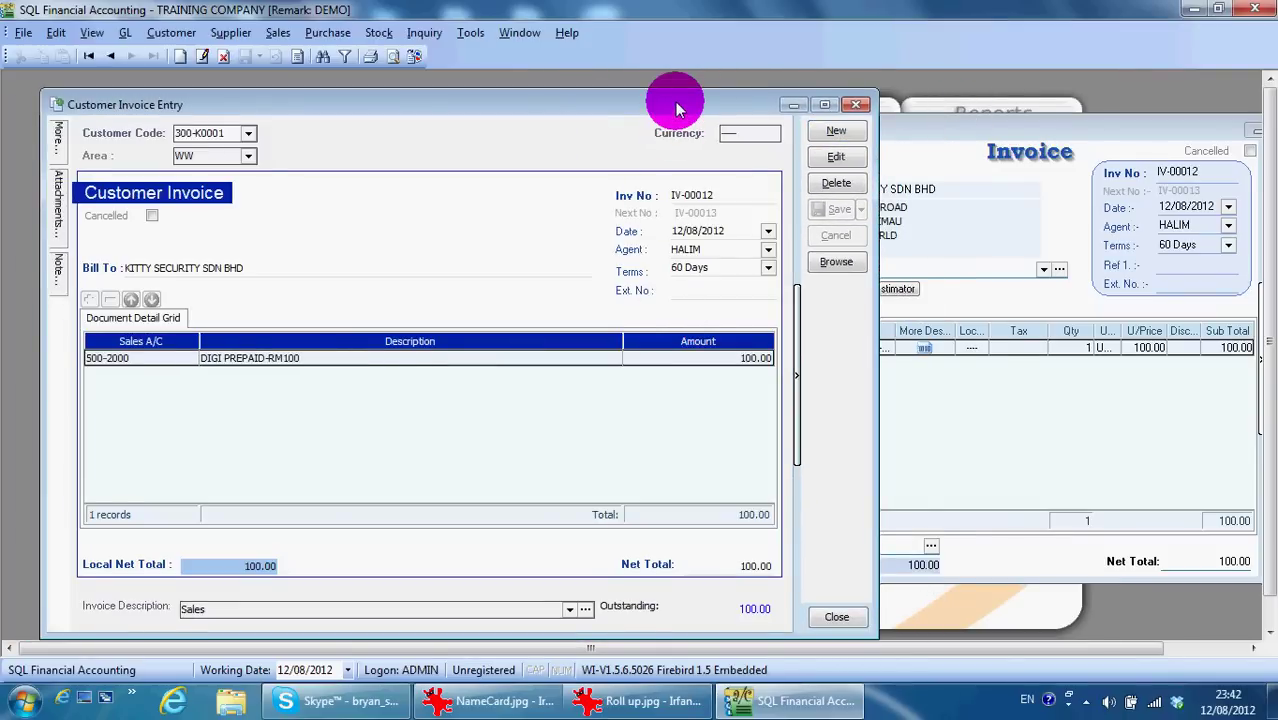
- Rearrange the customer and sales invoice windows, then close both
{"action": "left_click_drag", "start_coordinate": [676, 107], "coordinate": [594, 103]}
{"action": "left_click", "coordinate": [955, 133]}
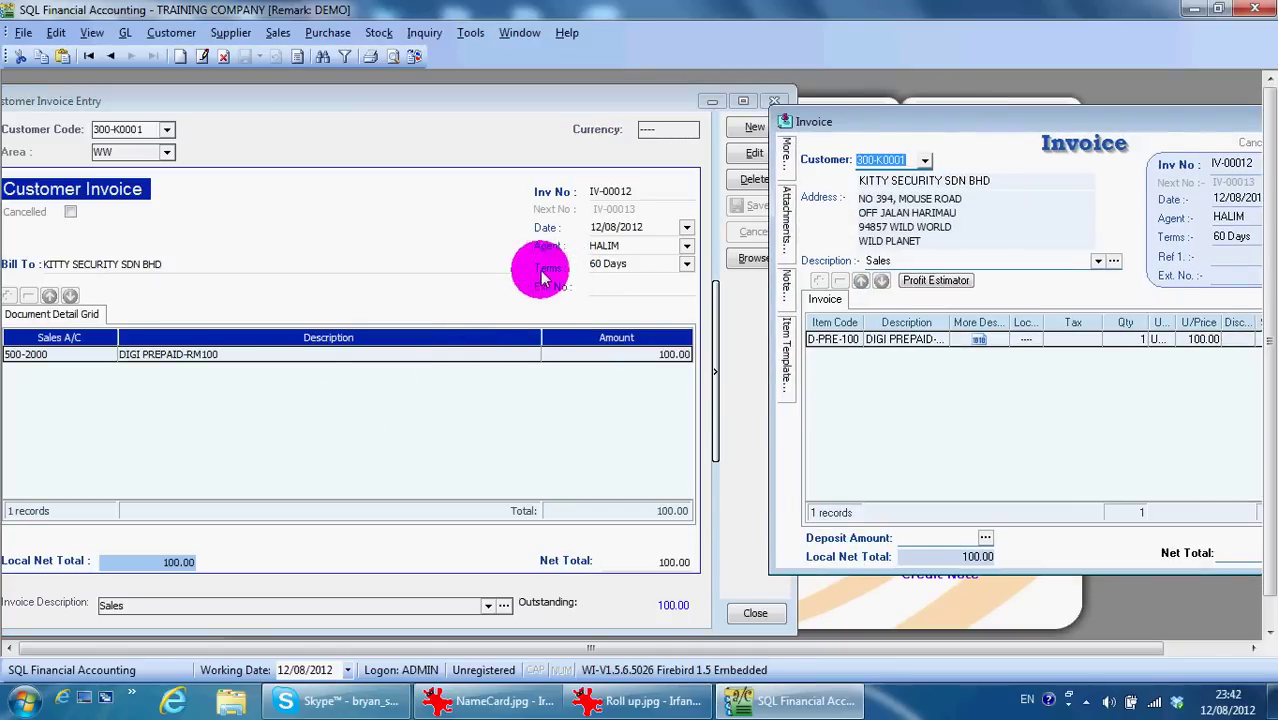
{"action": "left_click_drag", "start_coordinate": [385, 94], "coordinate": [431, 103]}
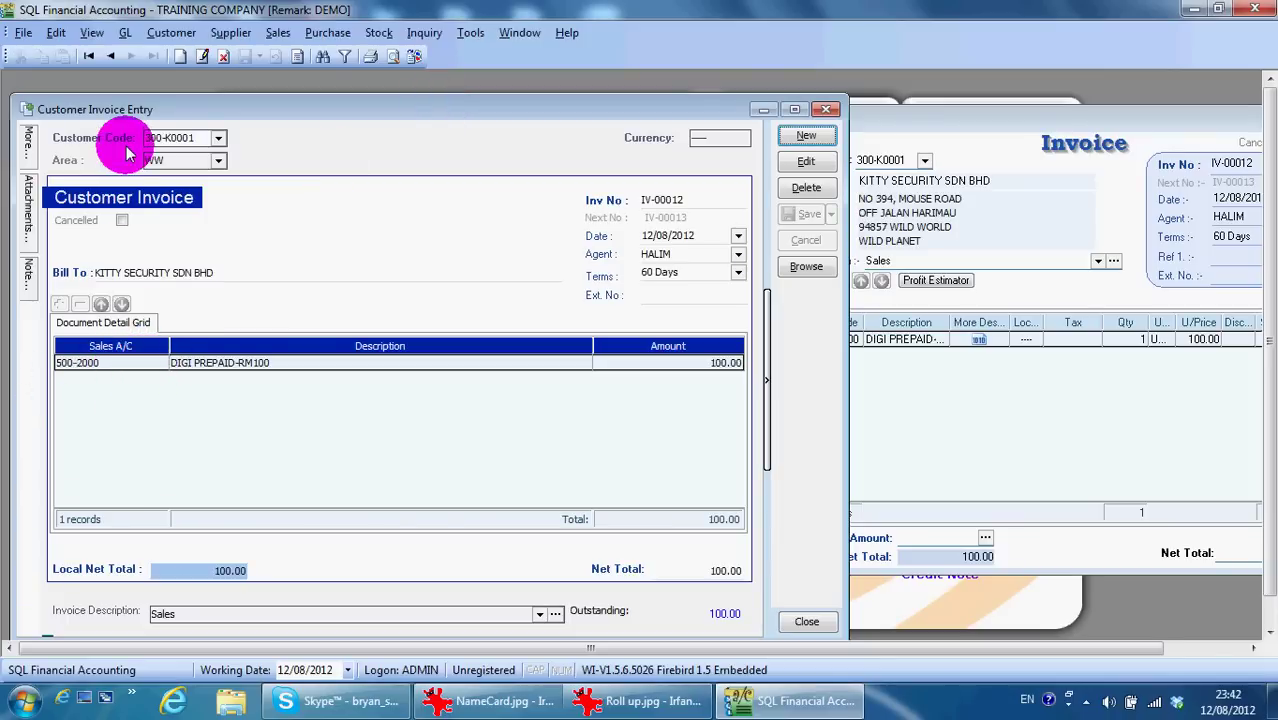
{"action": "left_click", "coordinate": [827, 108]}
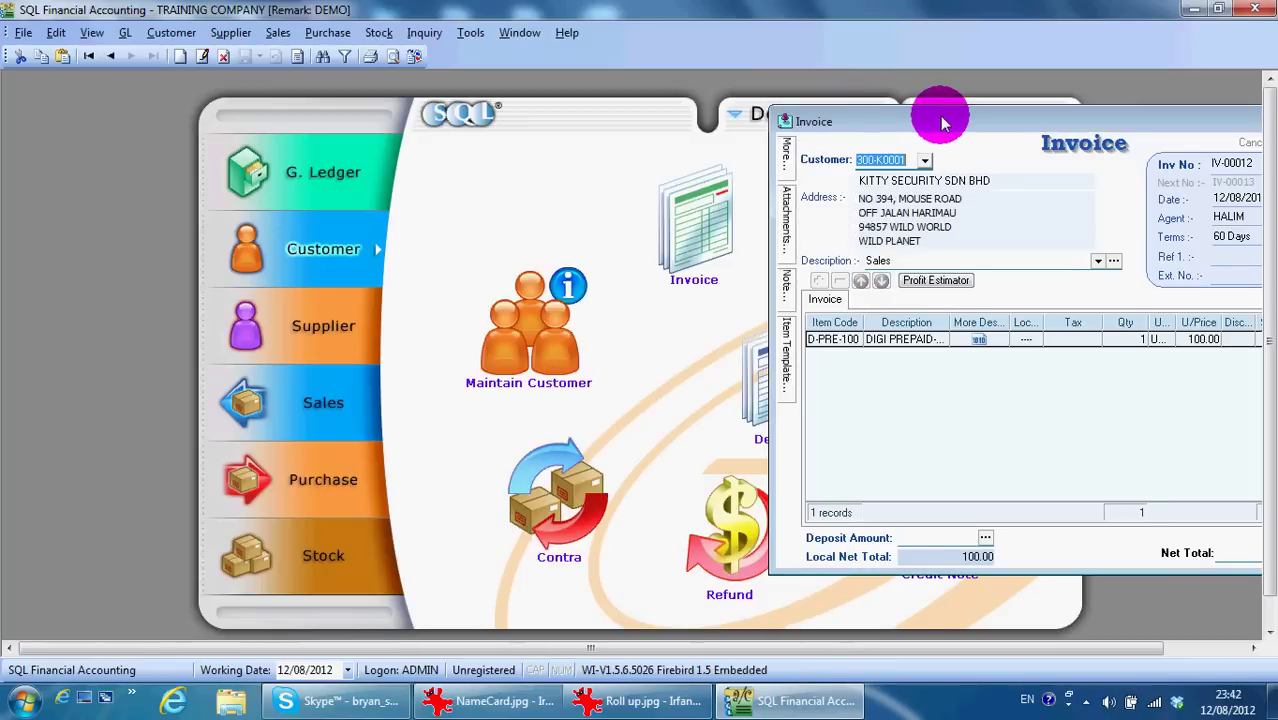
{"action": "left_click_drag", "start_coordinate": [940, 118], "coordinate": [475, 181]}
{"action": "left_click", "coordinate": [914, 187]}
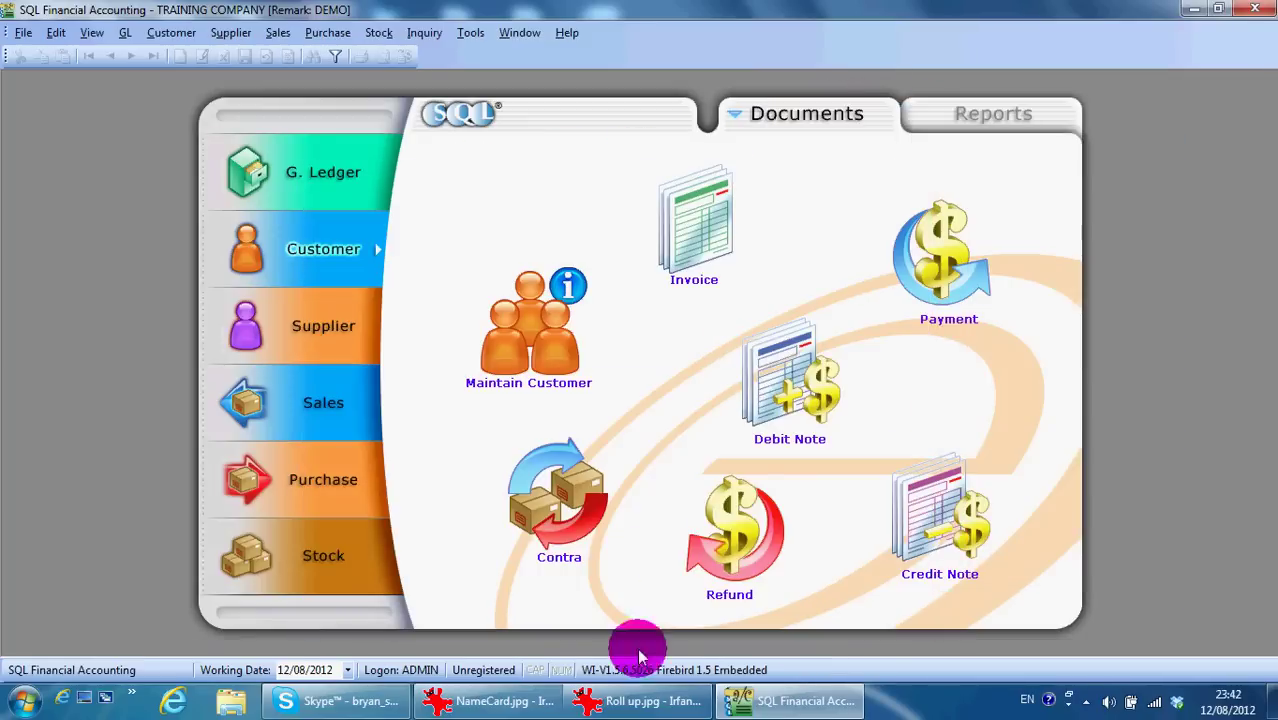
{"action": "left_click", "coordinate": [500, 700]}
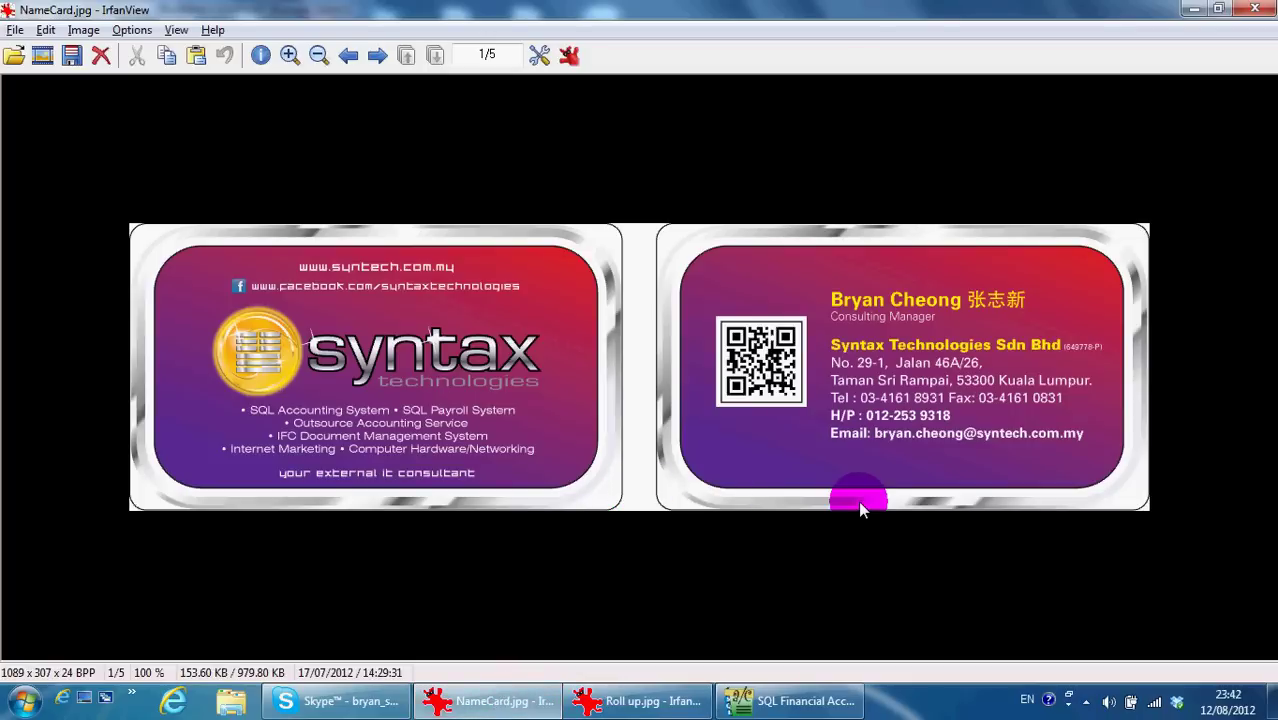
{"action": "left_click", "coordinate": [601, 701]}
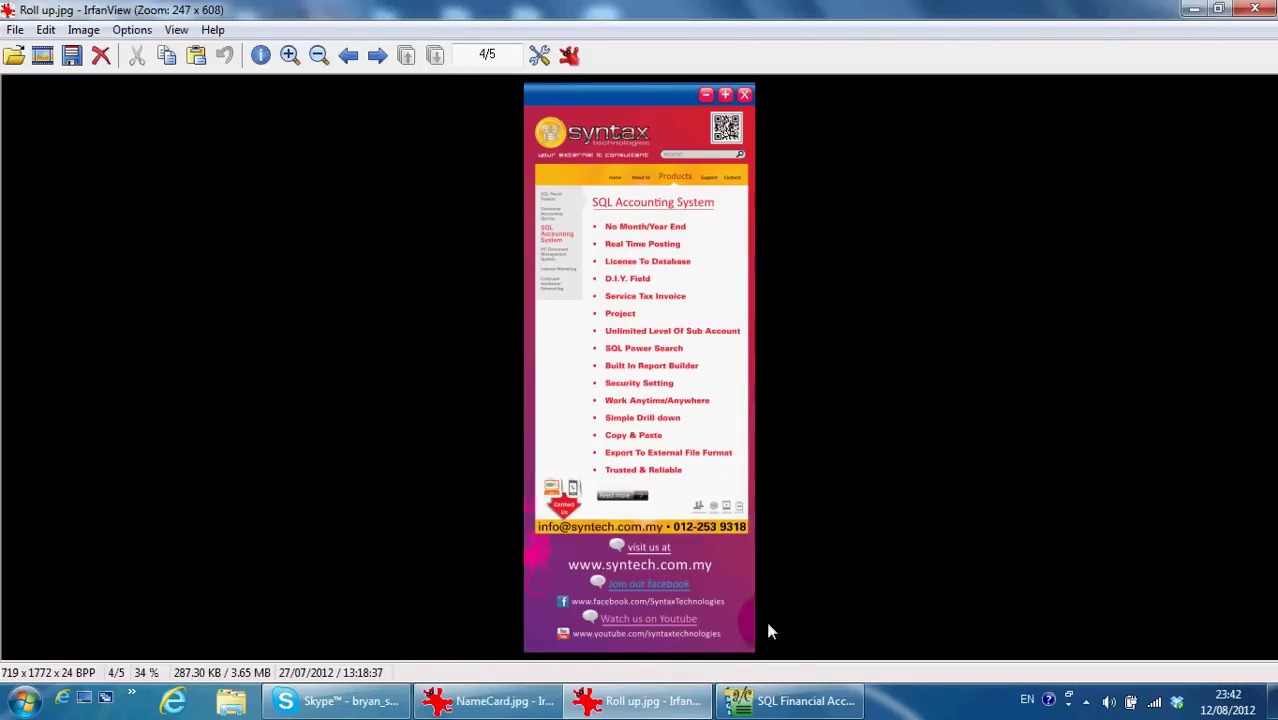
{"action": "left_click", "coordinate": [795, 701]}
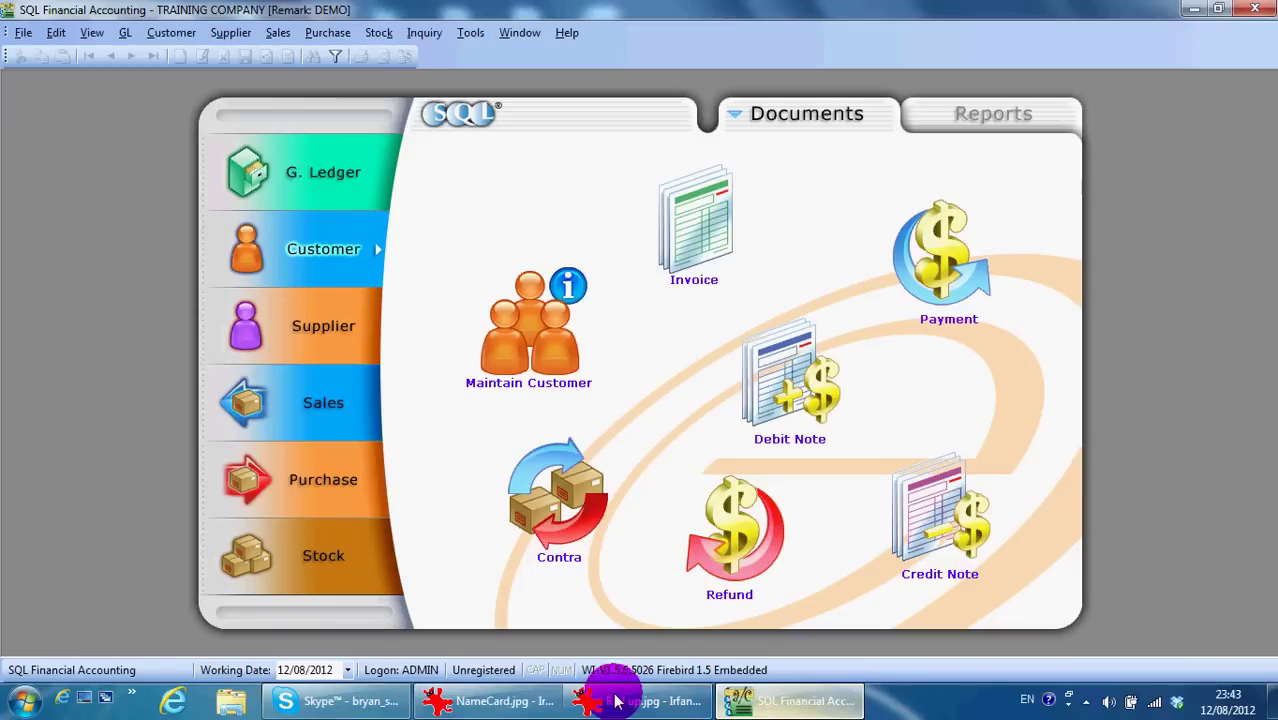
{"action": "left_click", "coordinate": [24, 36]}
{"action": "left_click", "coordinate": [62, 80]}
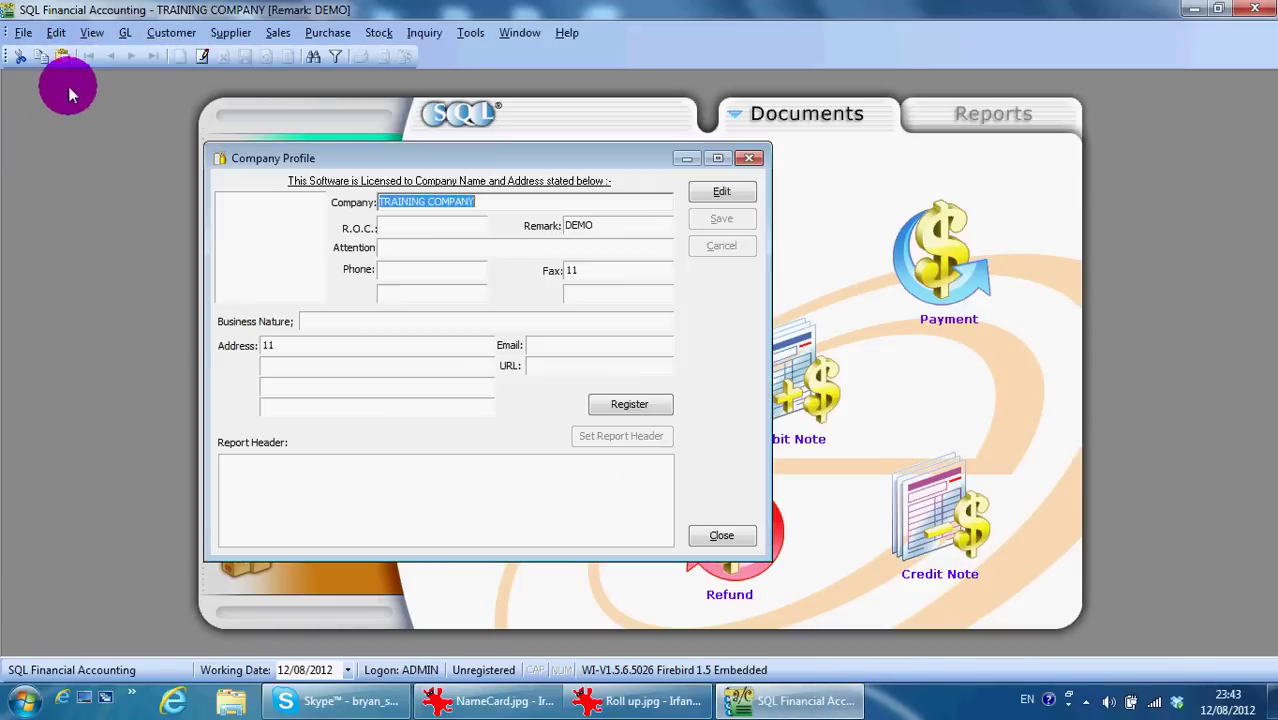
{"action": "left_click", "coordinate": [612, 405]}
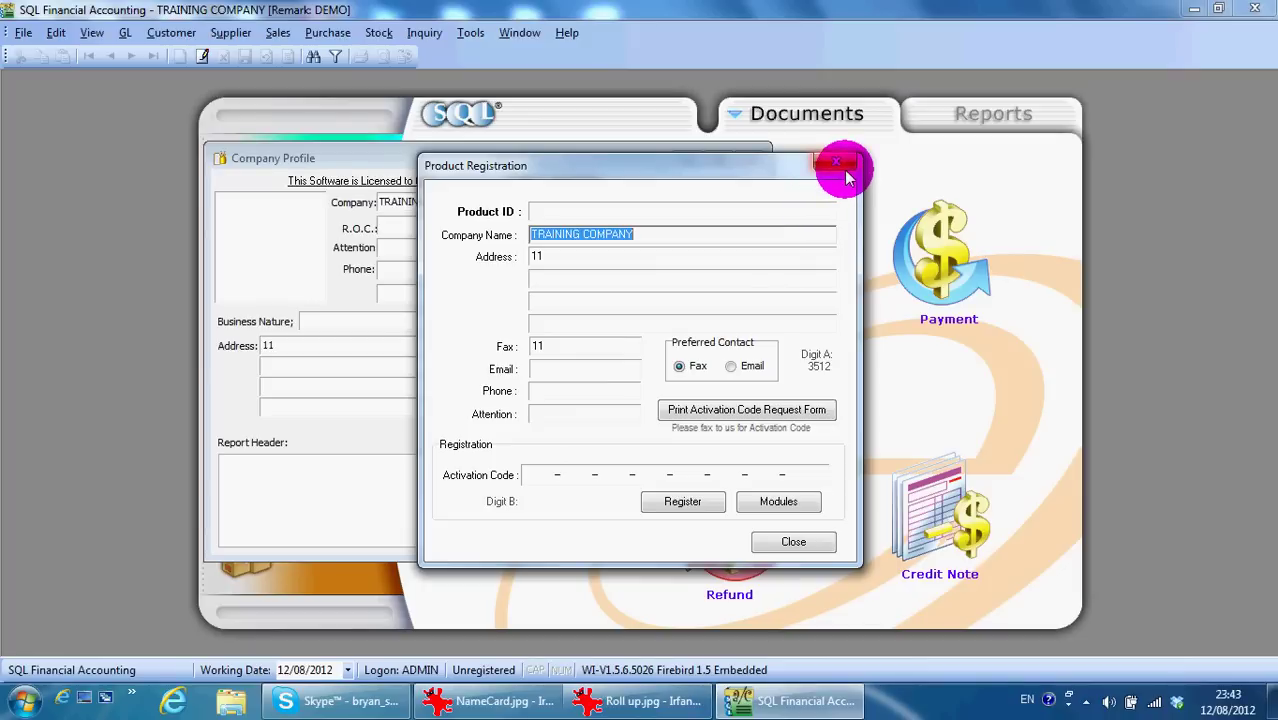
{"action": "left_click", "coordinate": [836, 161]}
{"action": "left_click", "coordinate": [750, 160]}
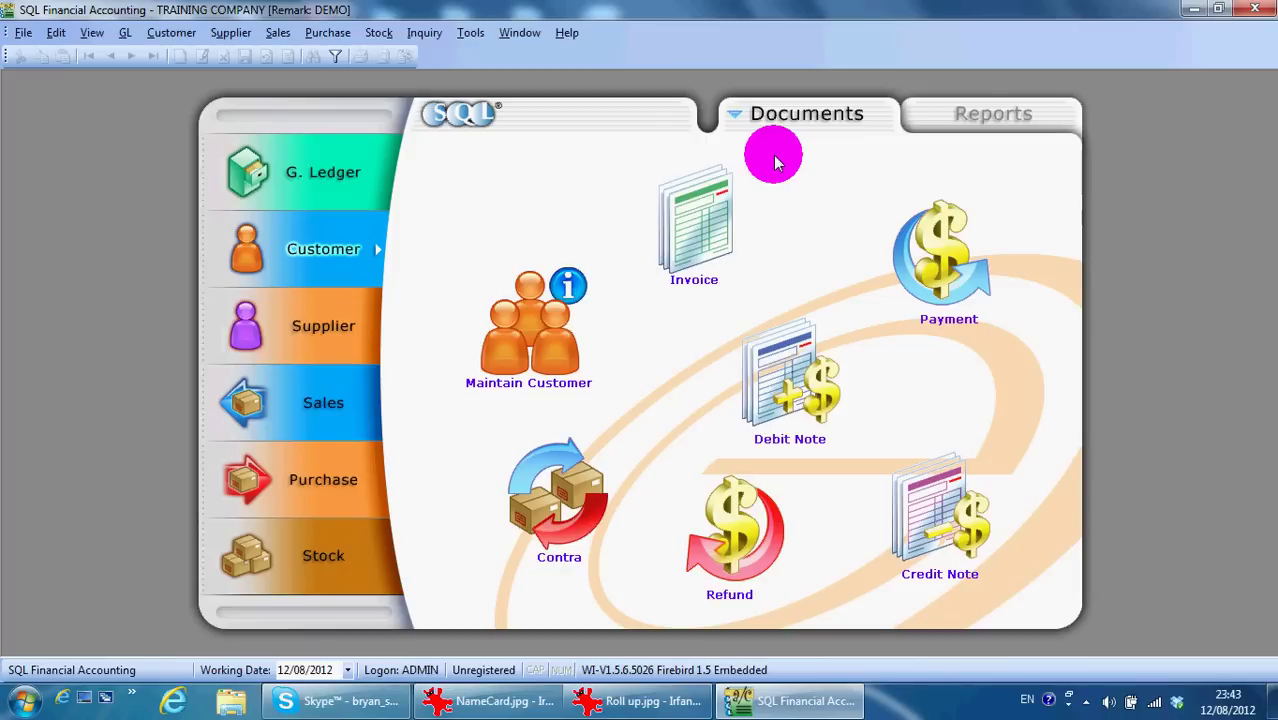
{"action": "mouse_move", "coordinate": [640, 701]}
{"action": "left_click", "coordinate": [662, 703]}
{"action": "left_click", "coordinate": [519, 706]}
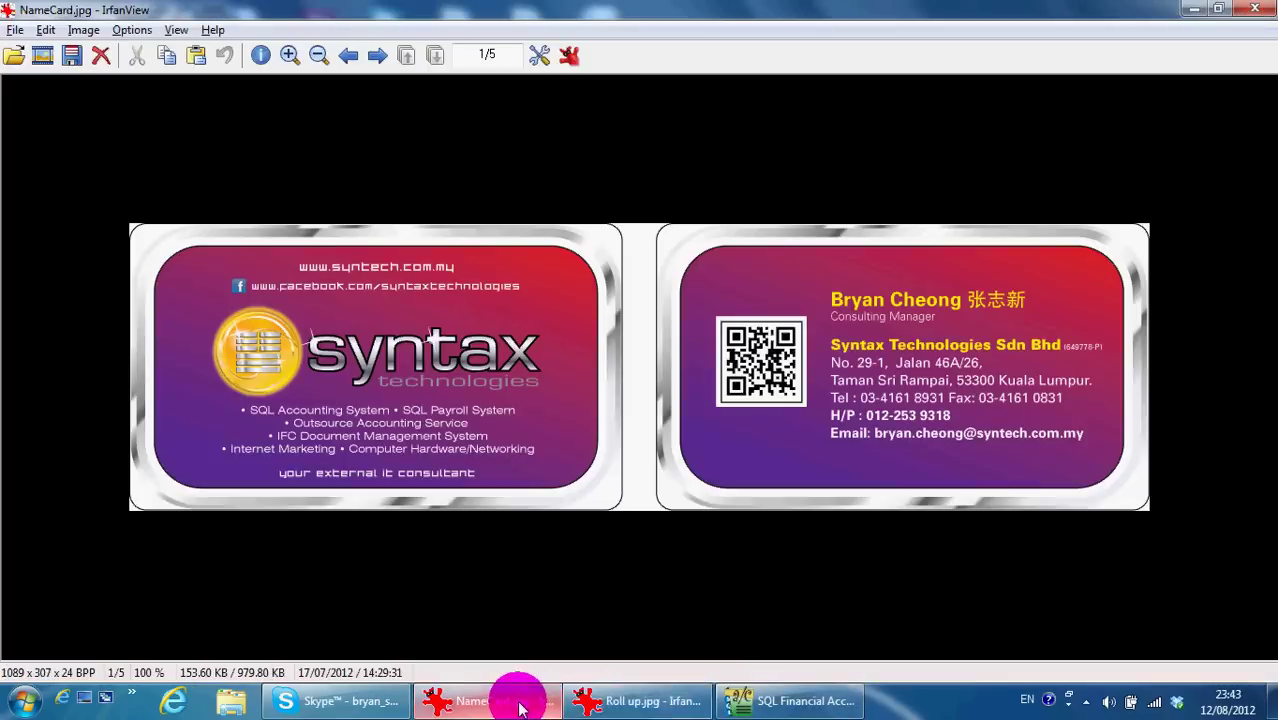
{"action": "left_click", "coordinate": [648, 712]}
{"action": "left_click", "coordinate": [648, 712]}
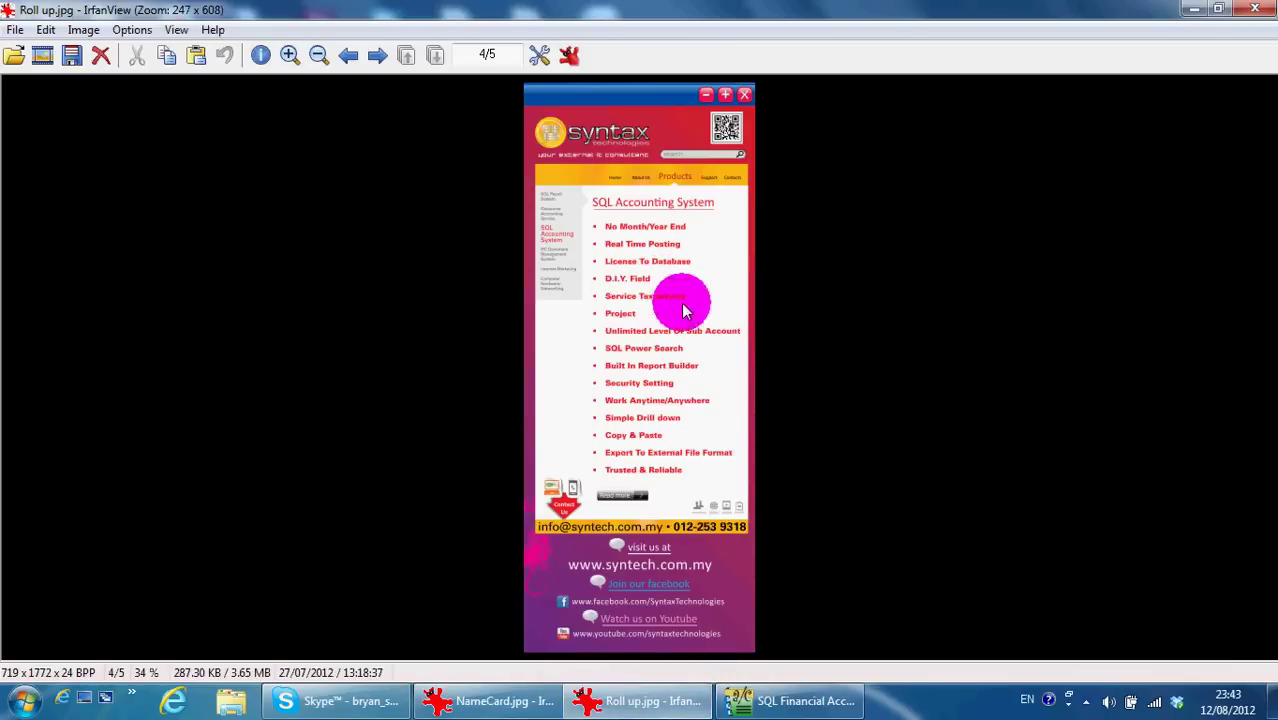
{"action": "left_click", "coordinate": [770, 705]}
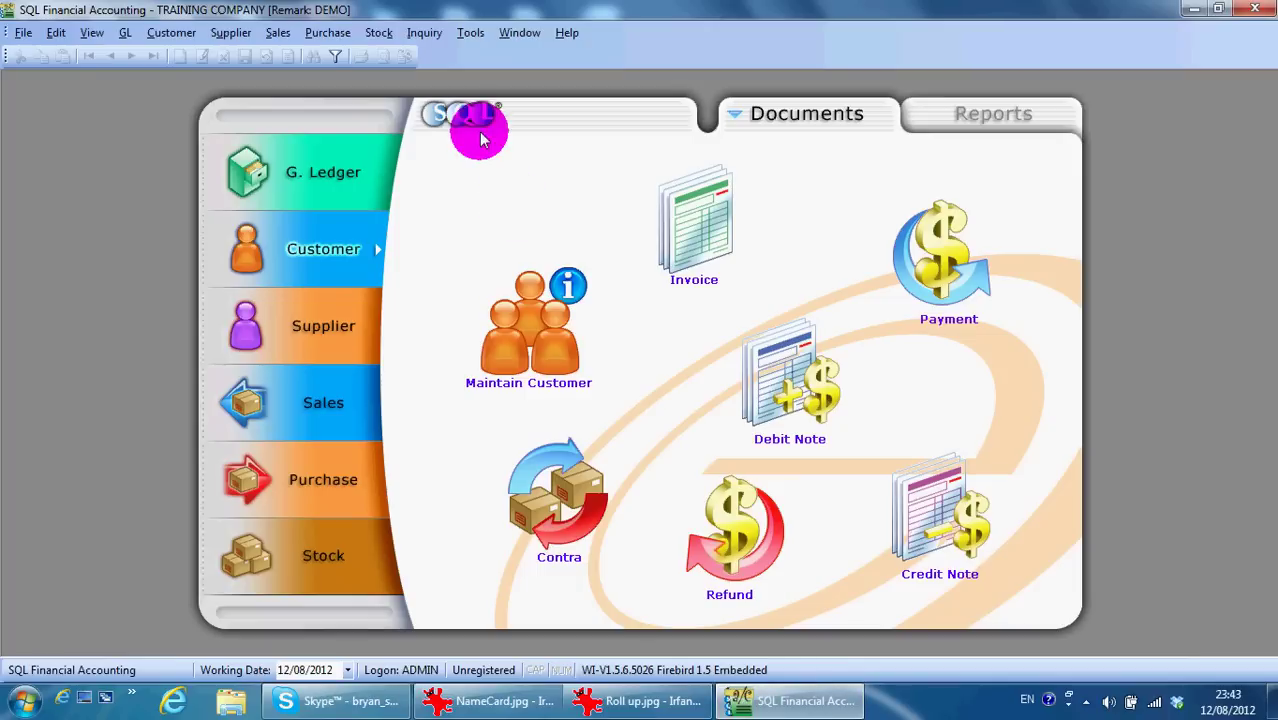
{"action": "left_click", "coordinate": [466, 34]}
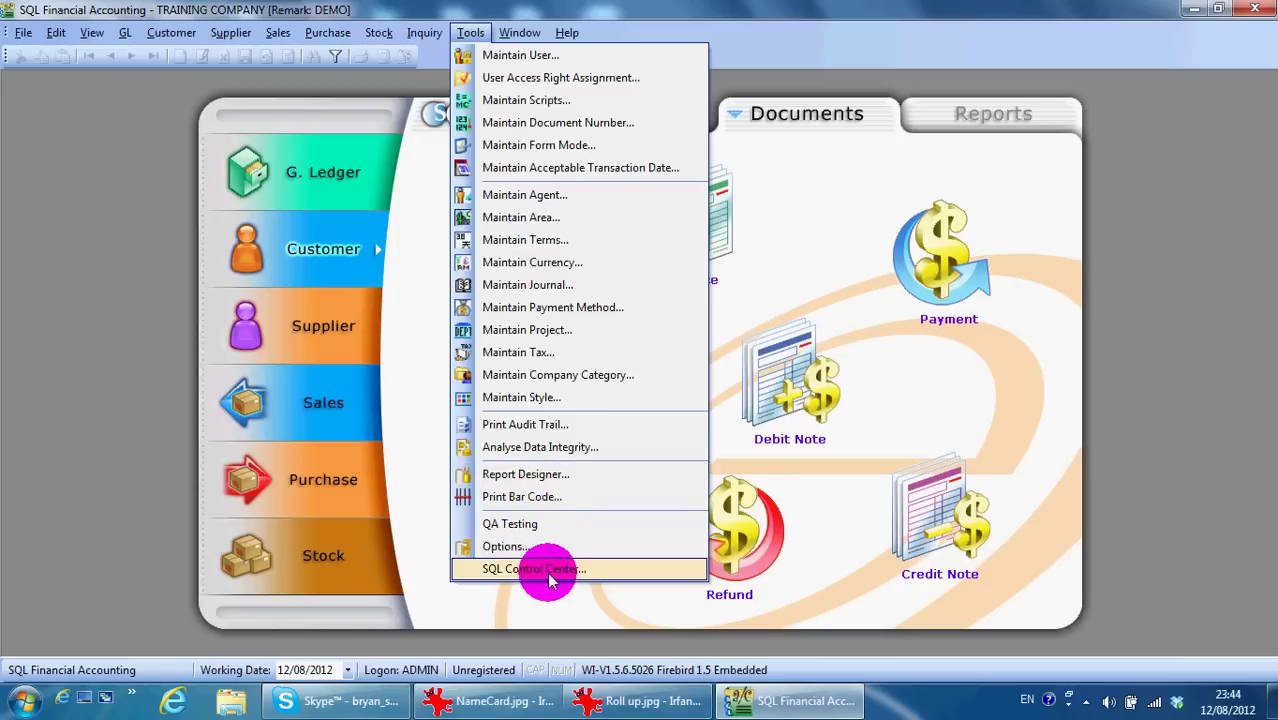
{"action": "left_click", "coordinate": [547, 572]}
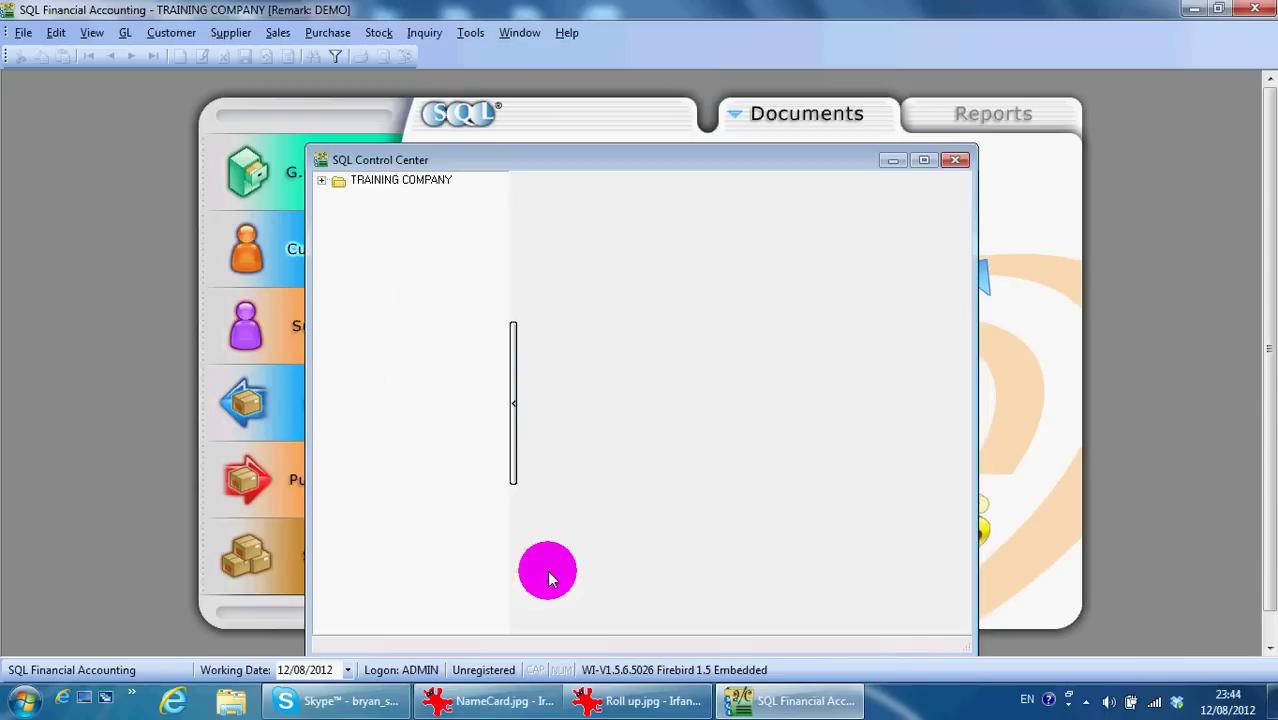
{"action": "left_click_drag", "start_coordinate": [517, 163], "coordinate": [740, 117]}
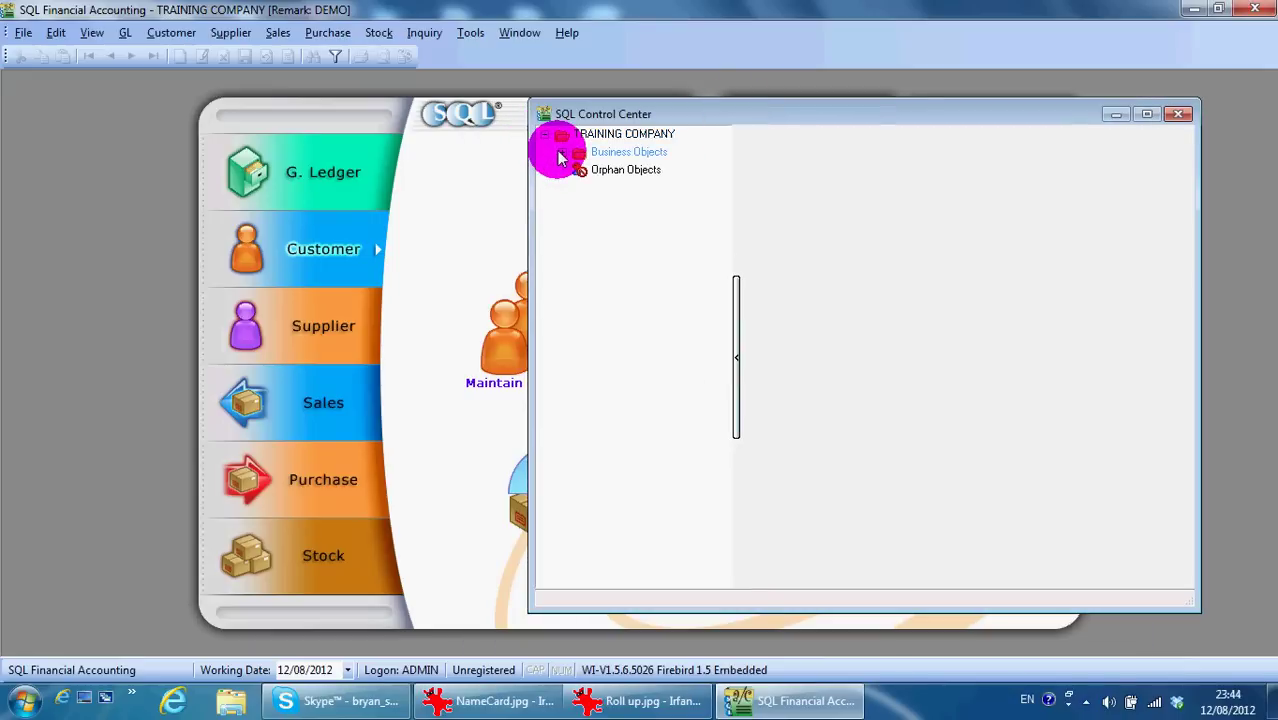
{"action": "left_click", "coordinate": [561, 153]}
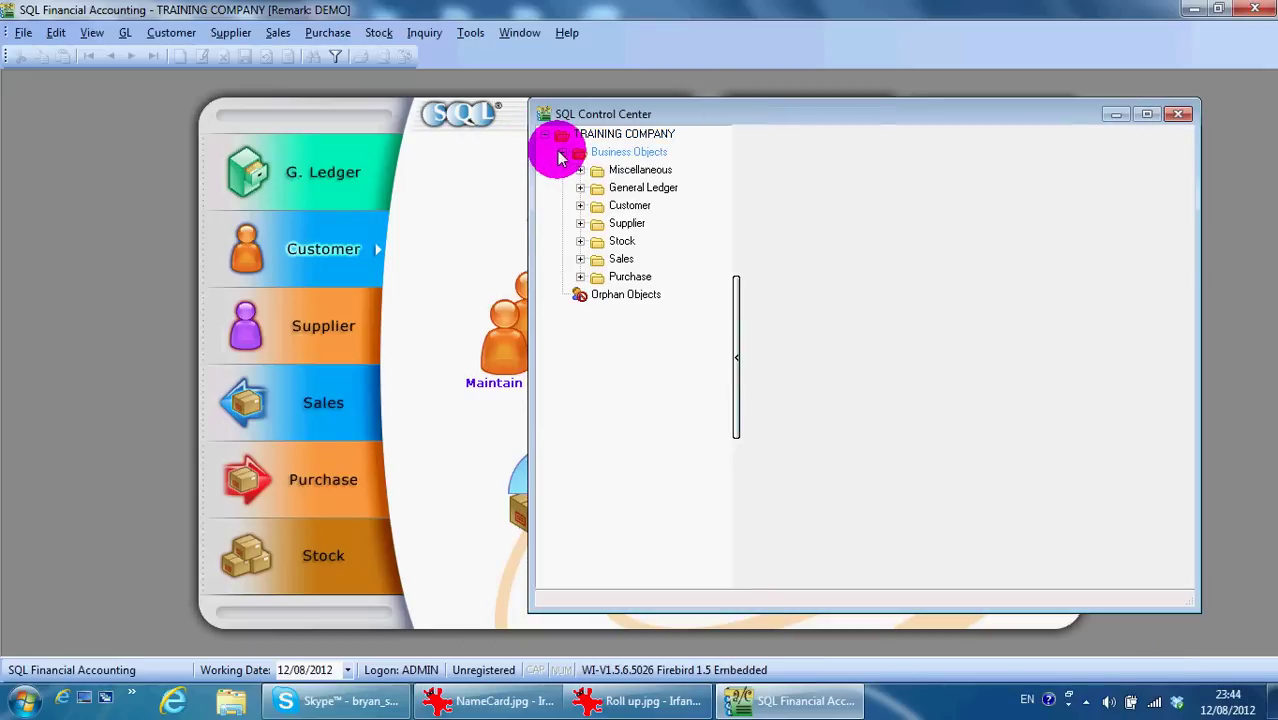
{"action": "left_click", "coordinate": [584, 259]}
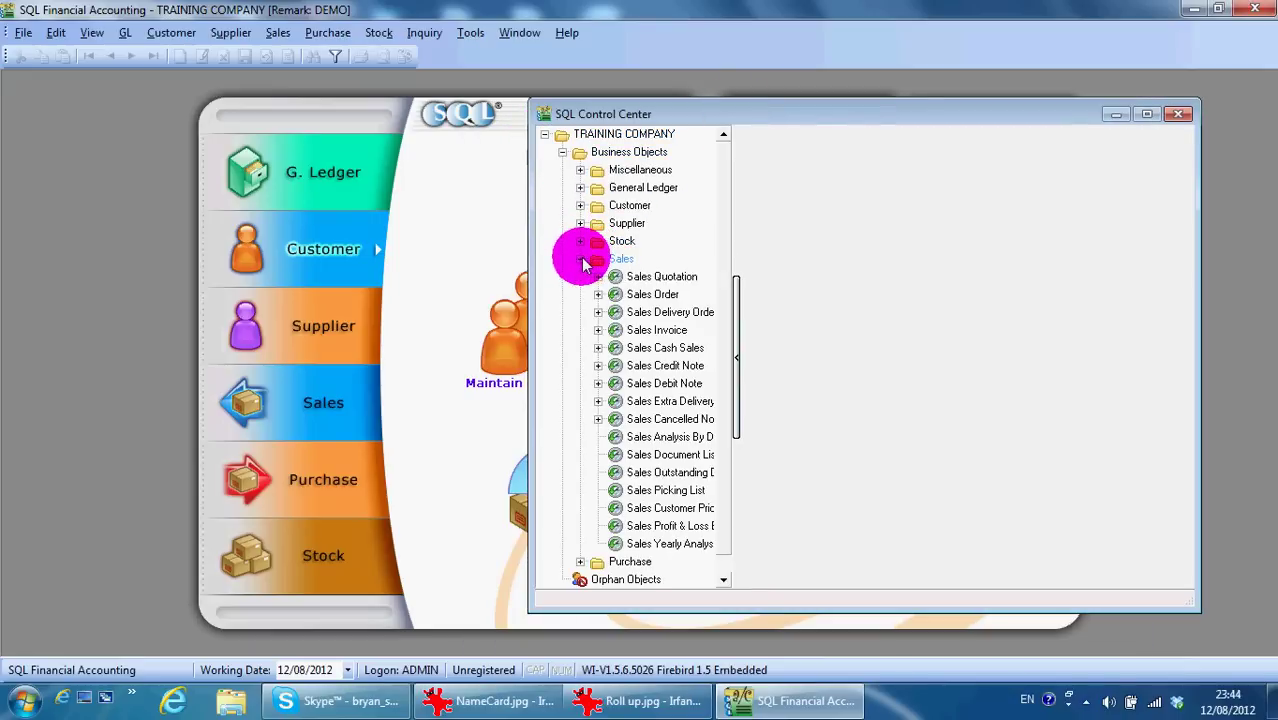
{"action": "left_click", "coordinate": [598, 313]}
{"action": "left_click", "coordinate": [660, 330]}
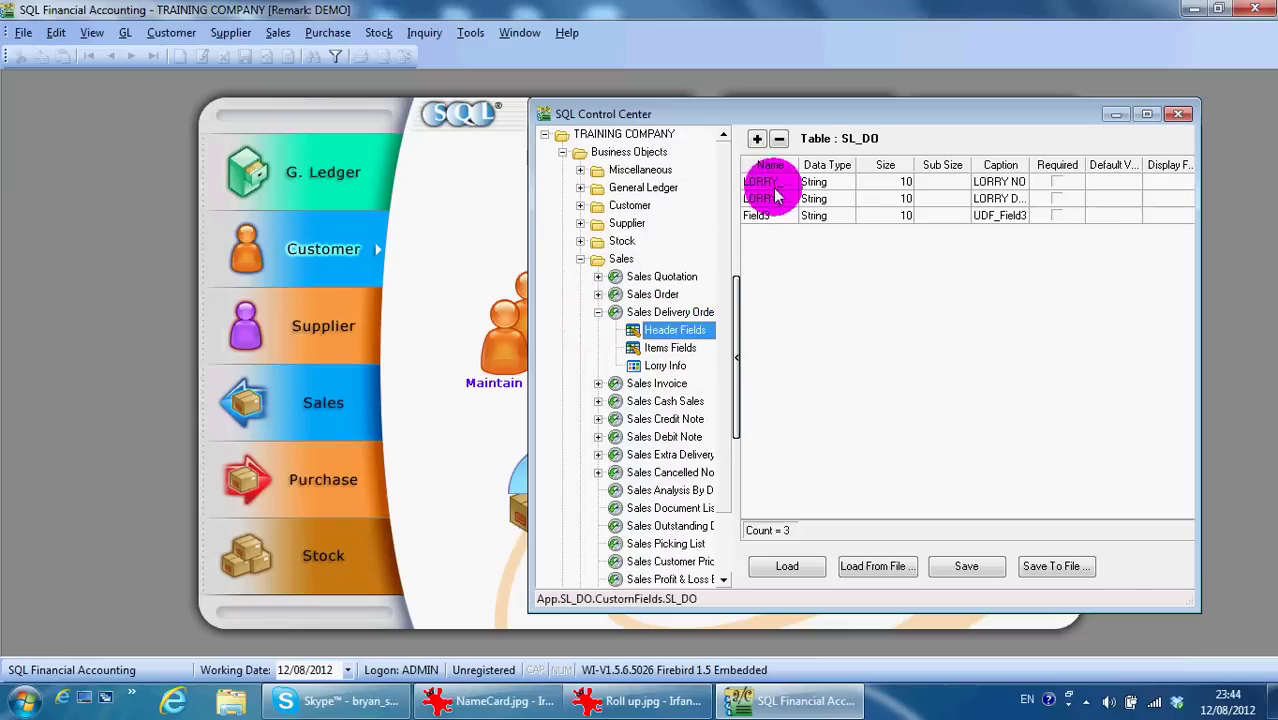
{"action": "left_click_drag", "start_coordinate": [800, 165], "coordinate": [840, 165]}
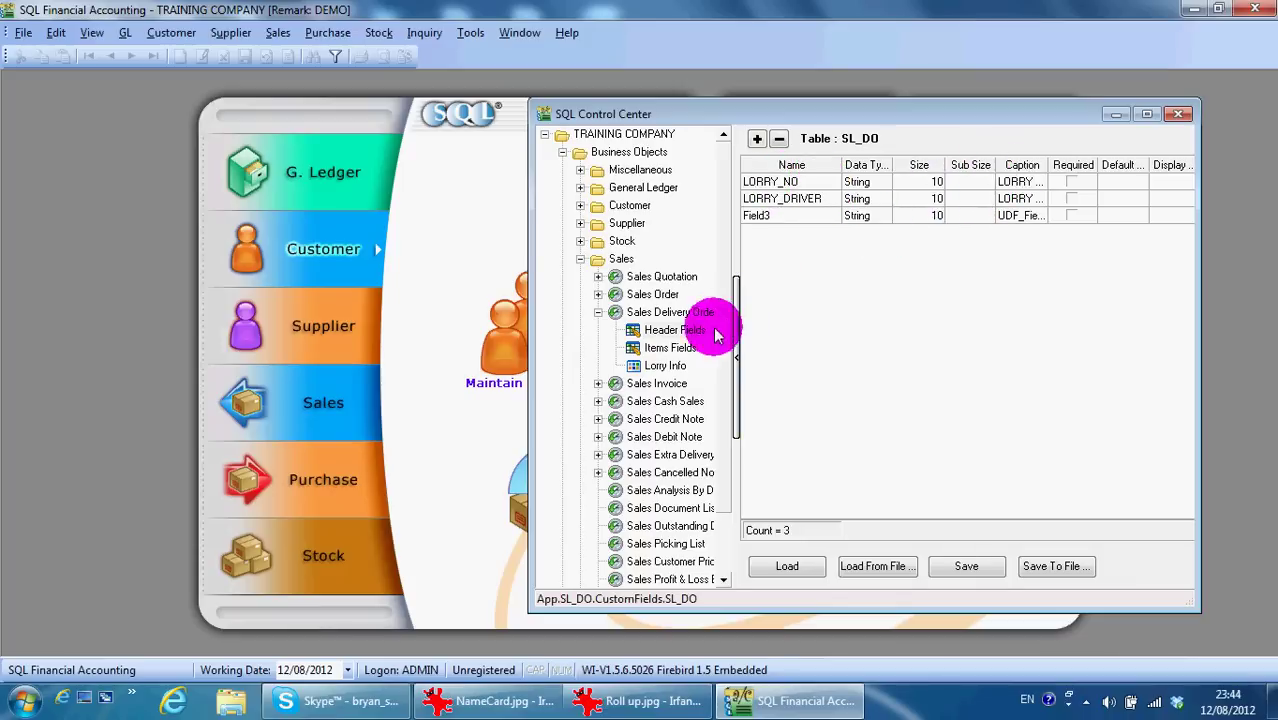
{"action": "left_click", "coordinate": [665, 366]}
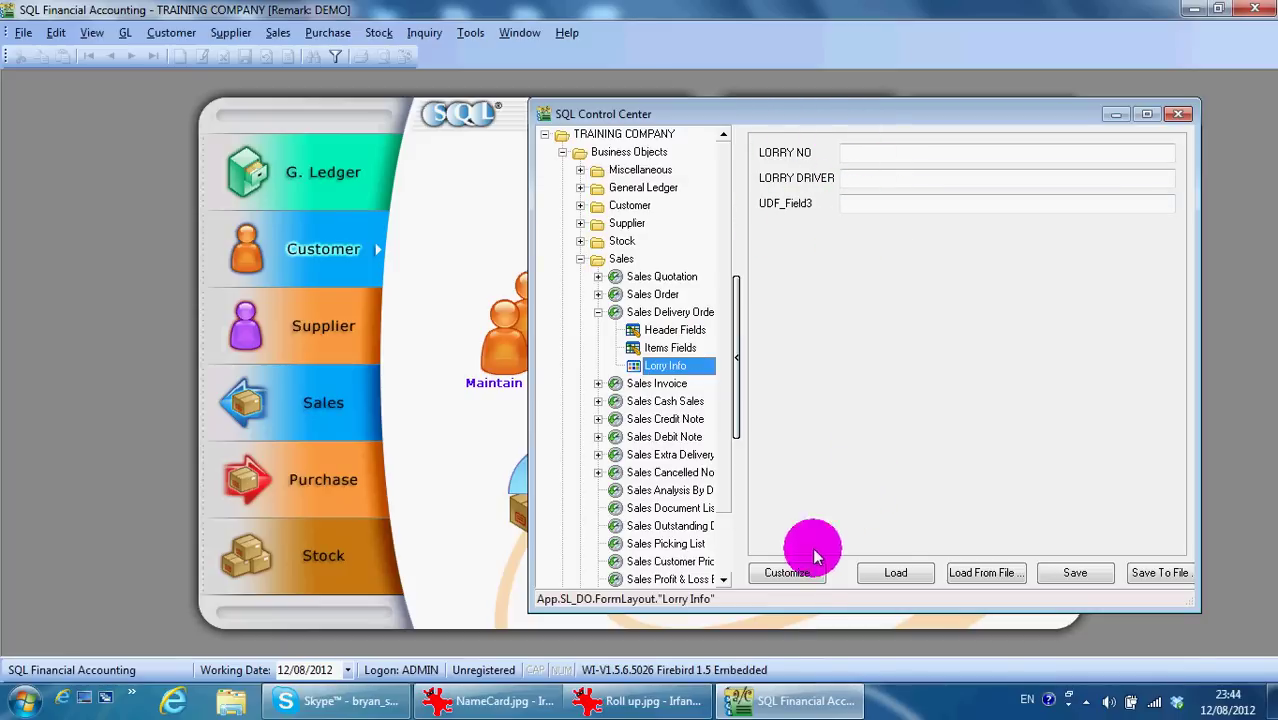
{"action": "left_click", "coordinate": [787, 572]}
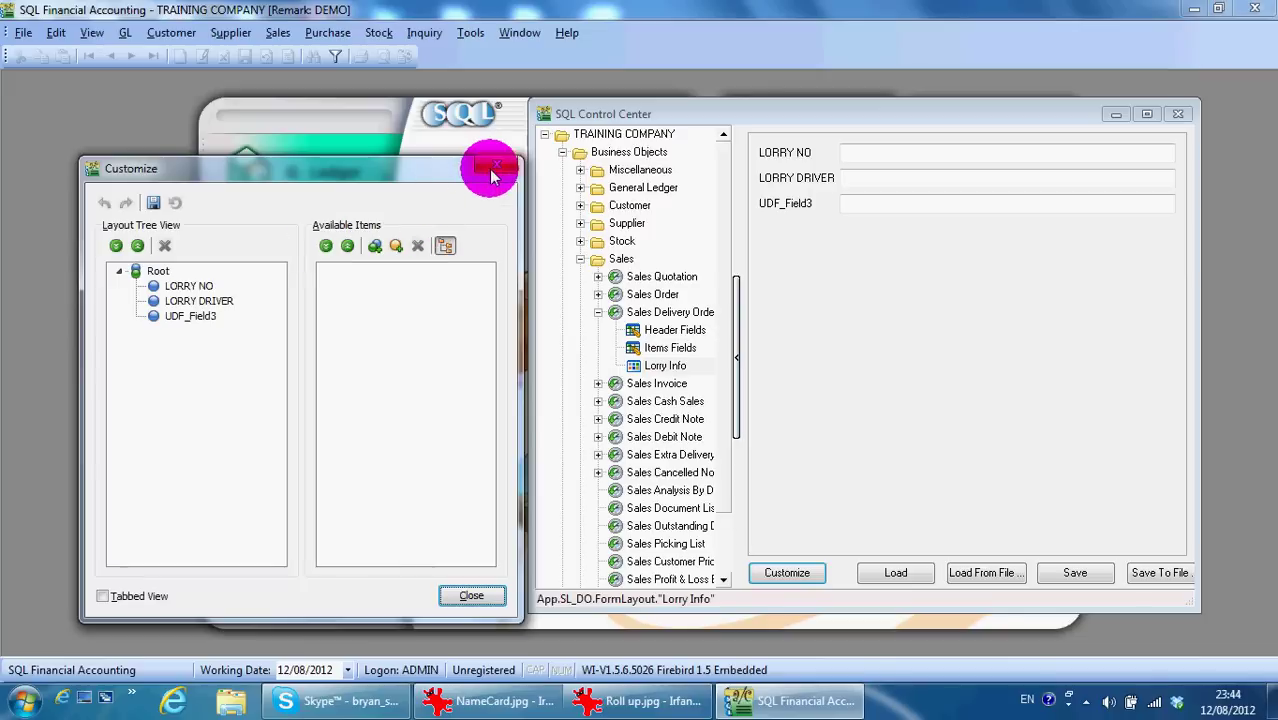
{"action": "left_click", "coordinate": [505, 170]}
- Close the customisation centre and open the Delivery Order list, selecting DO-00002
{"action": "left_click", "coordinate": [1177, 113]}
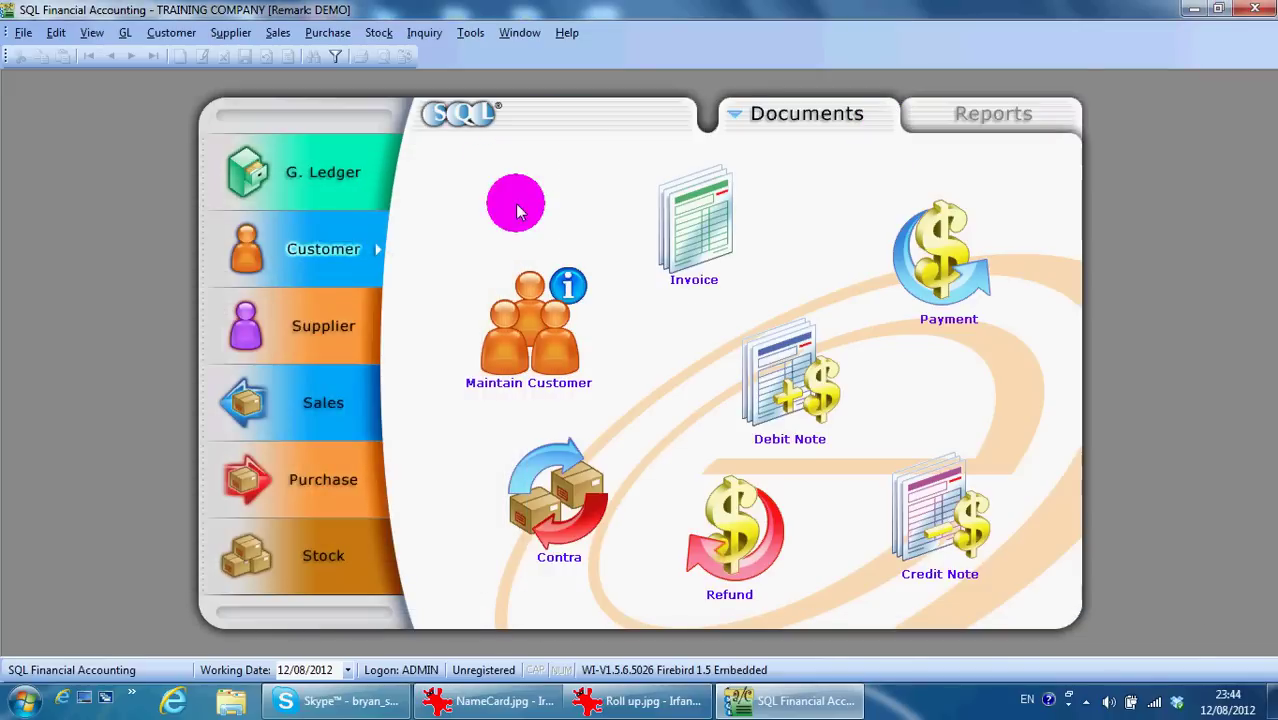
{"action": "left_click", "coordinate": [288, 400]}
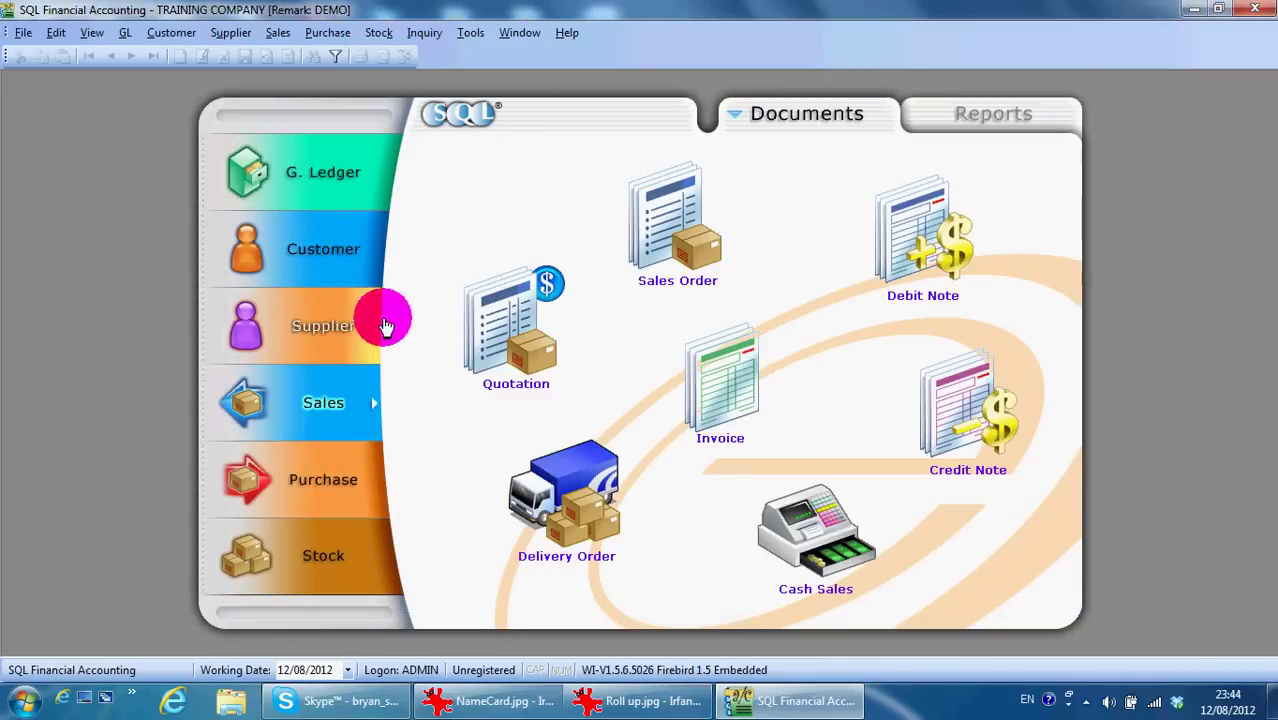
{"action": "left_click", "coordinate": [578, 492]}
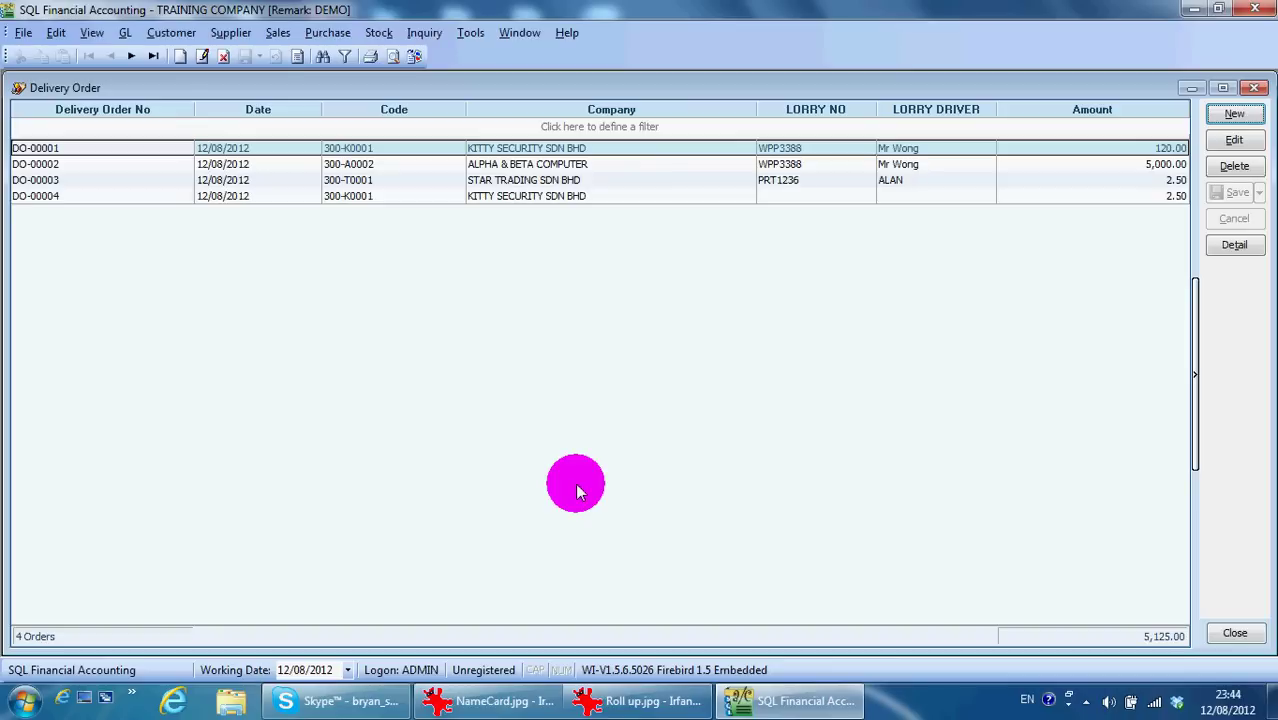
{"action": "left_click", "coordinate": [930, 165]}
- Start a new delivery order to view its Lorry Info, then cancel it and return to the list
{"action": "left_click", "coordinate": [1234, 113]}
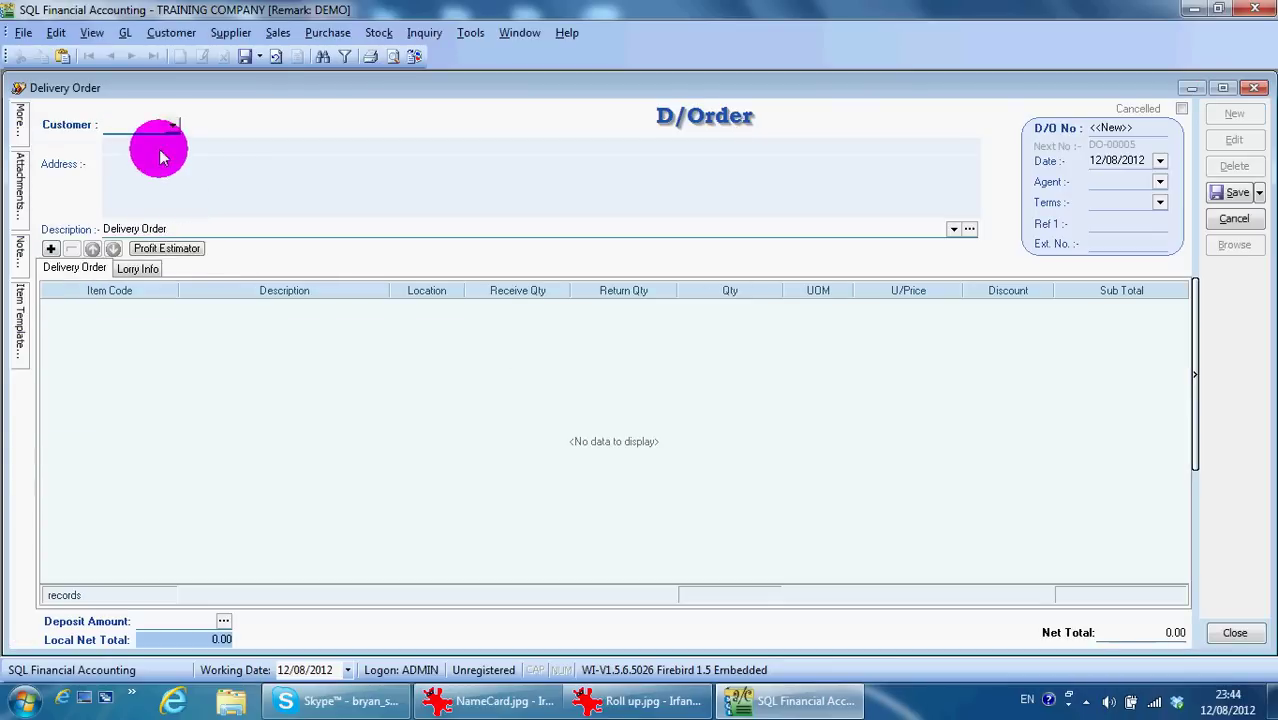
{"action": "left_click", "coordinate": [140, 268]}
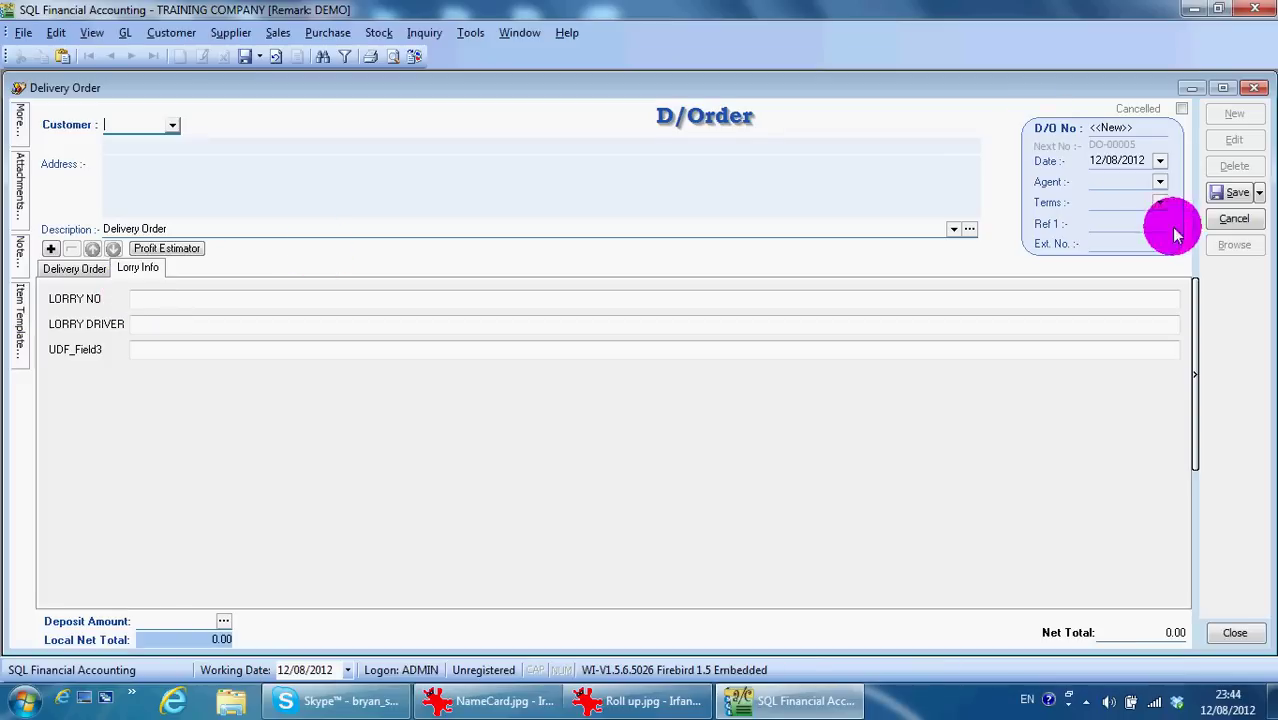
{"action": "left_click", "coordinate": [1237, 228]}
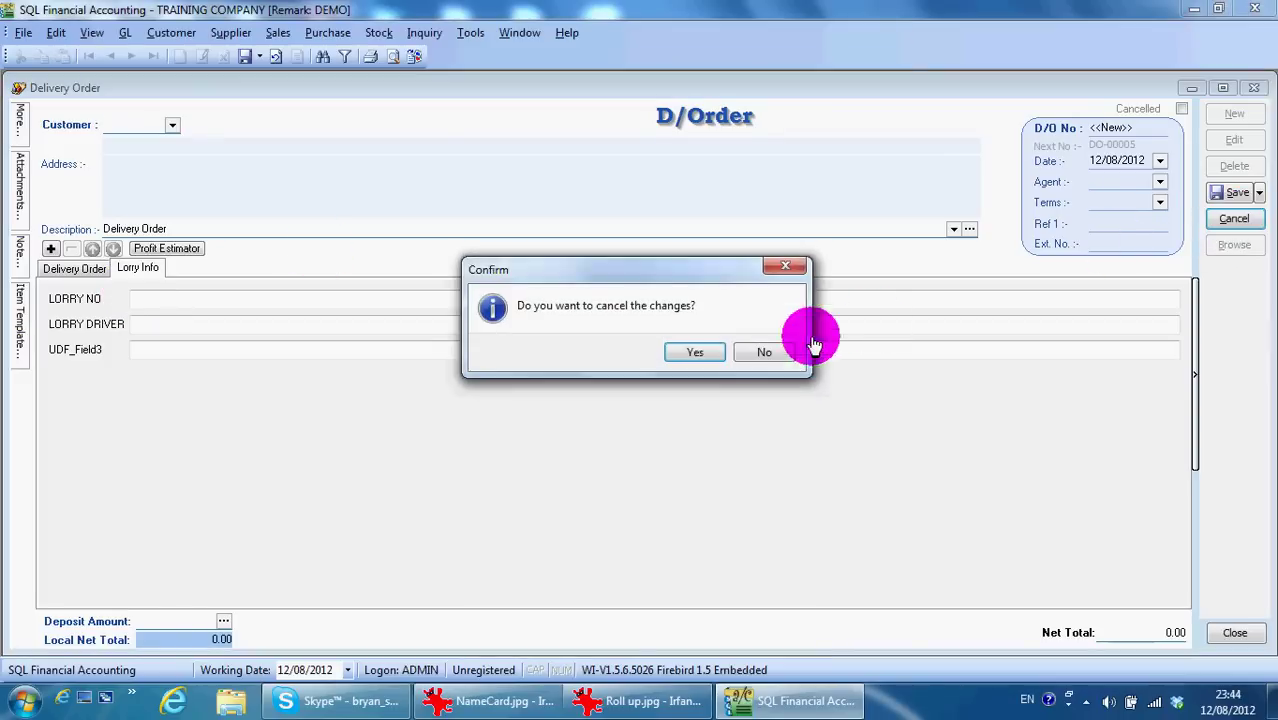
{"action": "left_click", "coordinate": [681, 351]}
{"action": "left_click", "coordinate": [1224, 243]}
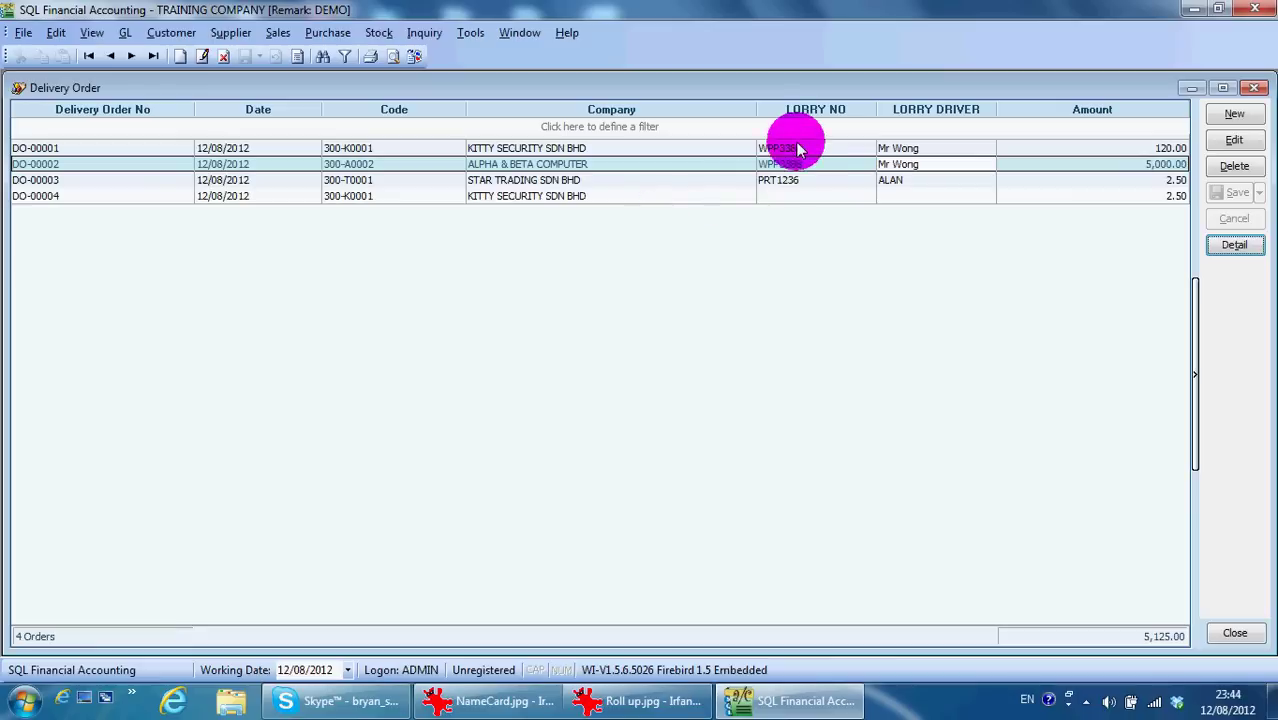
{"action": "left_click", "coordinate": [808, 128]}
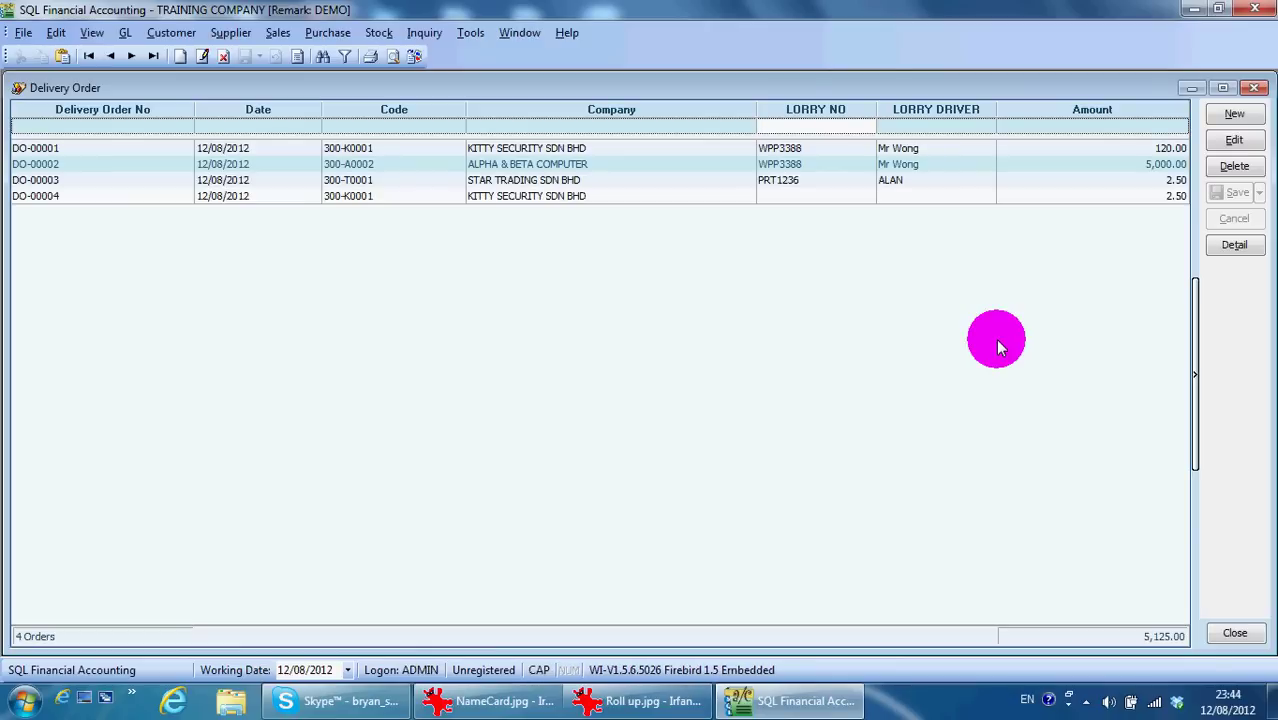
- Filter delivery orders by LORRY NO 'PR' and LORRY DRIVER 'A', clear both, then show the Roll up image
{"action": "type", "text": "PRT"}
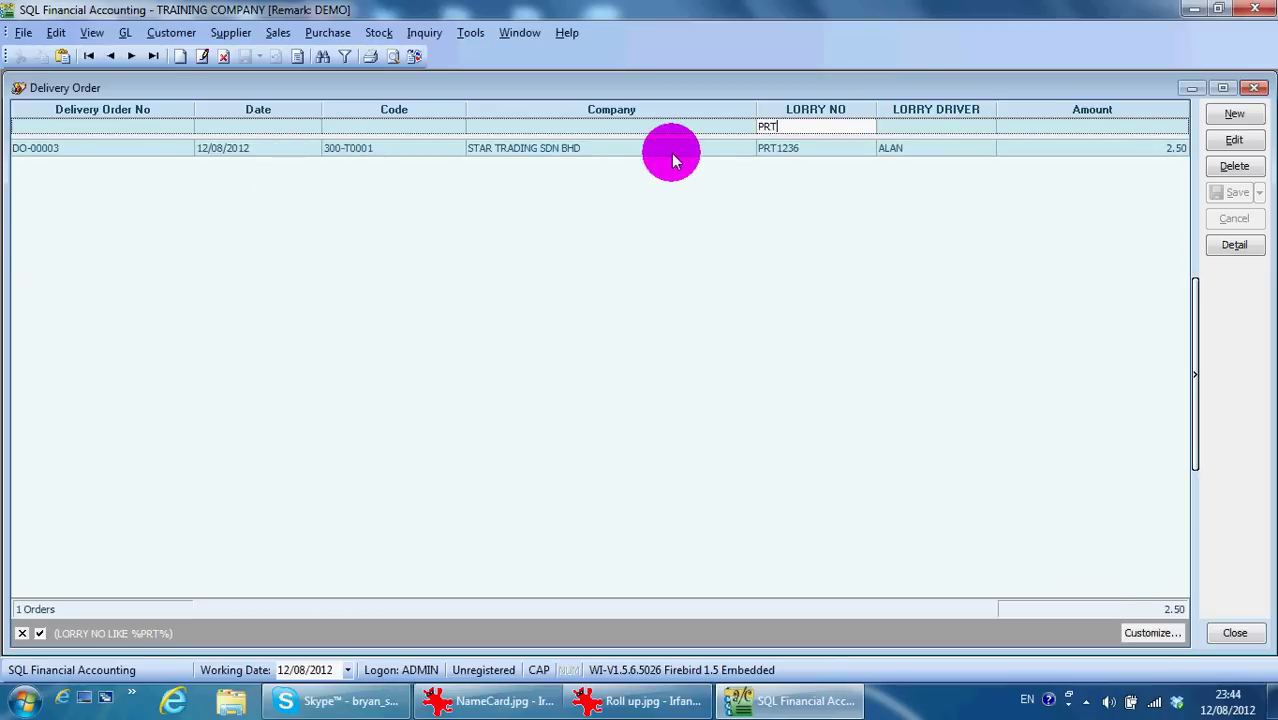
{"action": "key", "text": "BackSpace"}
{"action": "key", "text": "BackSpace"}
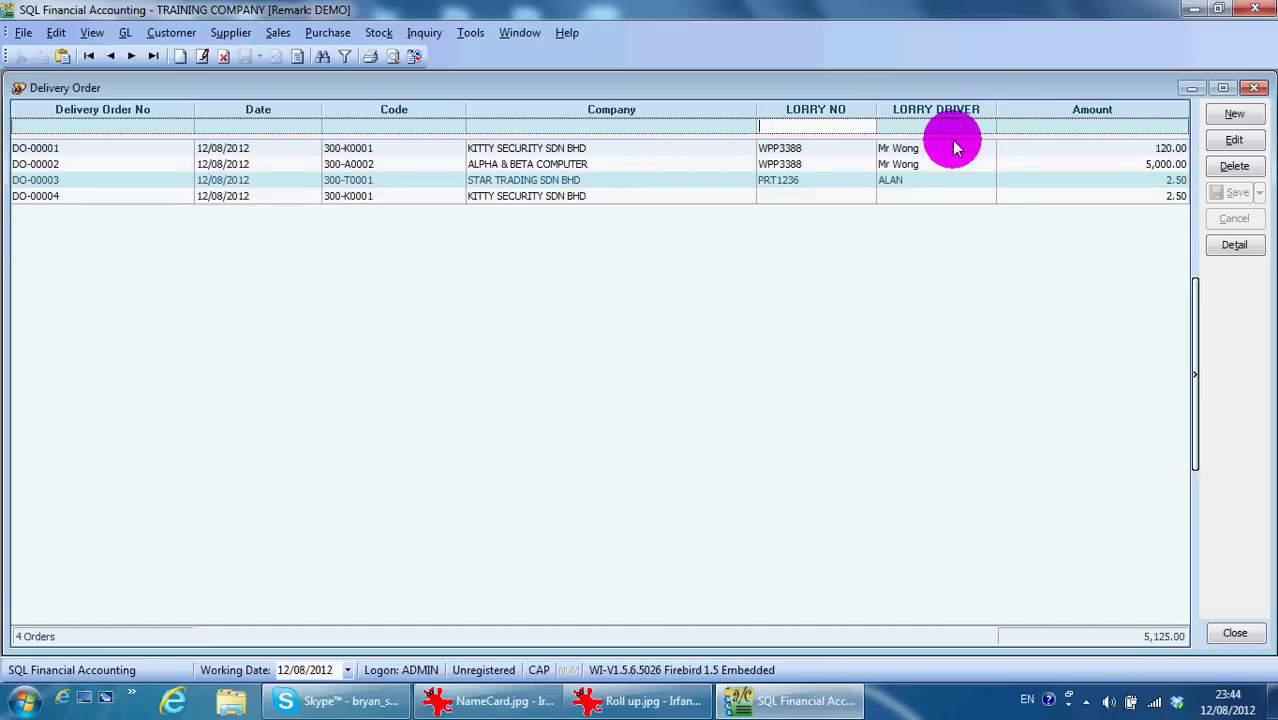
{"action": "left_click", "coordinate": [958, 127]}
{"action": "type", "text": "ALAN"}
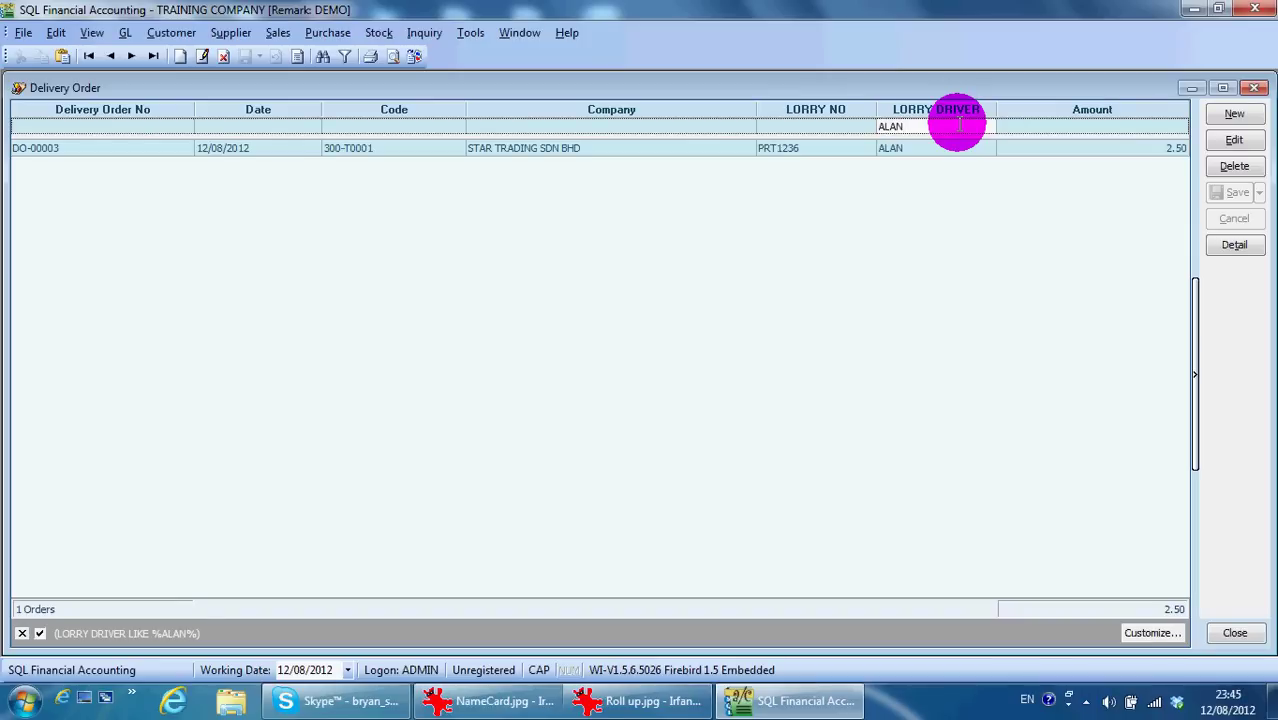
{"action": "key", "text": "BackSpace"}
{"action": "key", "text": "BackSpace"}
{"action": "key", "text": "BackSpace"}
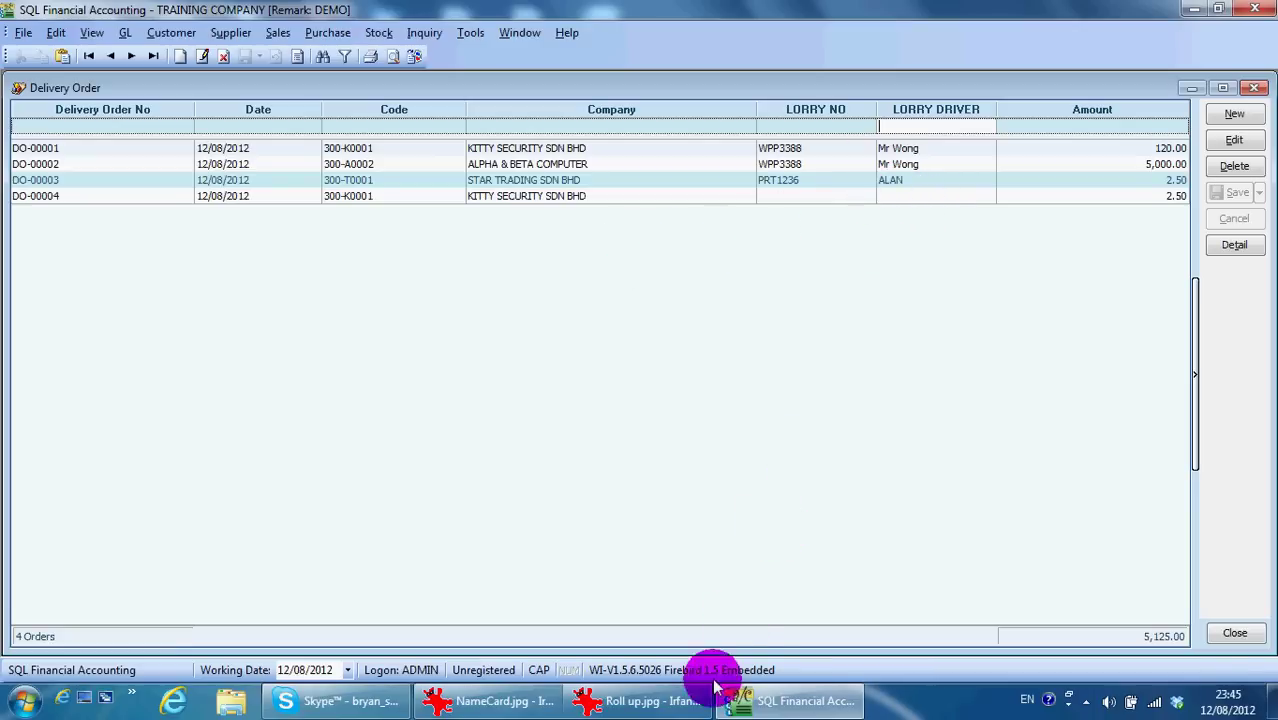
{"action": "left_click", "coordinate": [738, 705]}
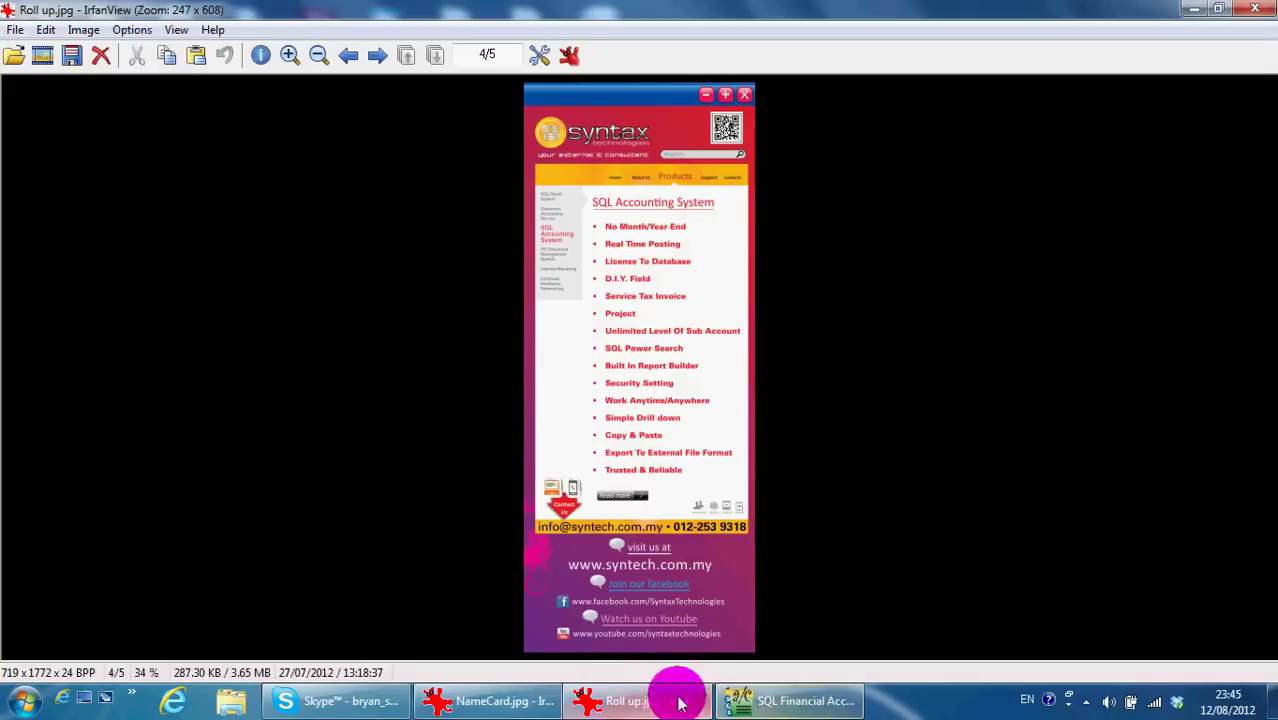
- Flip through the NameCard.jpg and Roll up.jpg images, then return to the delivery order list
{"action": "left_click", "coordinate": [490, 701]}
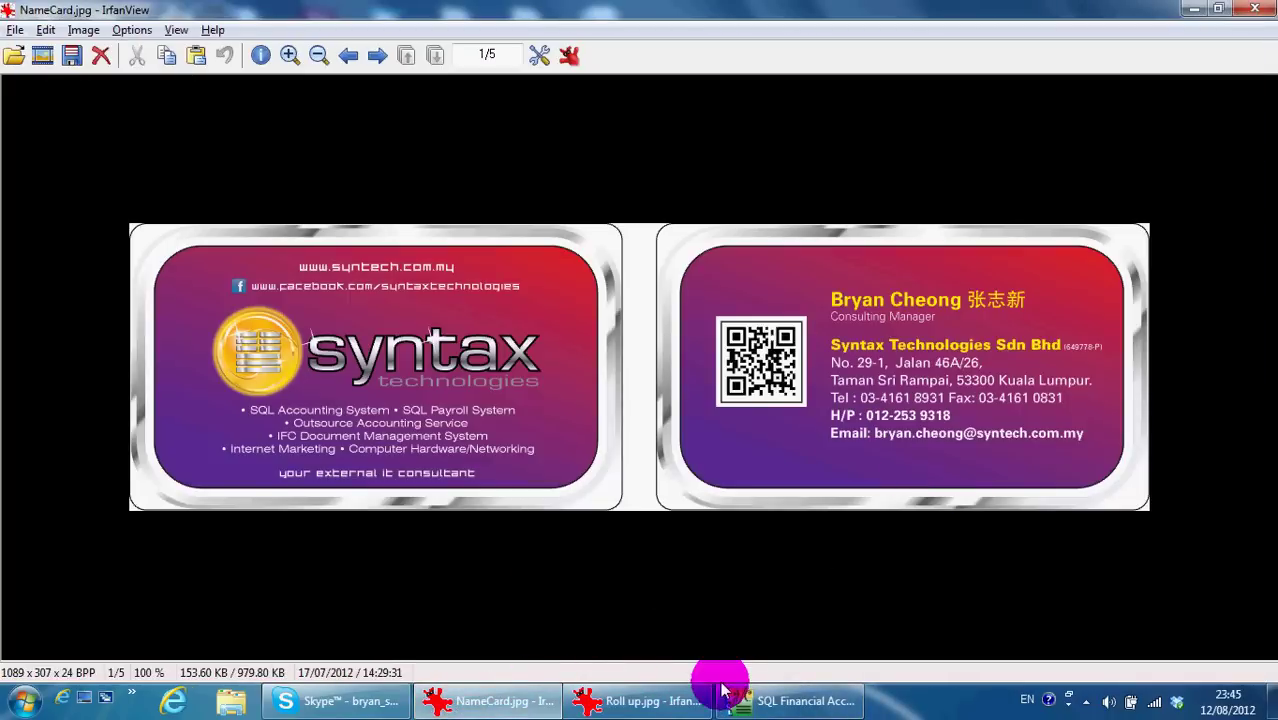
{"action": "left_click", "coordinate": [688, 699]}
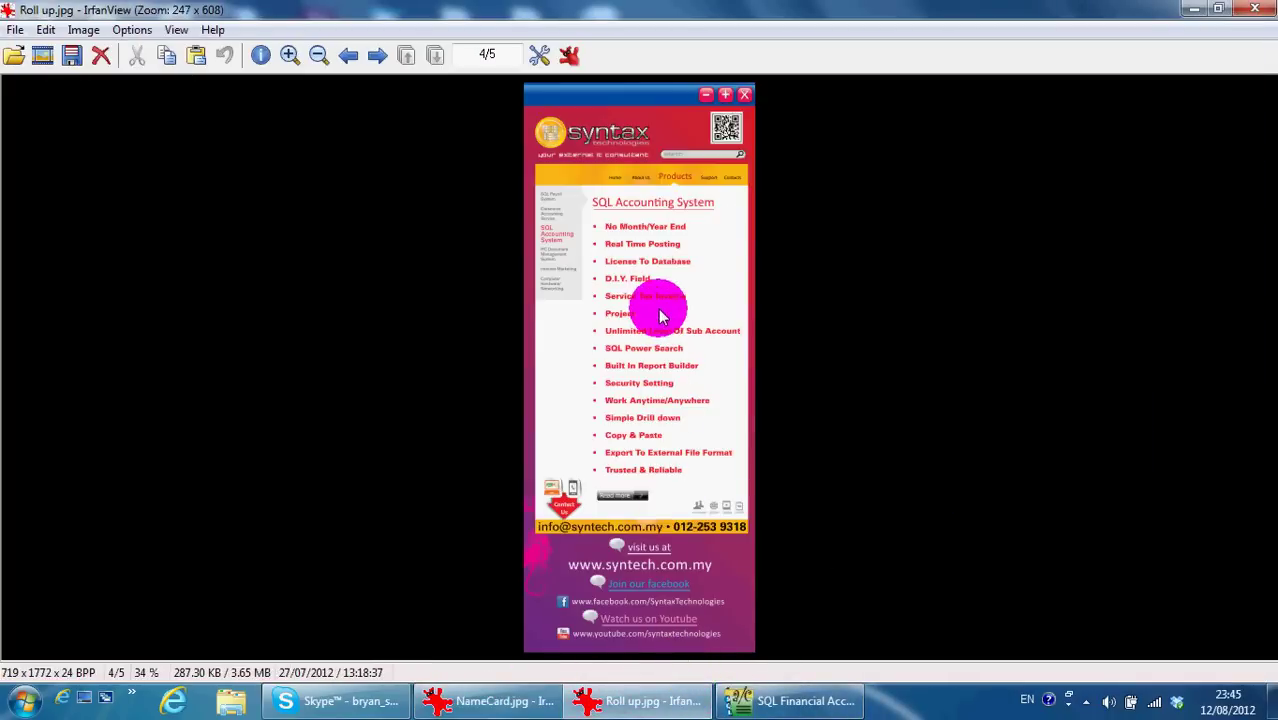
{"action": "left_click", "coordinate": [770, 700]}
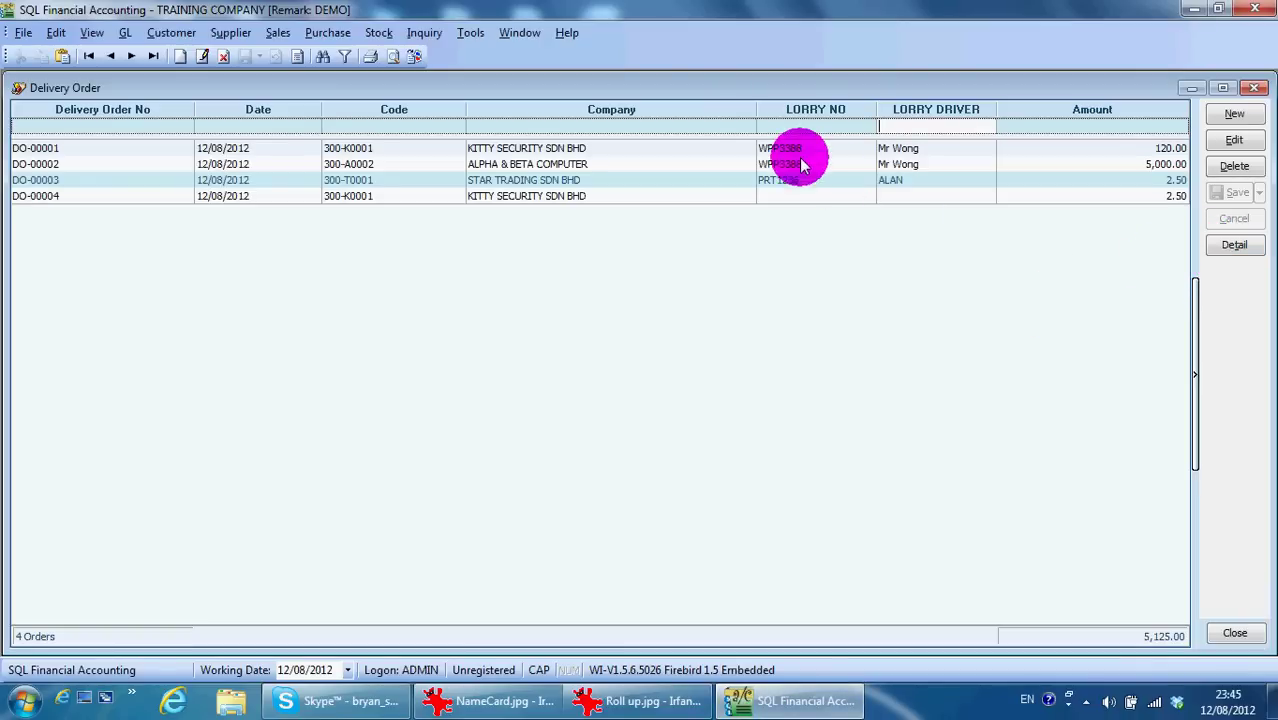
- Close the delivery orders and start a maximized new invoice for KITTY SECURITY SDN BHD
{"action": "left_click", "coordinate": [1259, 87]}
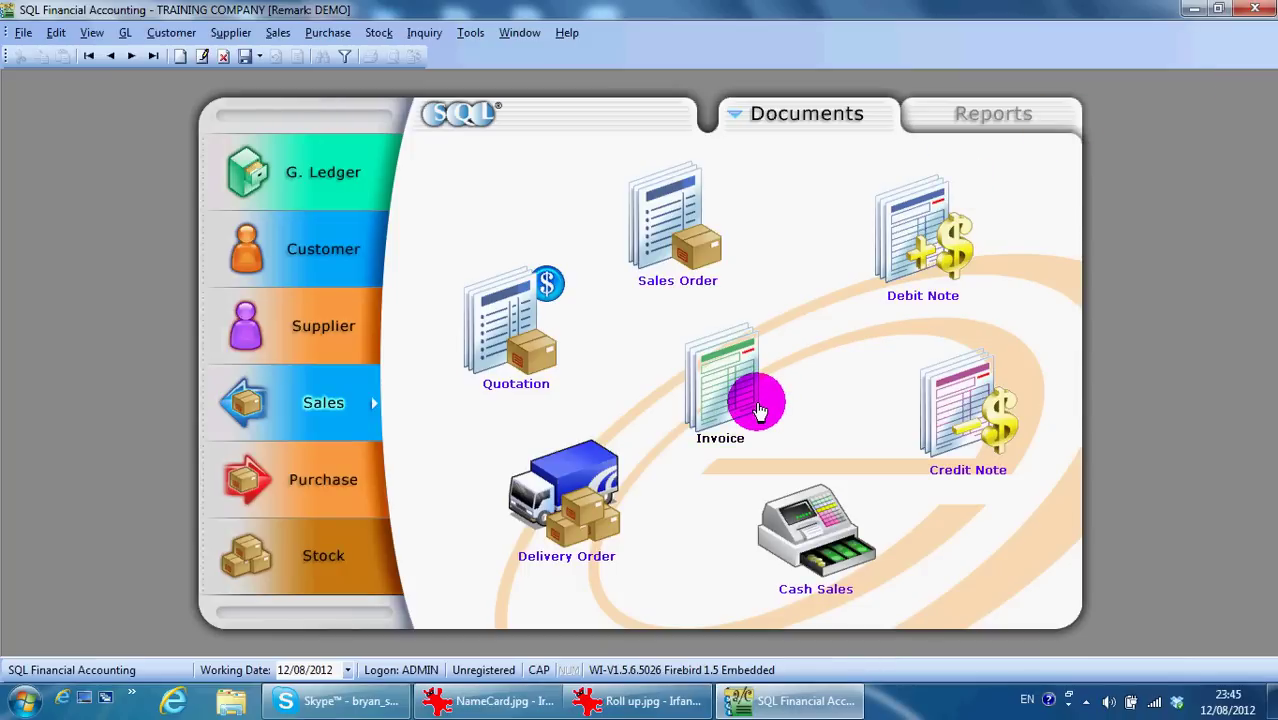
{"action": "left_click", "coordinate": [758, 410]}
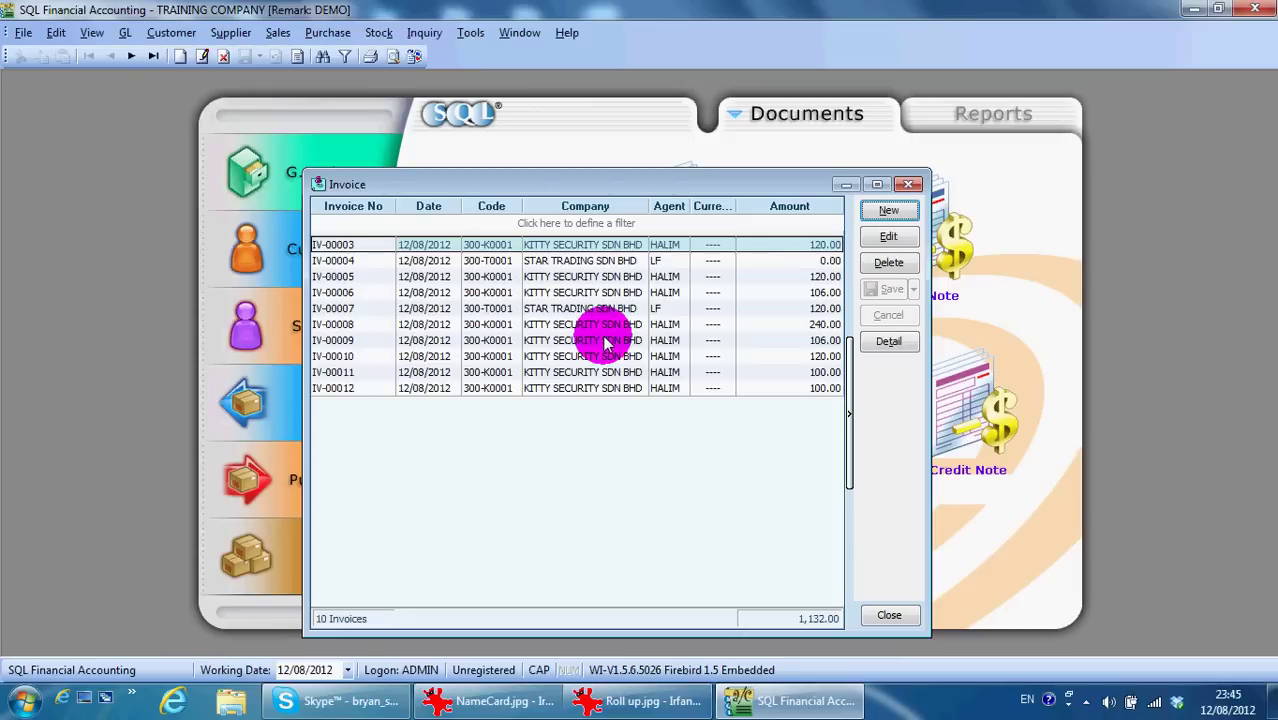
{"action": "left_click", "coordinate": [889, 210]}
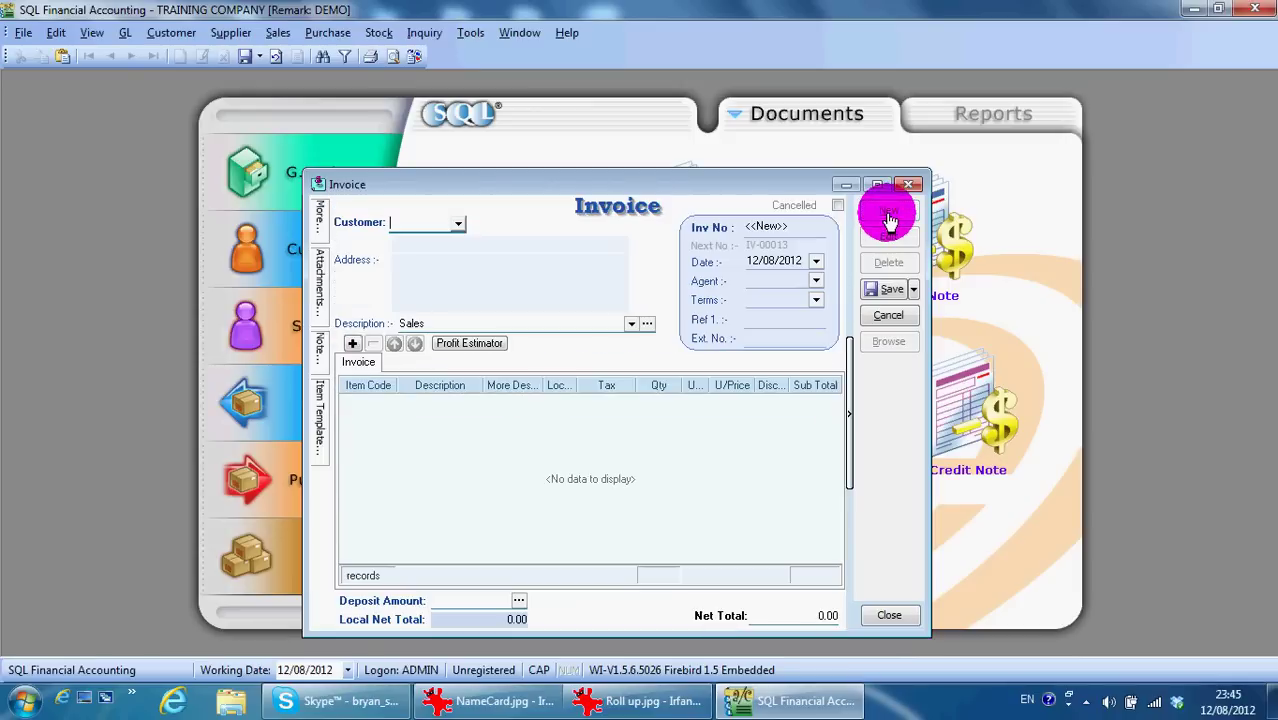
{"action": "double_click", "coordinate": [687, 185]}
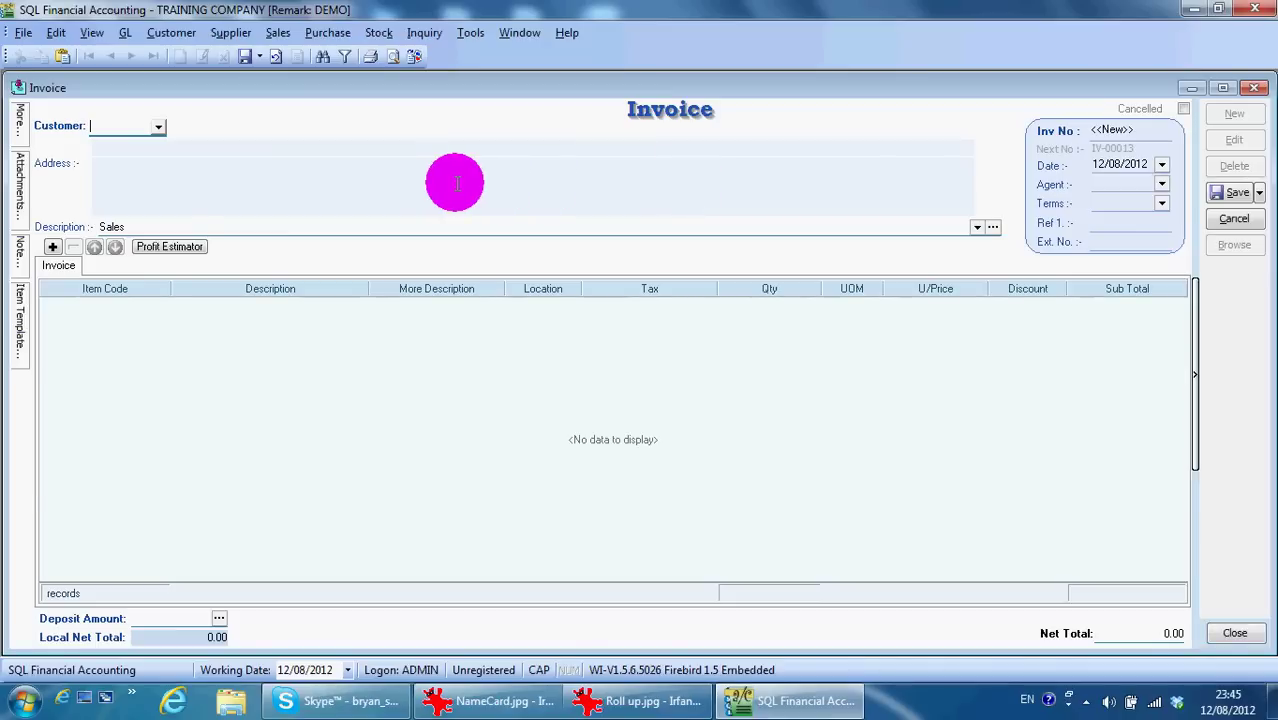
{"action": "type", "text": "ki"}
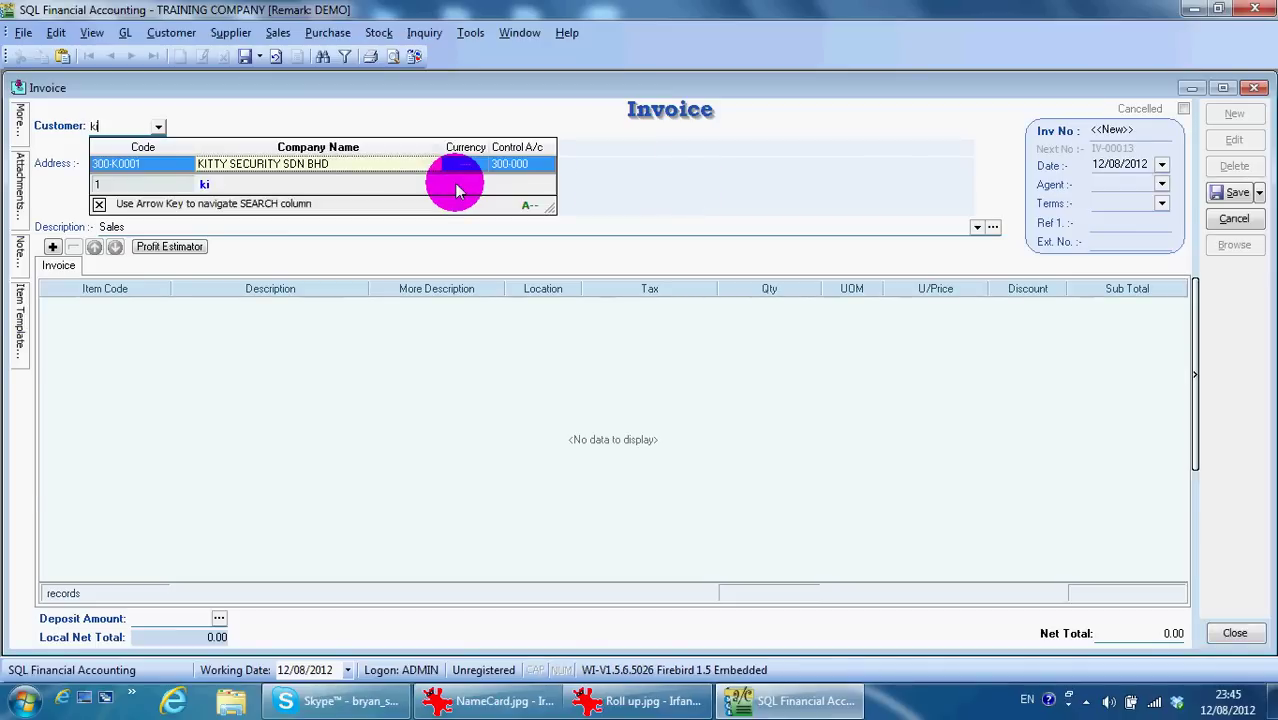
{"action": "key", "text": "Return"}
- Add an invoice line with item Consultation Service
{"action": "left_click", "coordinate": [53, 247]}
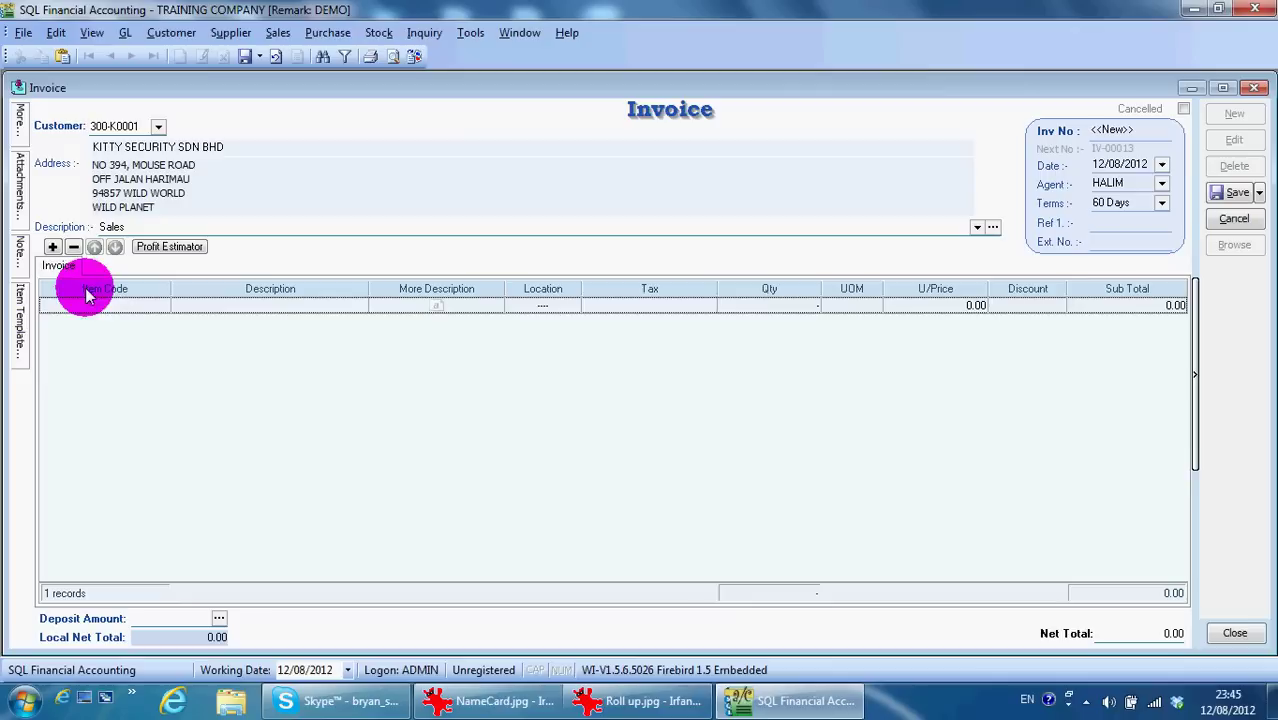
{"action": "left_click", "coordinate": [87, 310]}
{"action": "type", "text": "co"}
{"action": "key", "text": "Return"}
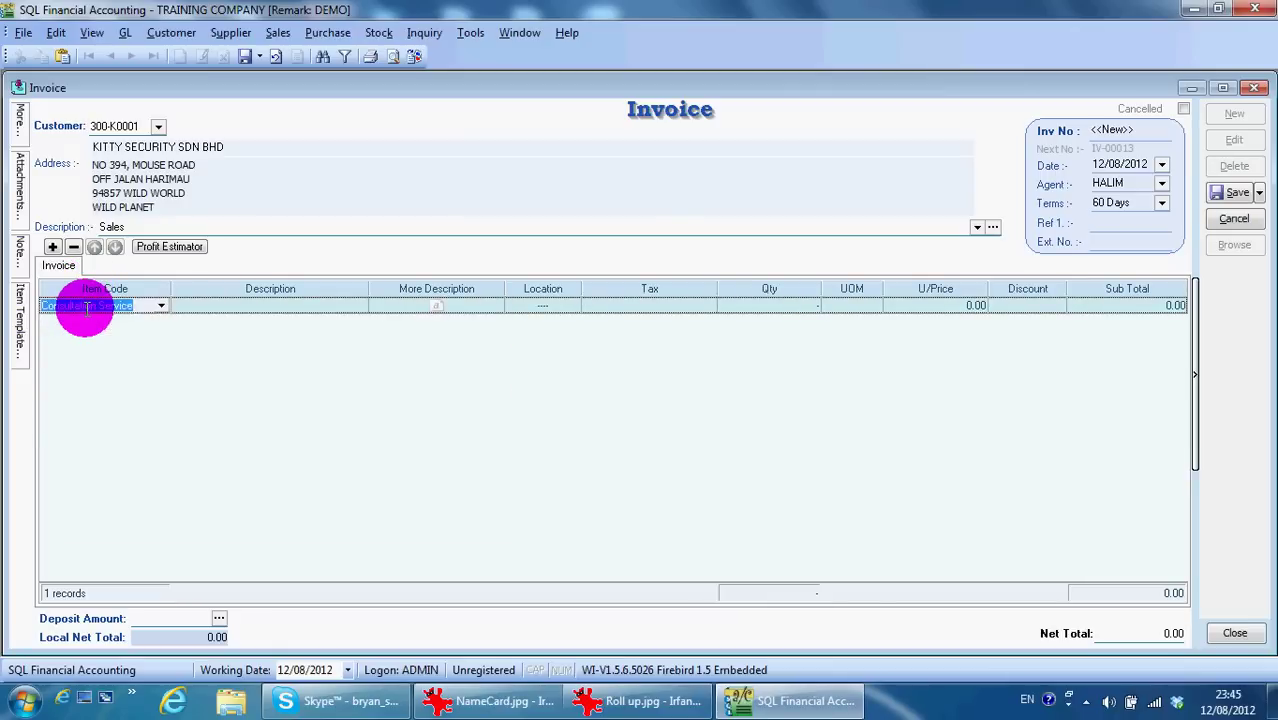
- Enter '-Consultation For Web Design' as the Consultation Service line's More Description and save it
{"action": "double_click", "coordinate": [490, 305]}
{"action": "type", "text": "-Co"}
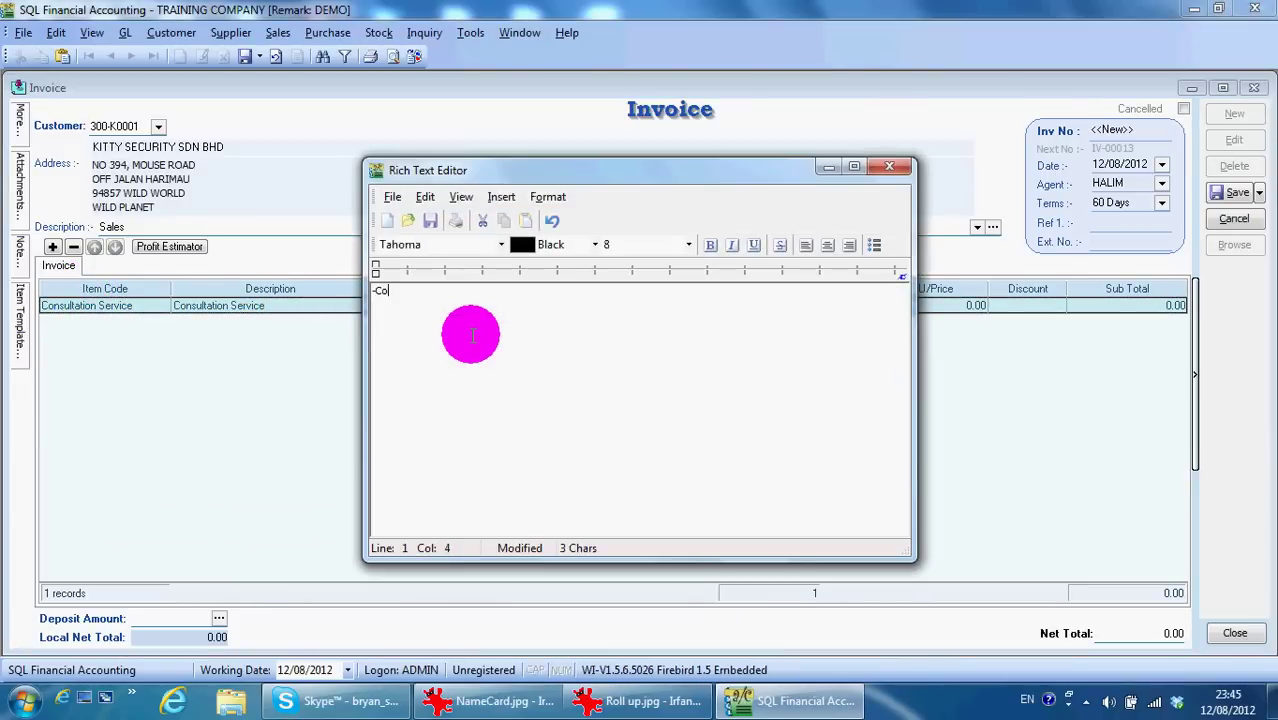
{"action": "type", "text": "nsulta"}
{"action": "type", "text": "tion Fo"}
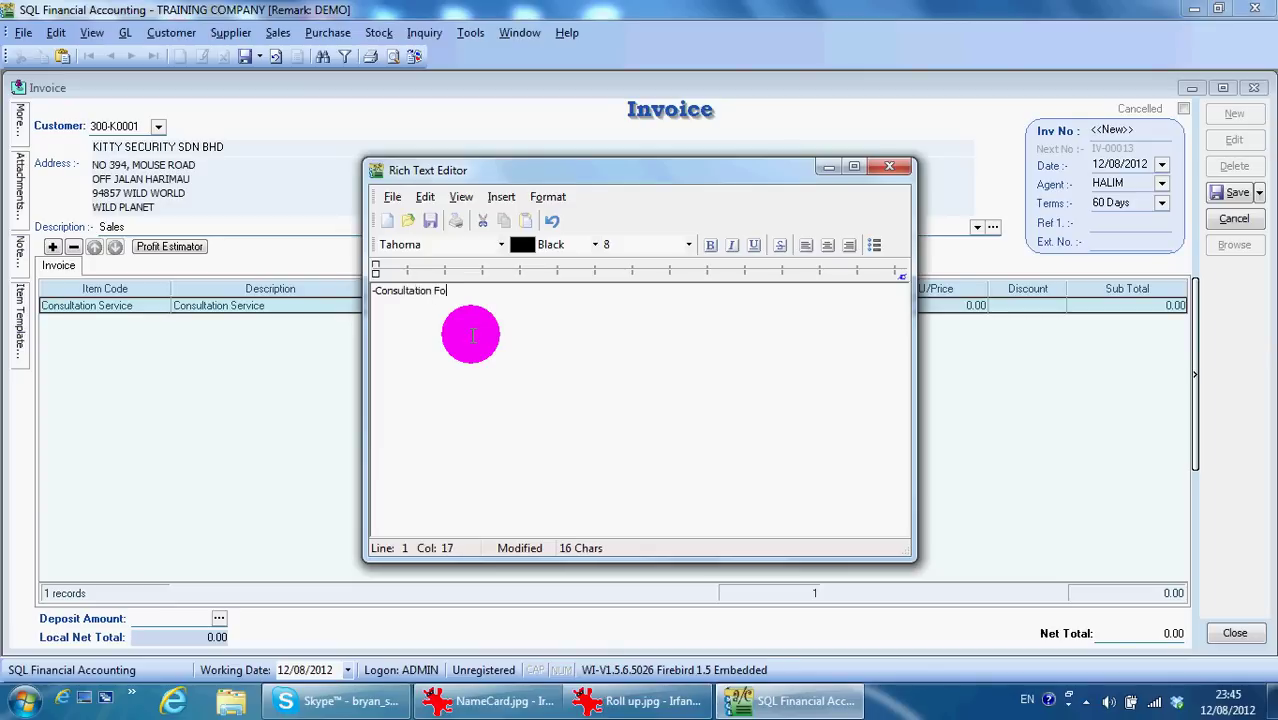
{"action": "type", "text": "r "}
{"action": "type", "text": "Web Des"}
{"action": "type", "text": "ign"}
{"action": "left_click", "coordinate": [889, 172]}
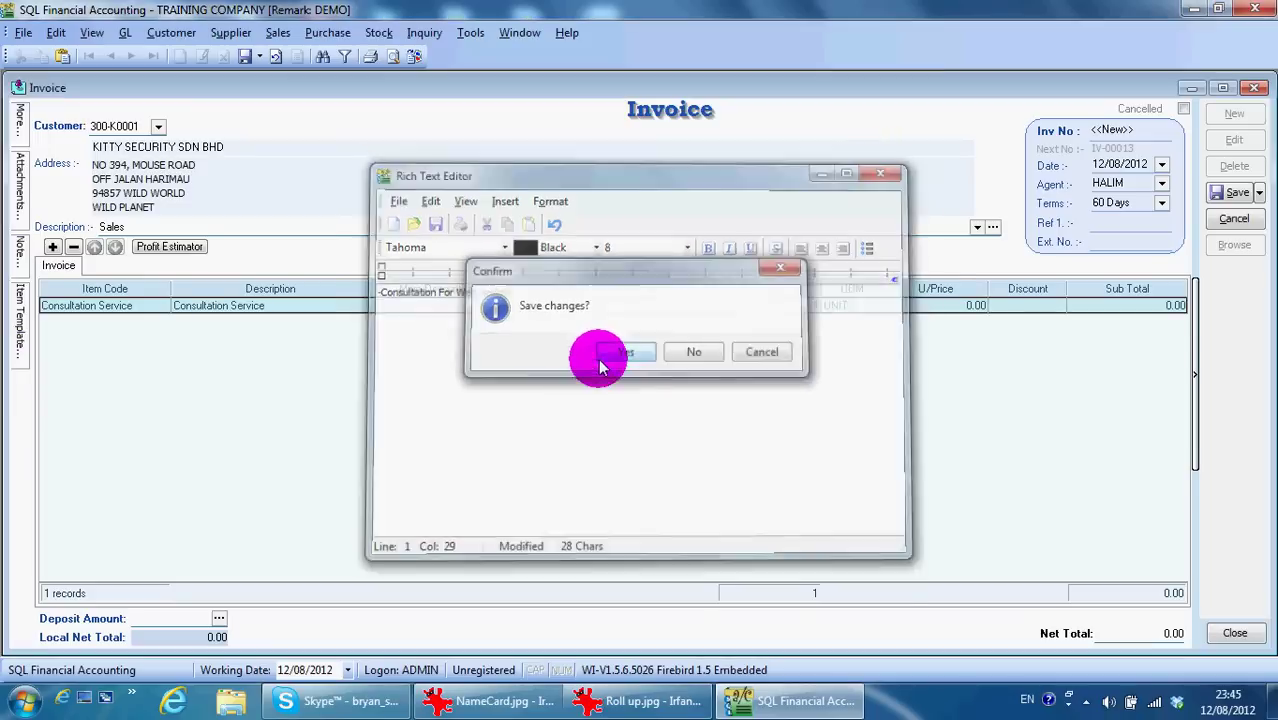
{"action": "left_click", "coordinate": [598, 352]}
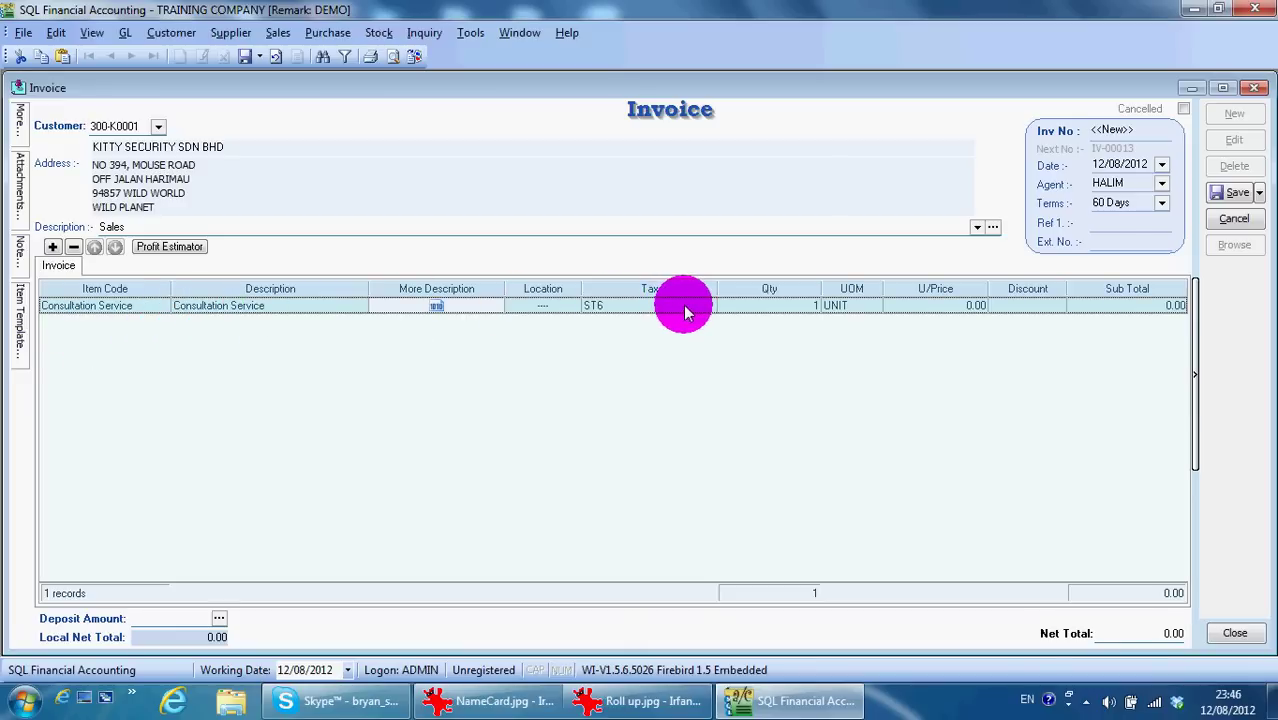
- Set the consultation unit price to 100.00, save invoice IV-00013, and bring up report layouts
{"action": "left_click", "coordinate": [915, 313]}
{"action": "type", "text": "100"}
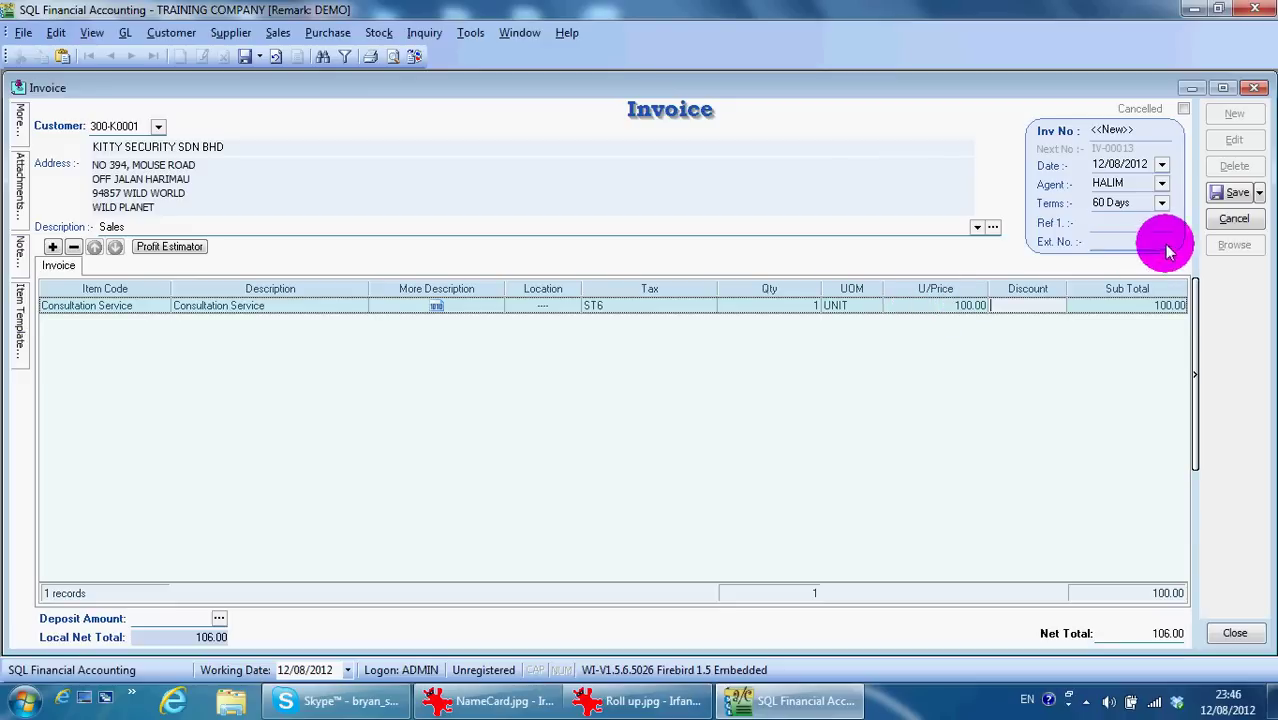
{"action": "left_click", "coordinate": [1234, 192]}
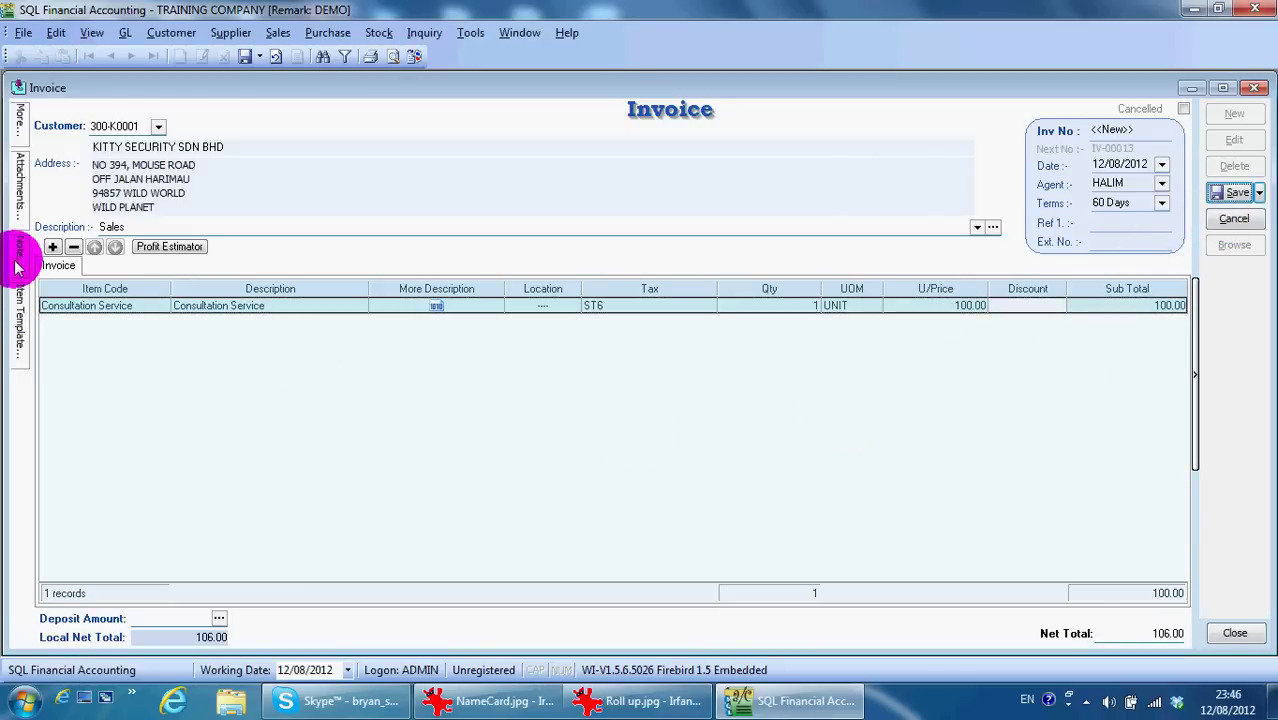
{"action": "left_click", "coordinate": [52, 246]}
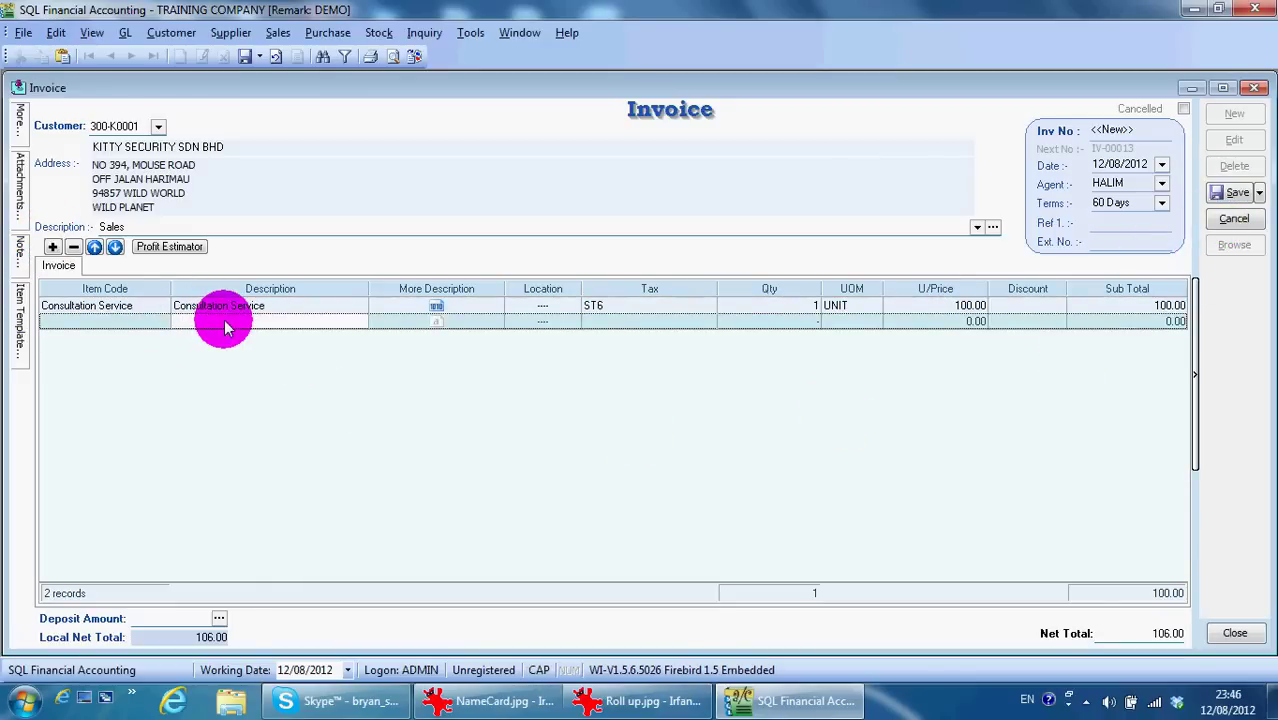
{"action": "type", "text": "T"}
{"action": "left_click", "coordinate": [1234, 192]}
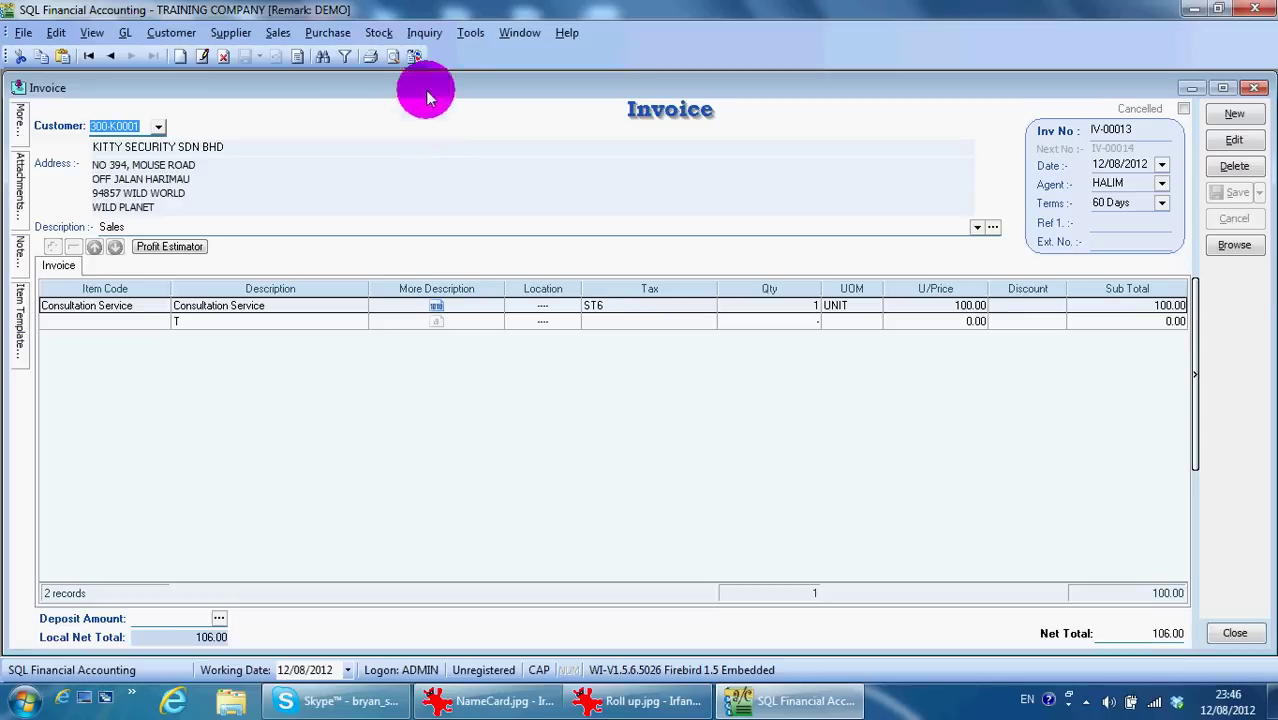
{"action": "left_click", "coordinate": [393, 56]}
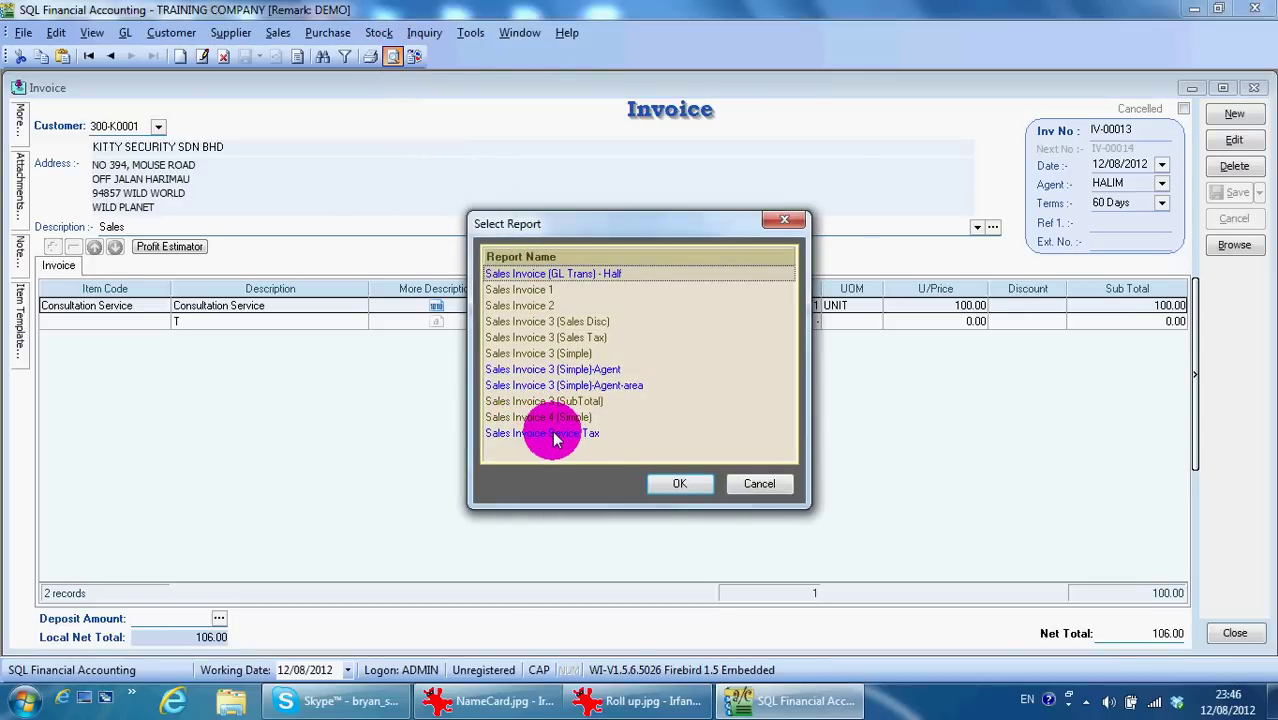
- Preview IV-00013 in the Sales Invoice-Sevice Tax layout, showing 100.00 plus 6.00 service tax
{"action": "double_click", "coordinate": [553, 434]}
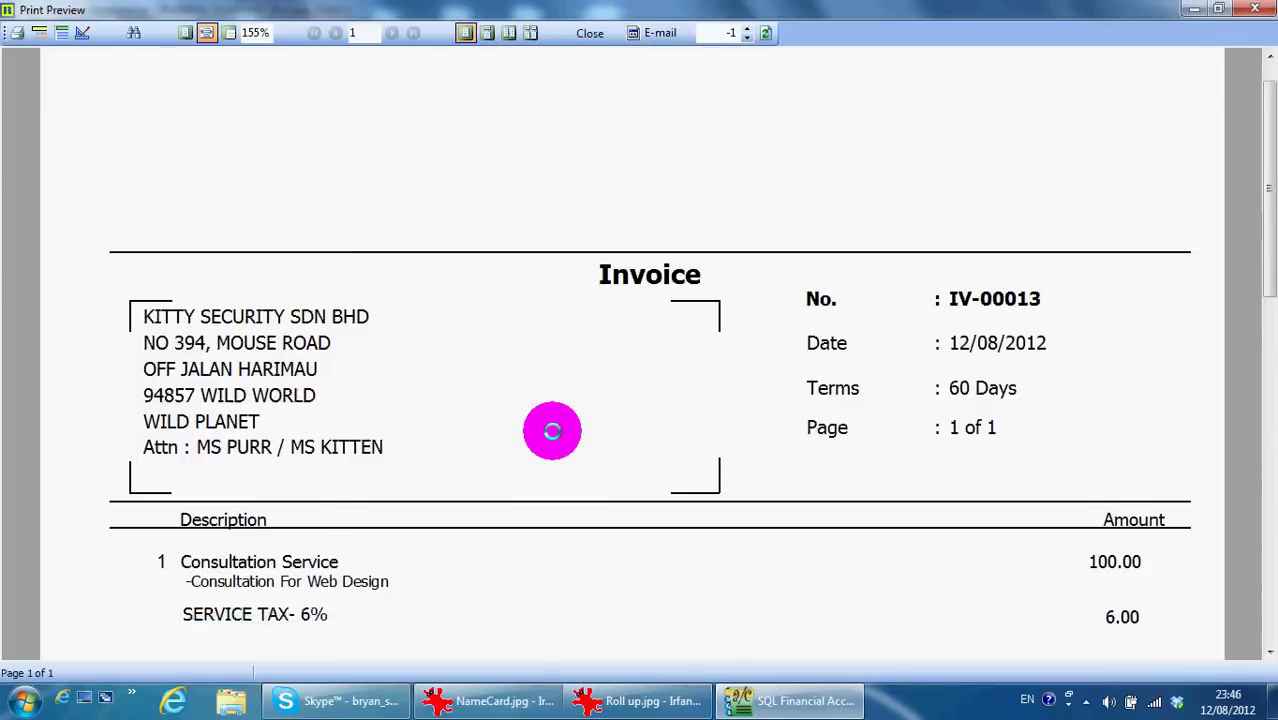
{"action": "scroll", "coordinate": [552, 431], "scroll_direction": "down", "scroll_amount": 2}
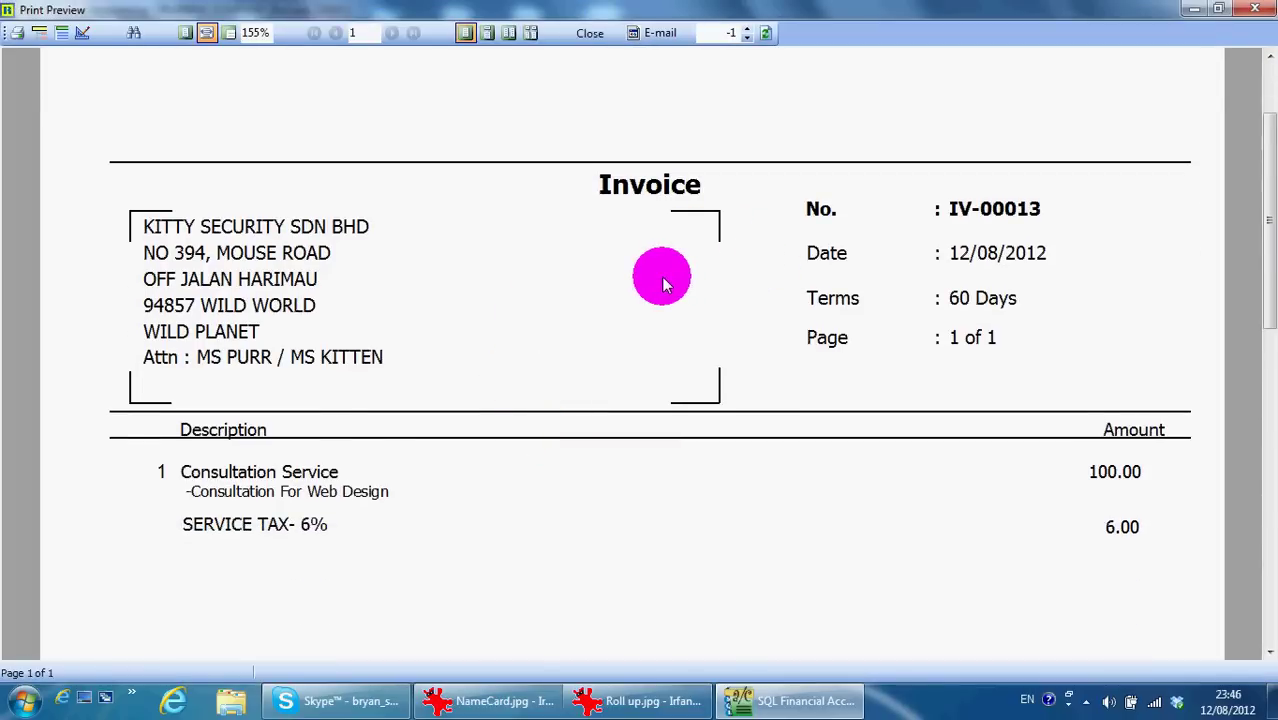
{"action": "scroll", "coordinate": [750, 325], "scroll_direction": "down", "scroll_amount": 5}
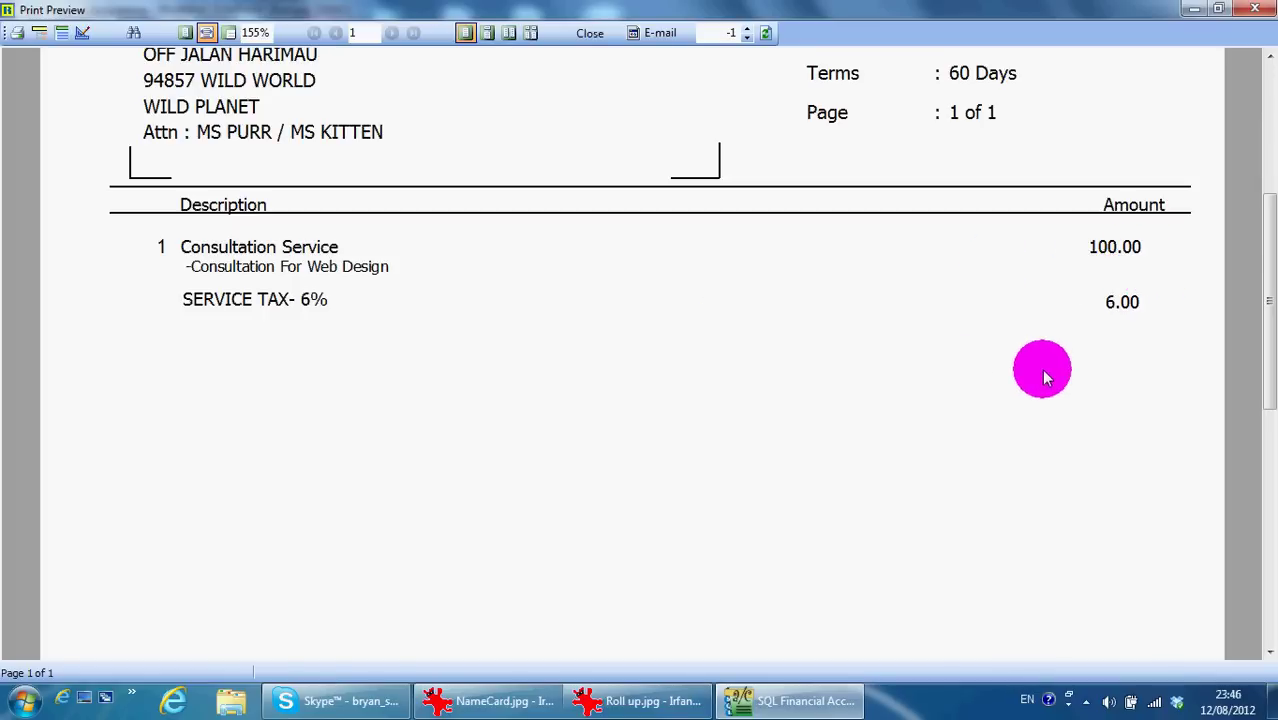
{"action": "scroll", "coordinate": [1040, 378], "scroll_direction": "down", "scroll_amount": 8}
{"action": "scroll", "coordinate": [1080, 475], "scroll_direction": "up", "scroll_amount": 7}
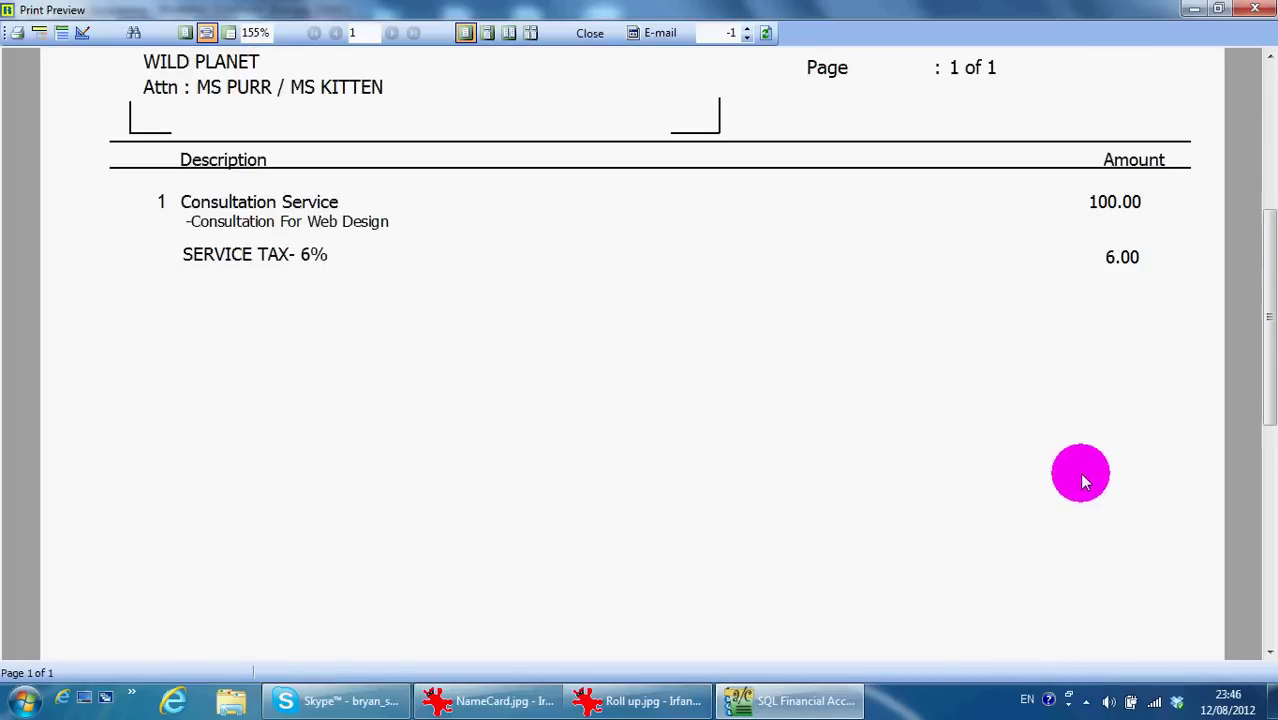
{"action": "scroll", "coordinate": [1080, 475], "scroll_direction": "up", "scroll_amount": 4}
{"action": "scroll", "coordinate": [1075, 471], "scroll_direction": "up", "scroll_amount": 1}
- Close the preview and bring up the roll-up flyer image in IrfanView
{"action": "left_click", "coordinate": [1255, 9]}
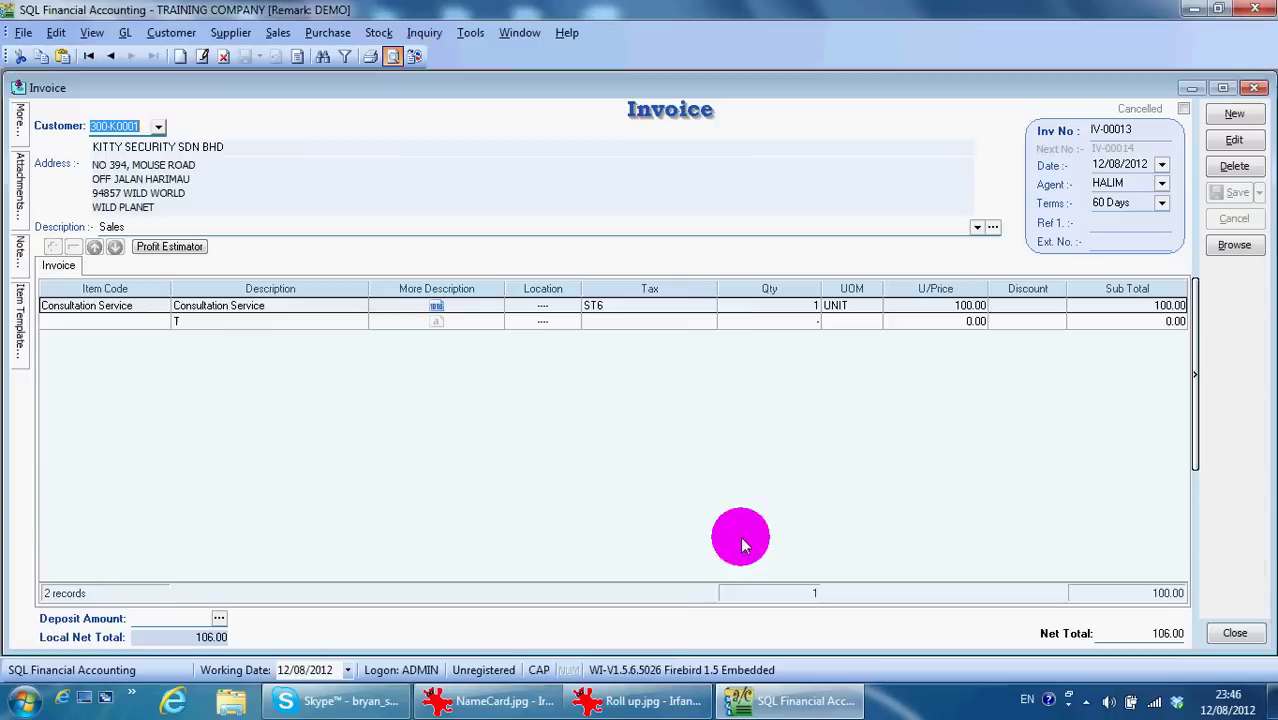
{"action": "left_click", "coordinate": [505, 688]}
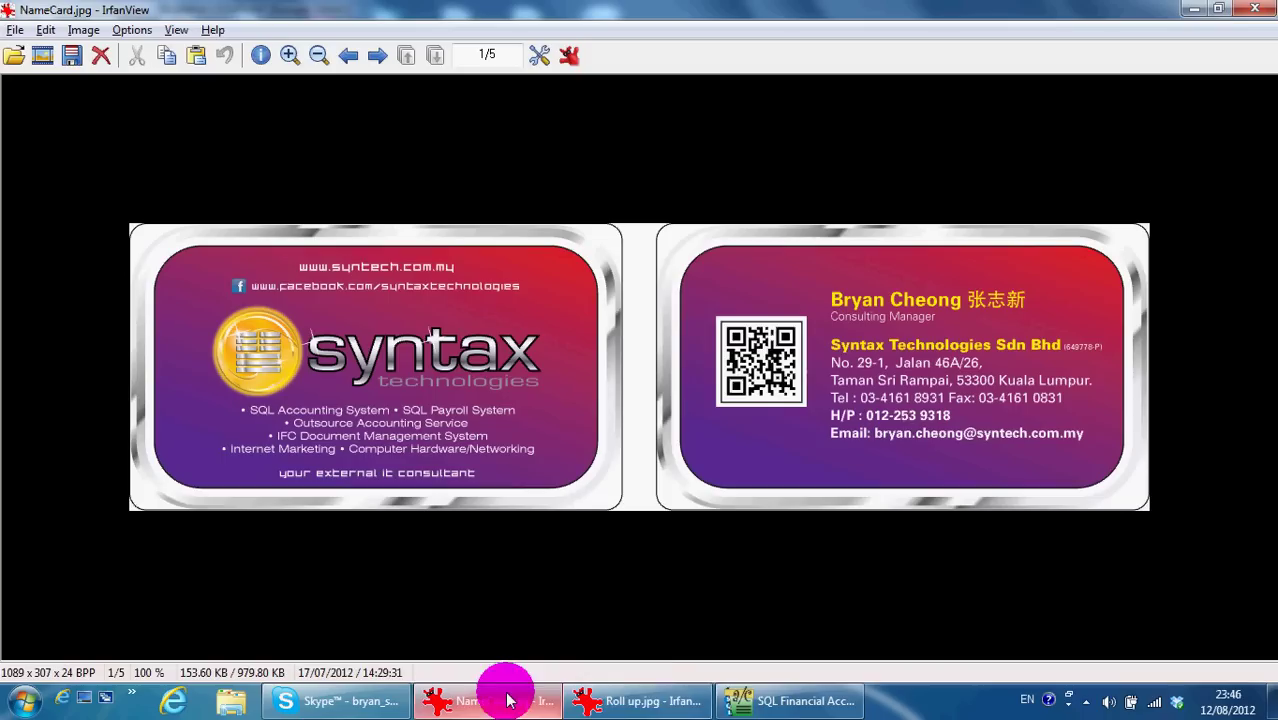
{"action": "left_click", "coordinate": [689, 709]}
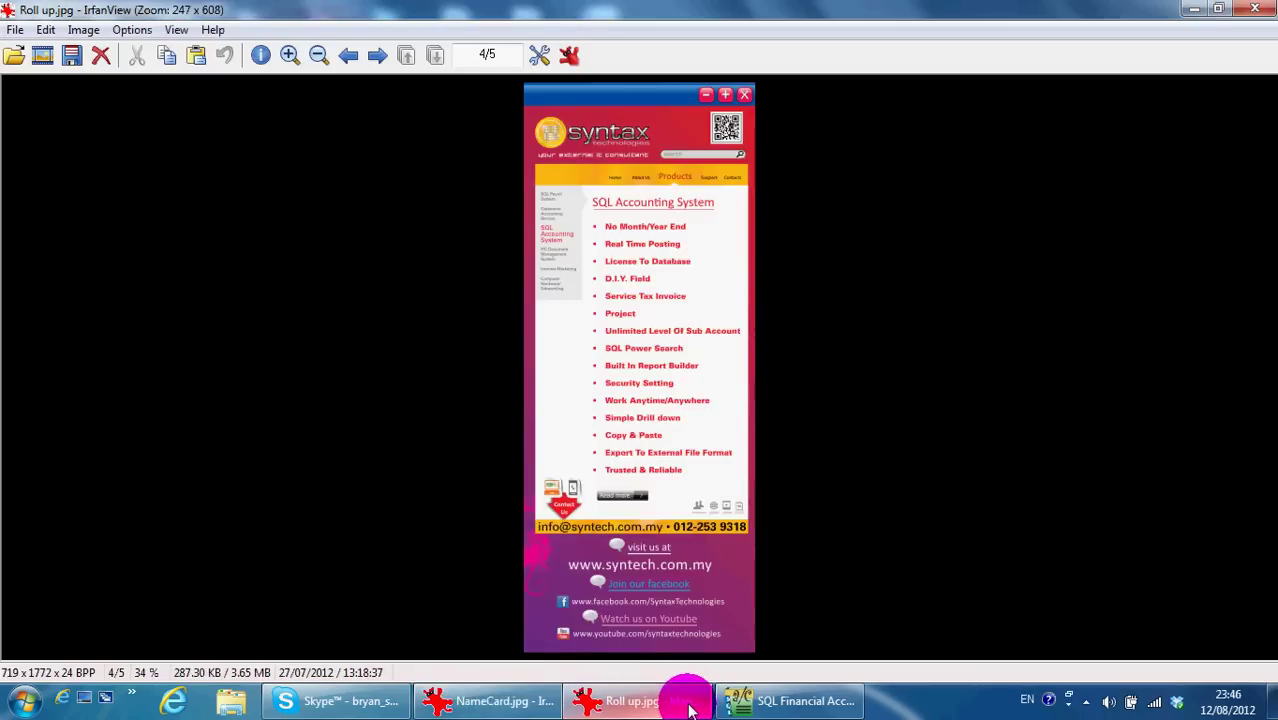
{"action": "left_click", "coordinate": [772, 700]}
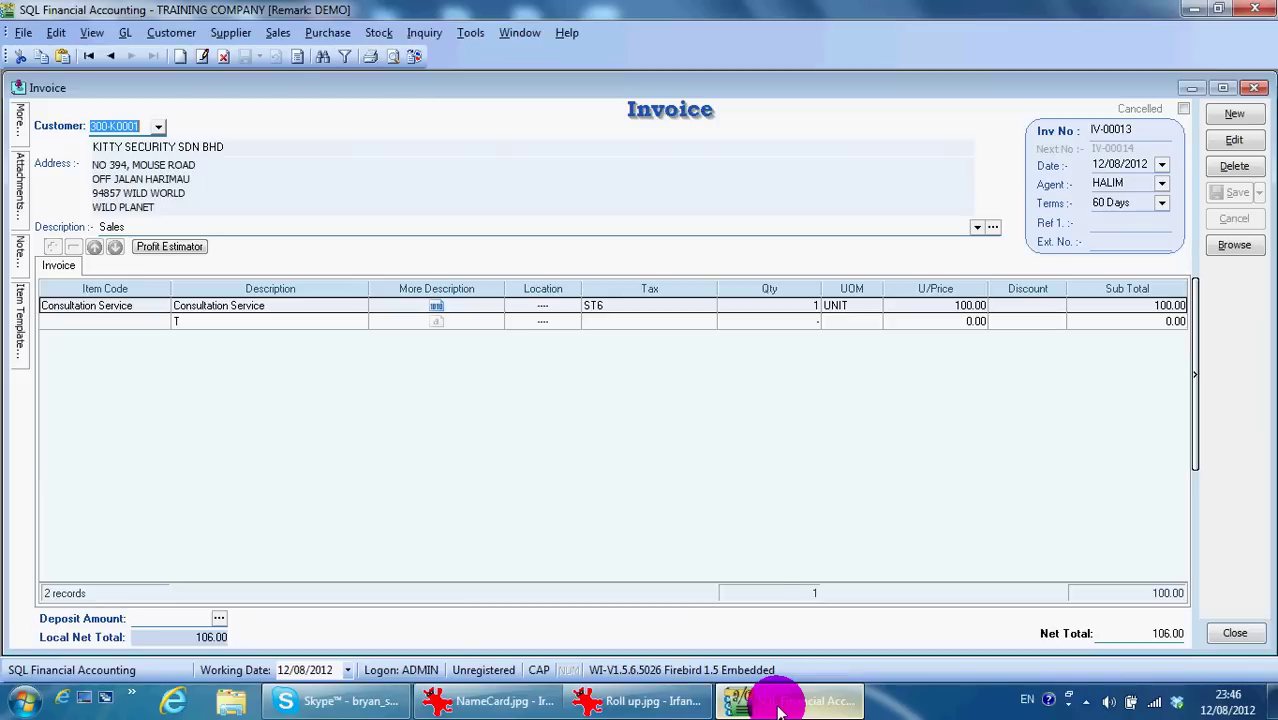
{"action": "left_click", "coordinate": [1255, 87]}
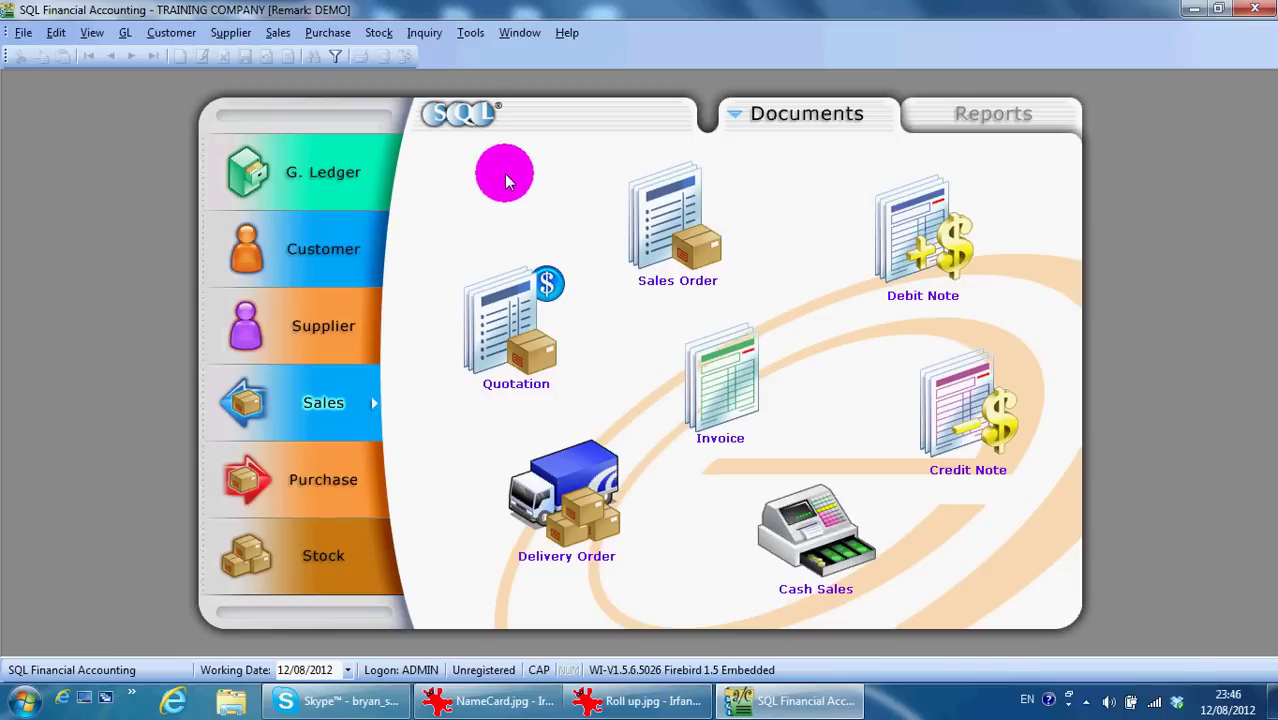
{"action": "left_click", "coordinate": [478, 33]}
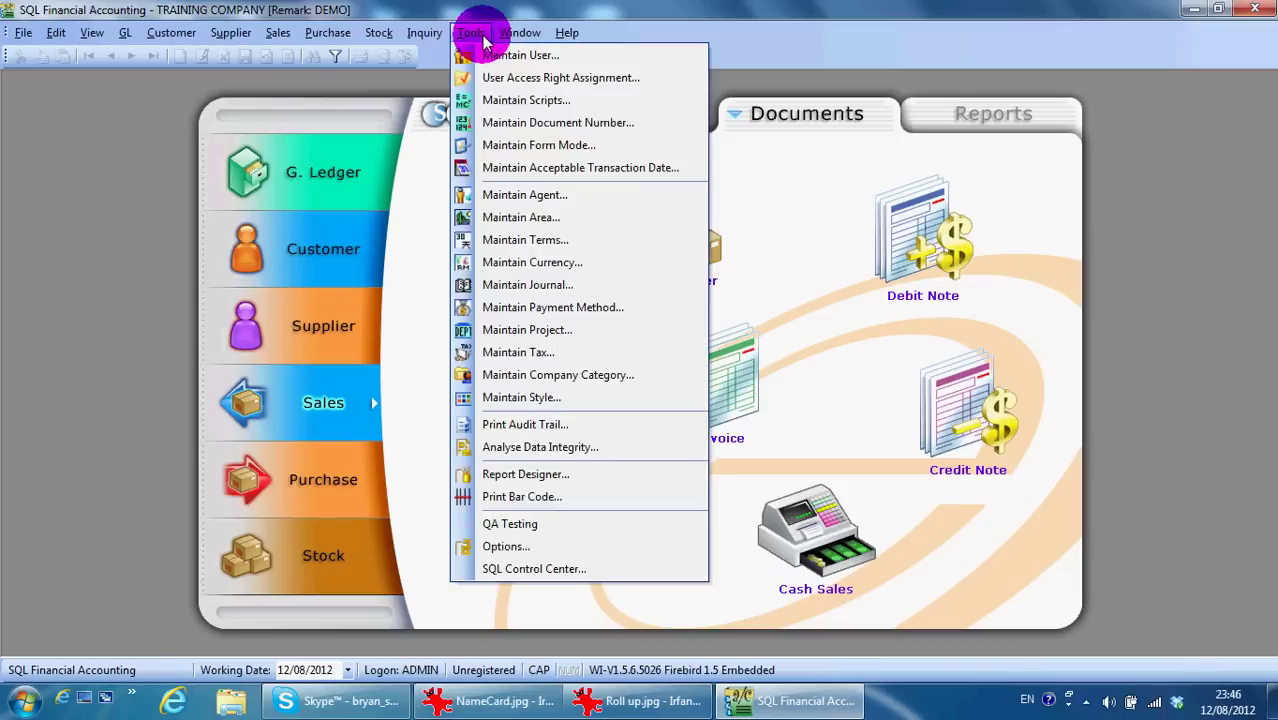
{"action": "left_click", "coordinate": [560, 340]}
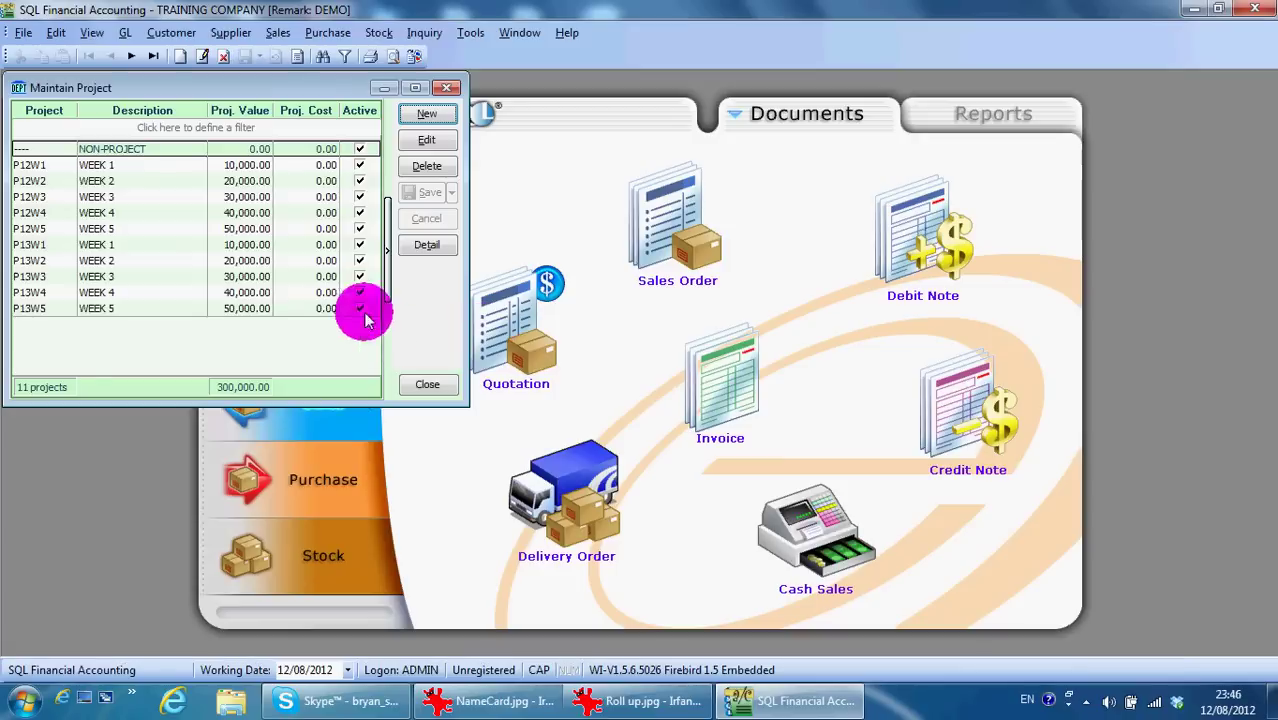
{"action": "left_click", "coordinate": [447, 88]}
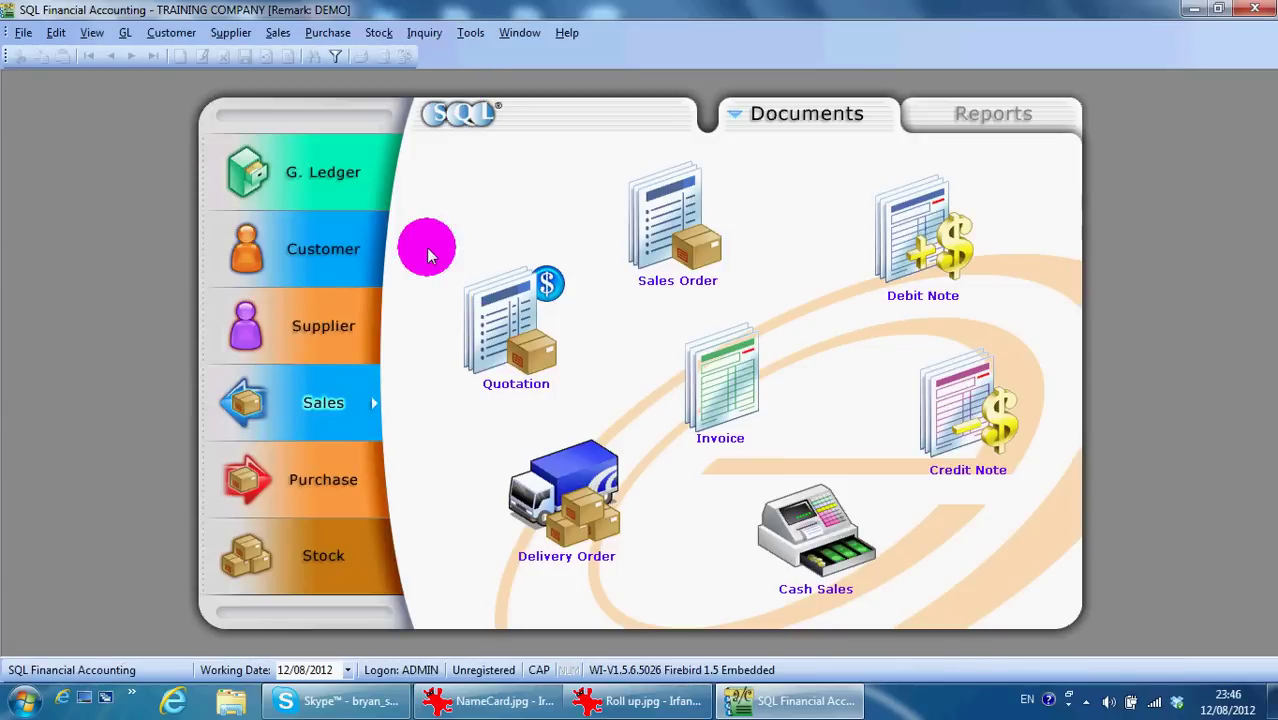
- Open invoice IV-00010, insert a Project column between Tax and Qty via Field Chooser, then close it
{"action": "left_click", "coordinate": [697, 370]}
{"action": "double_click", "coordinate": [408, 265]}
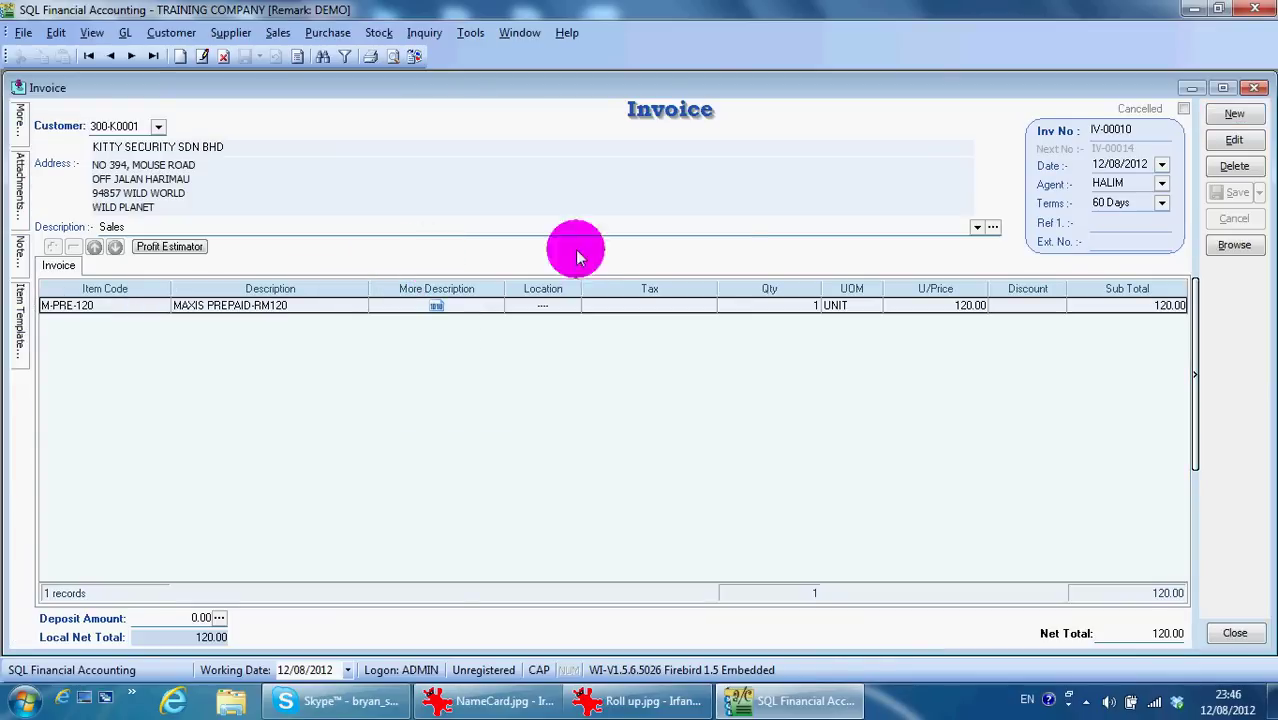
{"action": "right_click", "coordinate": [752, 288]}
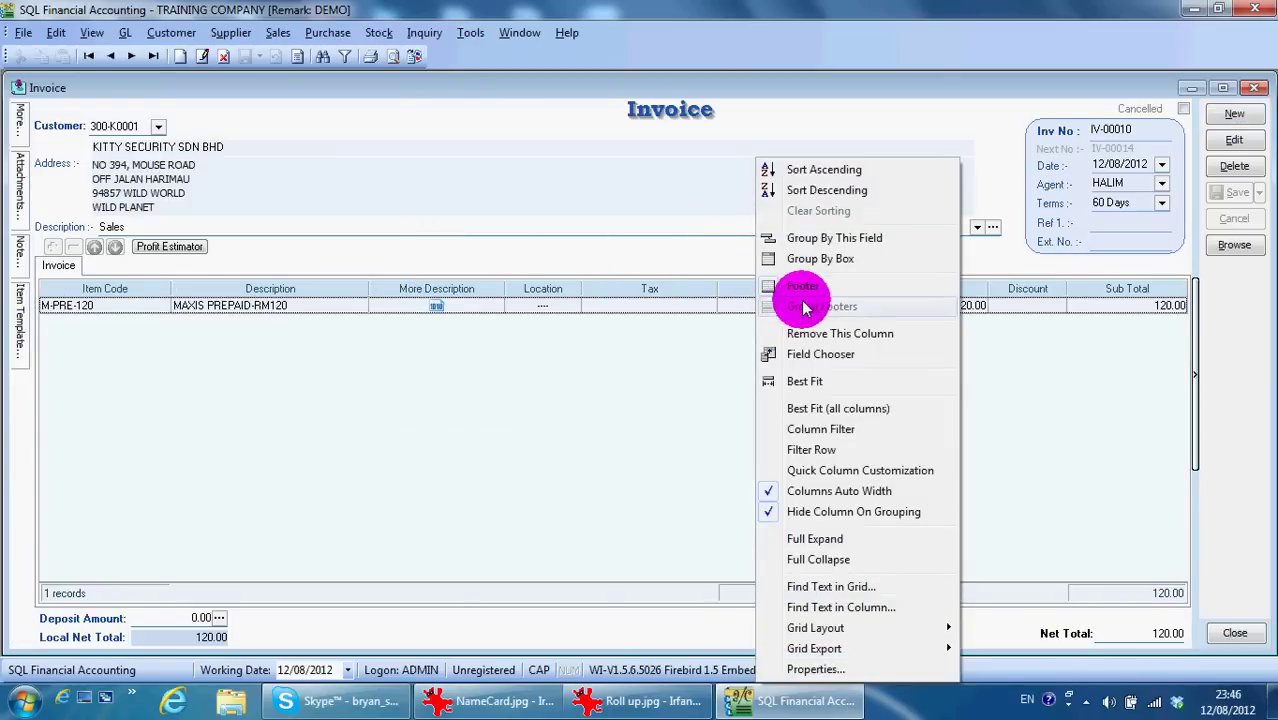
{"action": "left_click", "coordinate": [820, 354]}
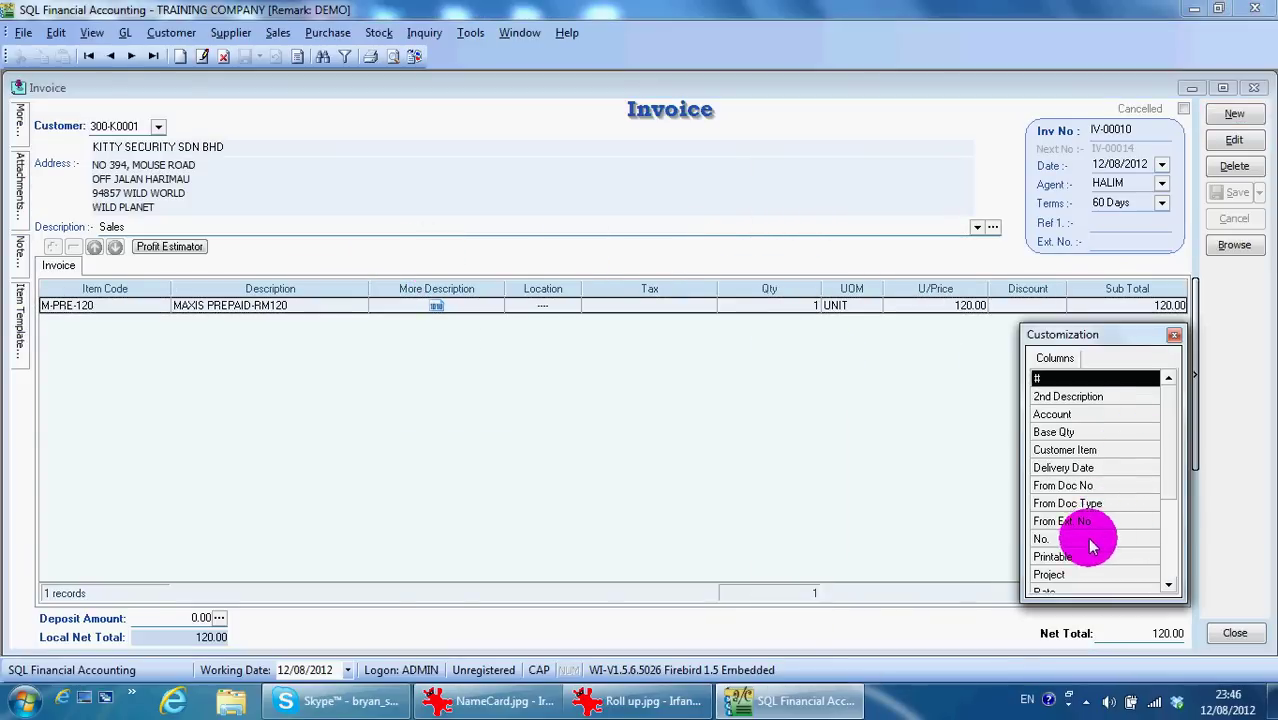
{"action": "left_click_drag", "start_coordinate": [1165, 457], "coordinate": [1168, 506]}
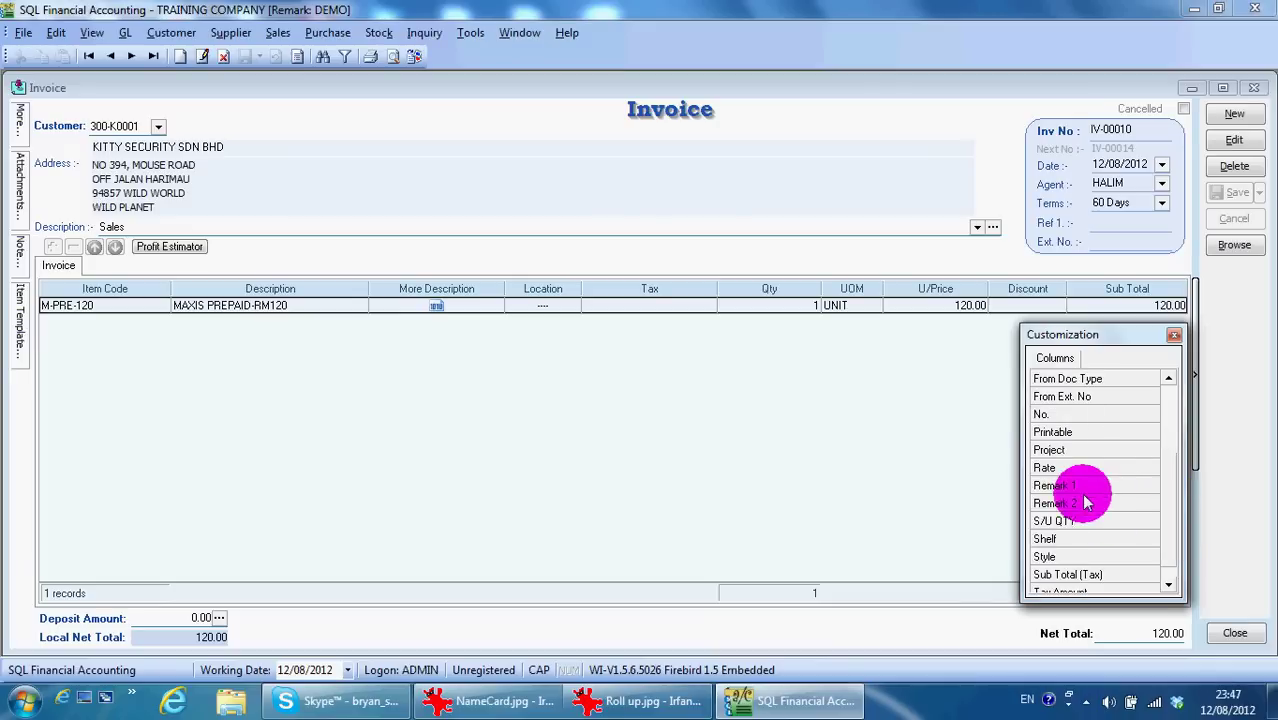
{"action": "left_click_drag", "start_coordinate": [1050, 450], "coordinate": [686, 290]}
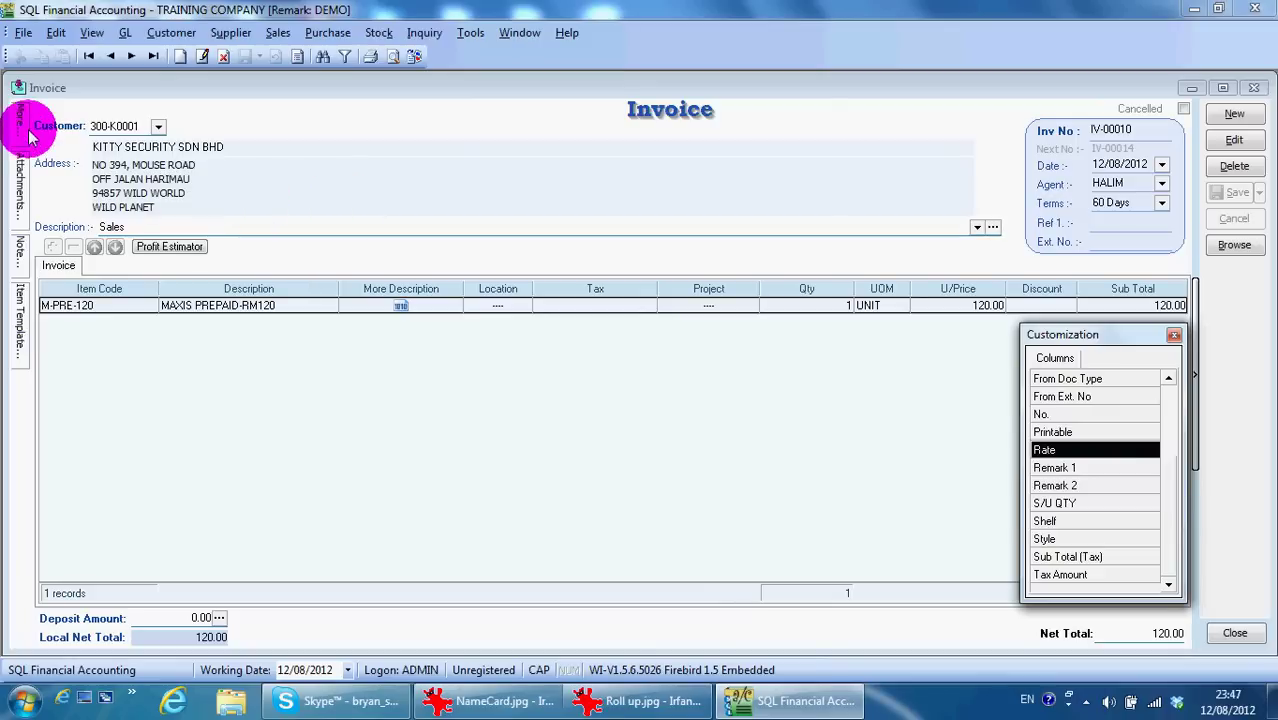
{"action": "left_click", "coordinate": [1174, 335]}
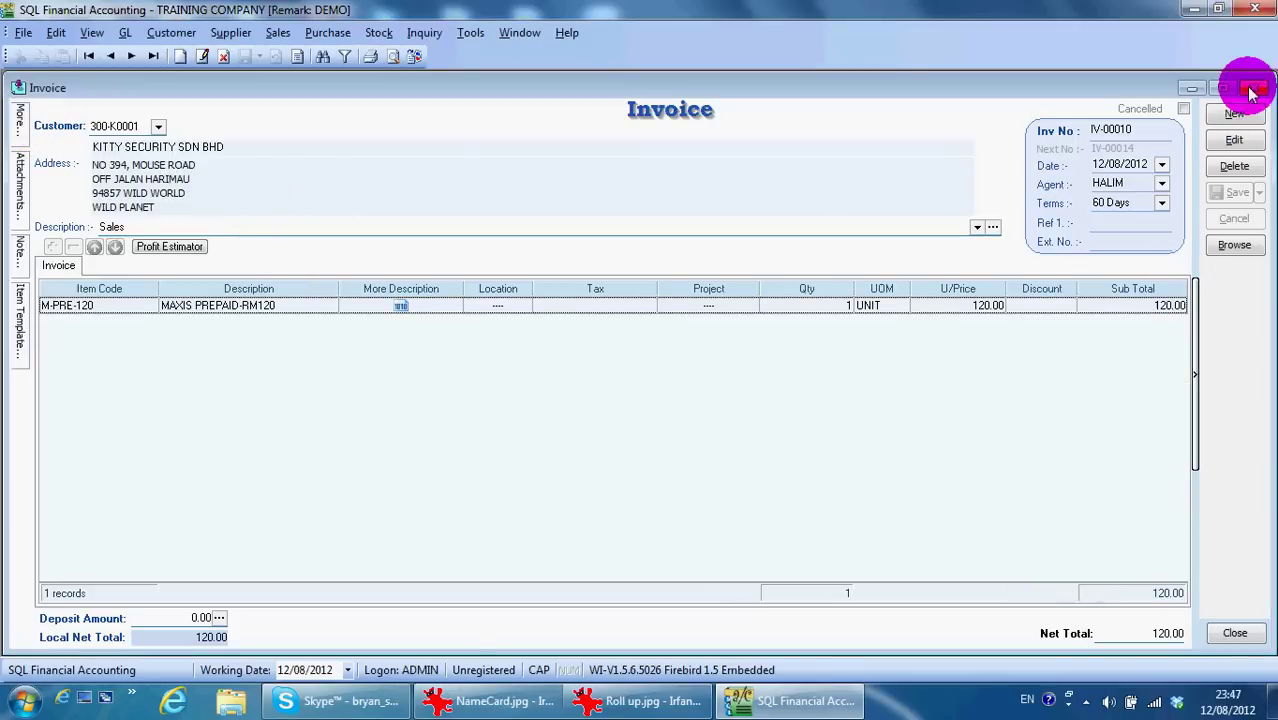
{"action": "left_click", "coordinate": [1253, 90]}
{"action": "left_click", "coordinate": [125, 33]}
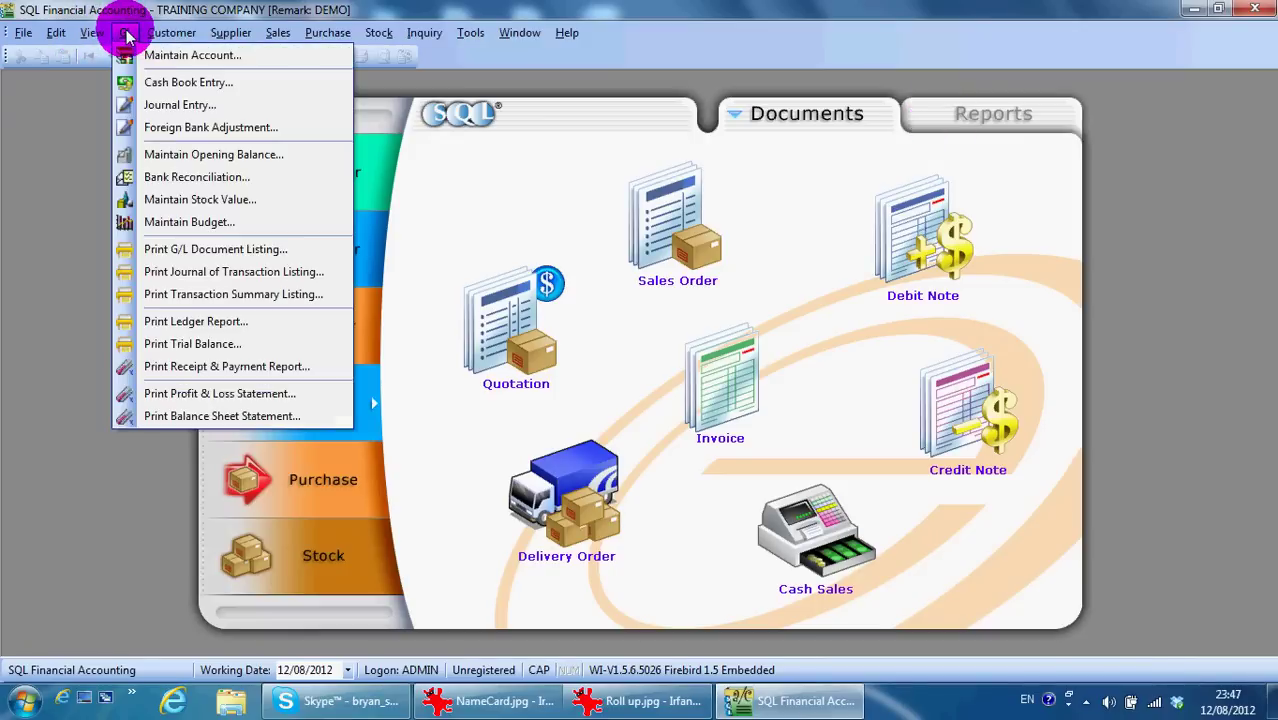
{"action": "left_click", "coordinate": [192, 396]}
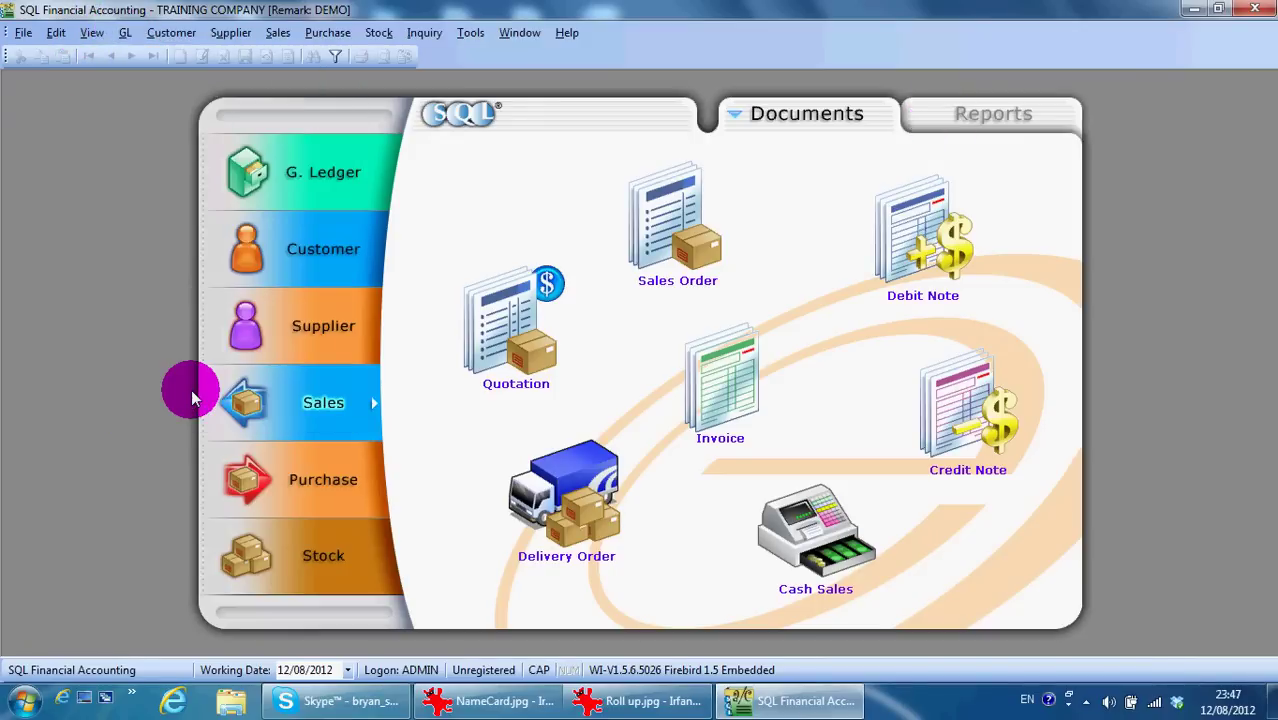
{"action": "scroll", "coordinate": [365, 204], "scroll_direction": "down", "scroll_amount": 1}
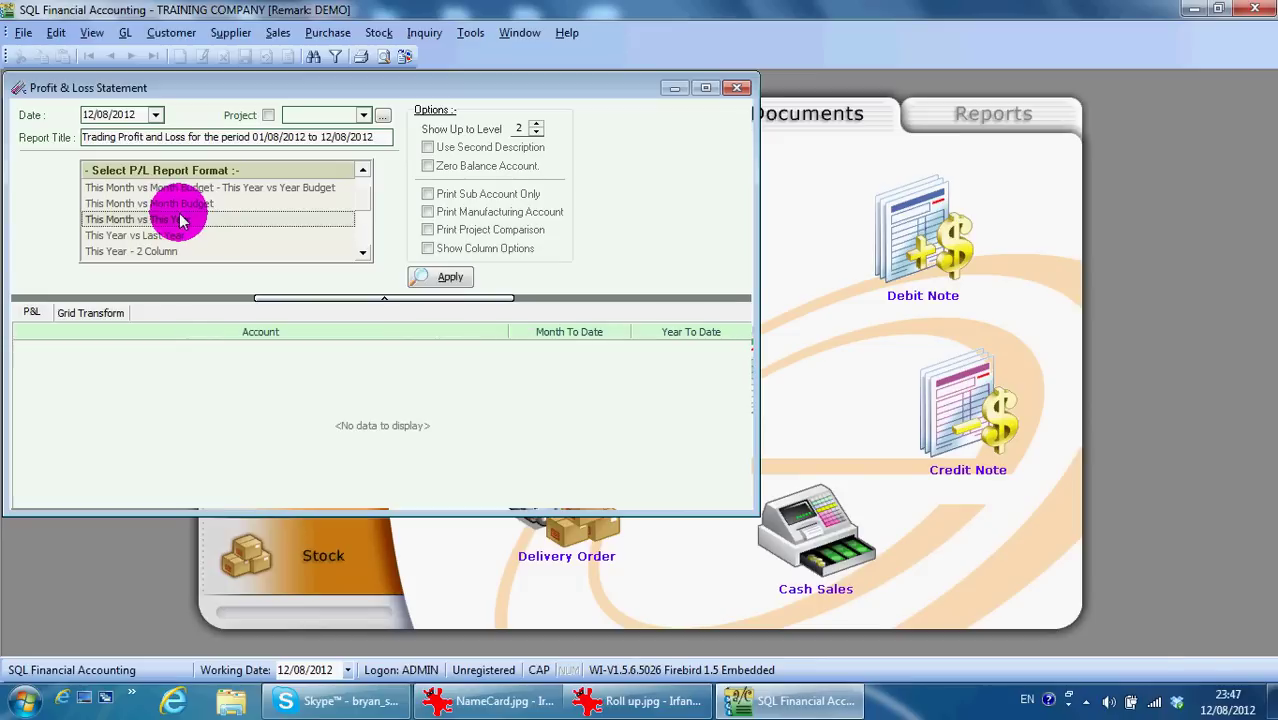
{"action": "scroll", "coordinate": [180, 220], "scroll_direction": "down", "scroll_amount": 1}
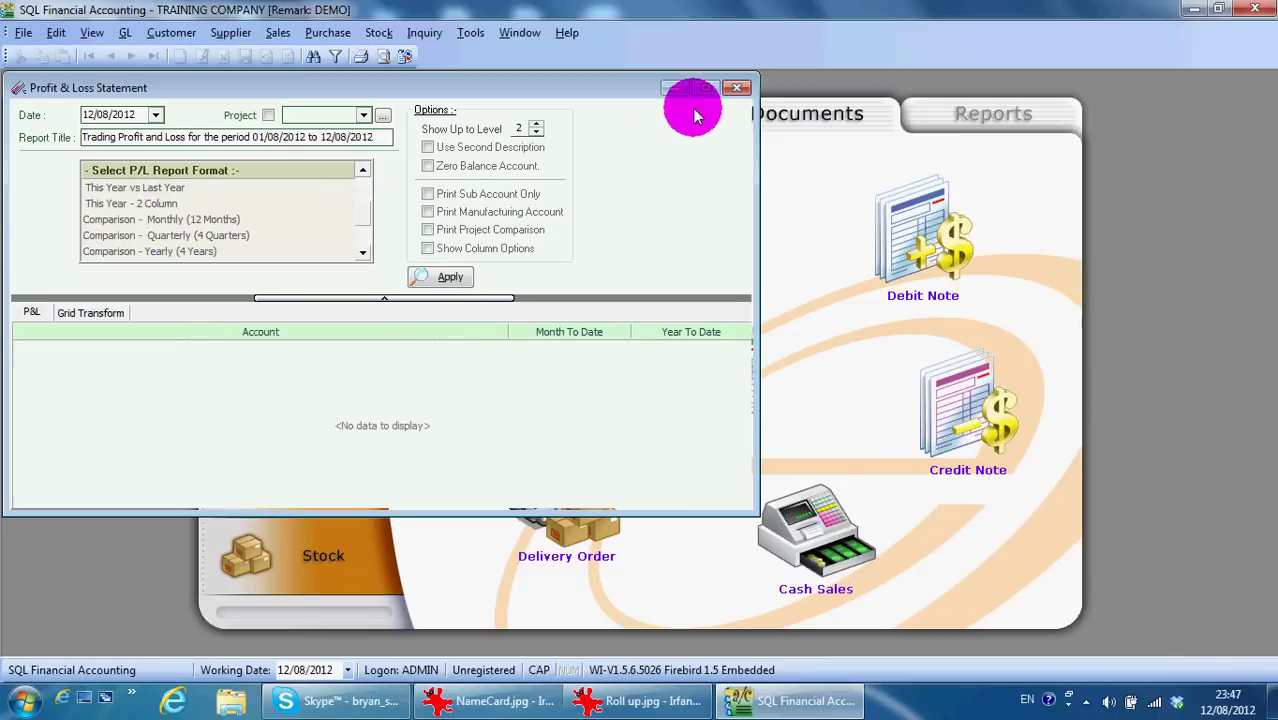
{"action": "left_click", "coordinate": [737, 90]}
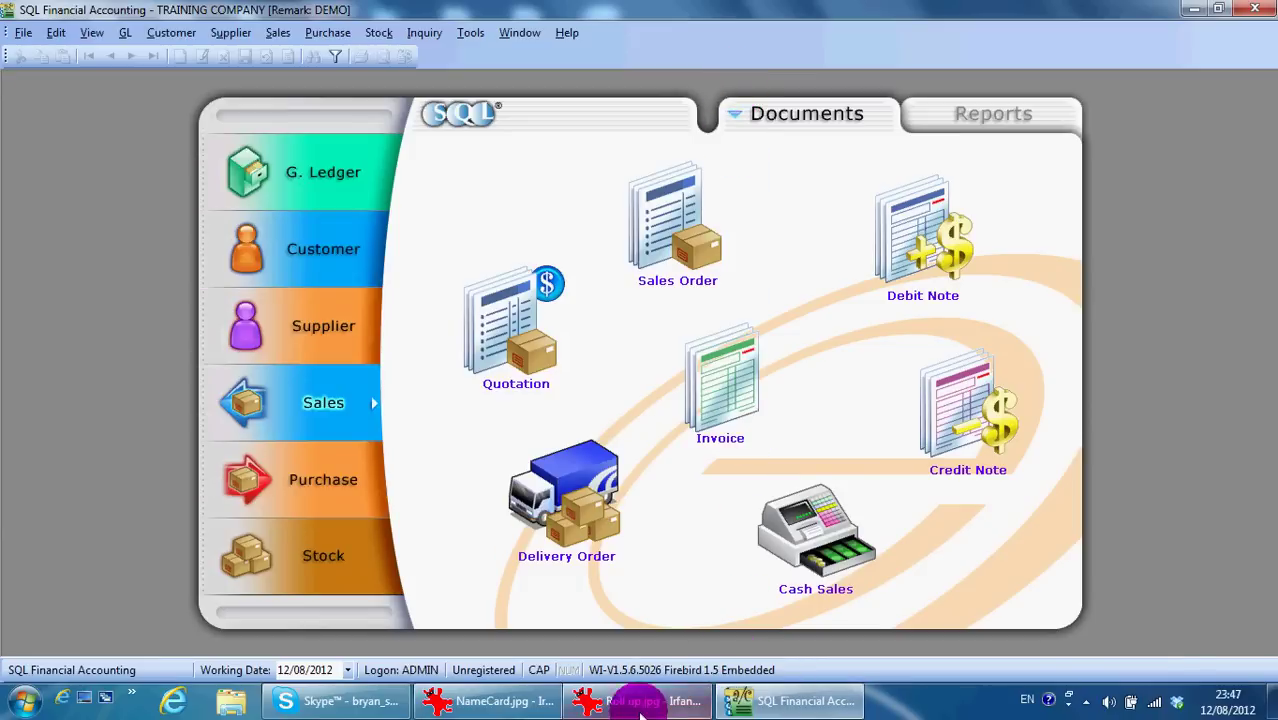
{"action": "left_click", "coordinate": [520, 700]}
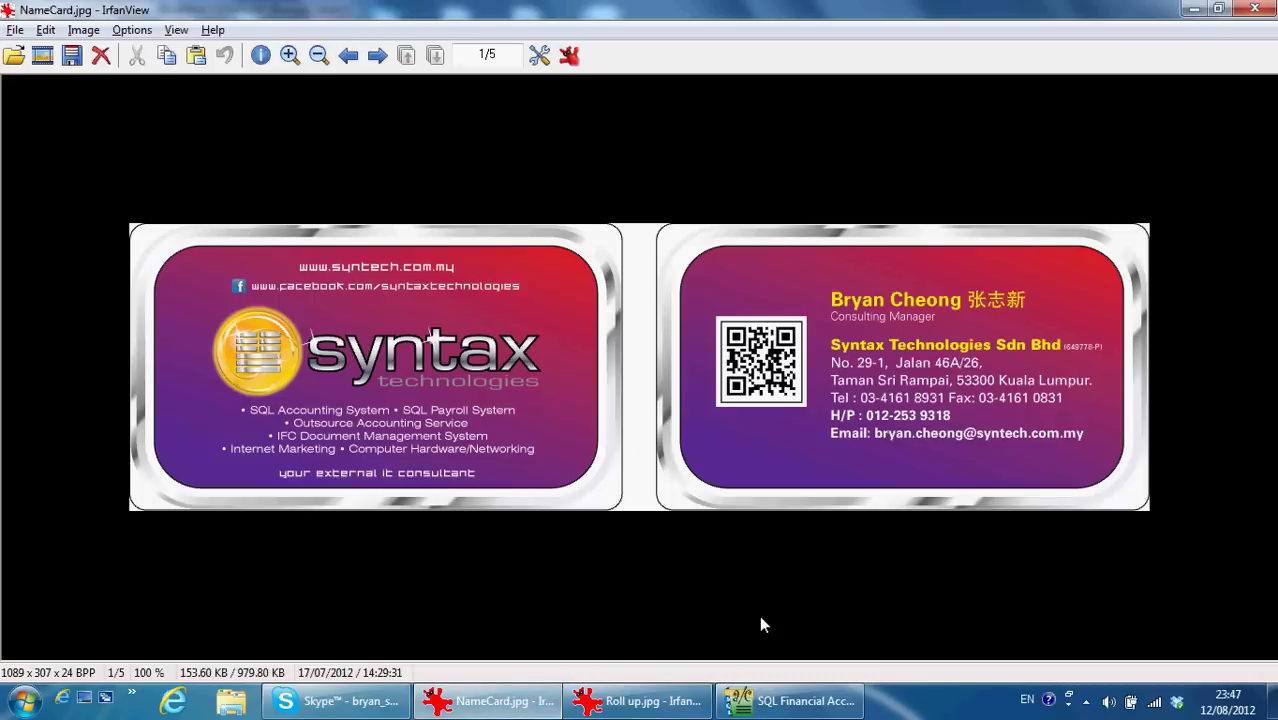
{"action": "left_click", "coordinate": [658, 702]}
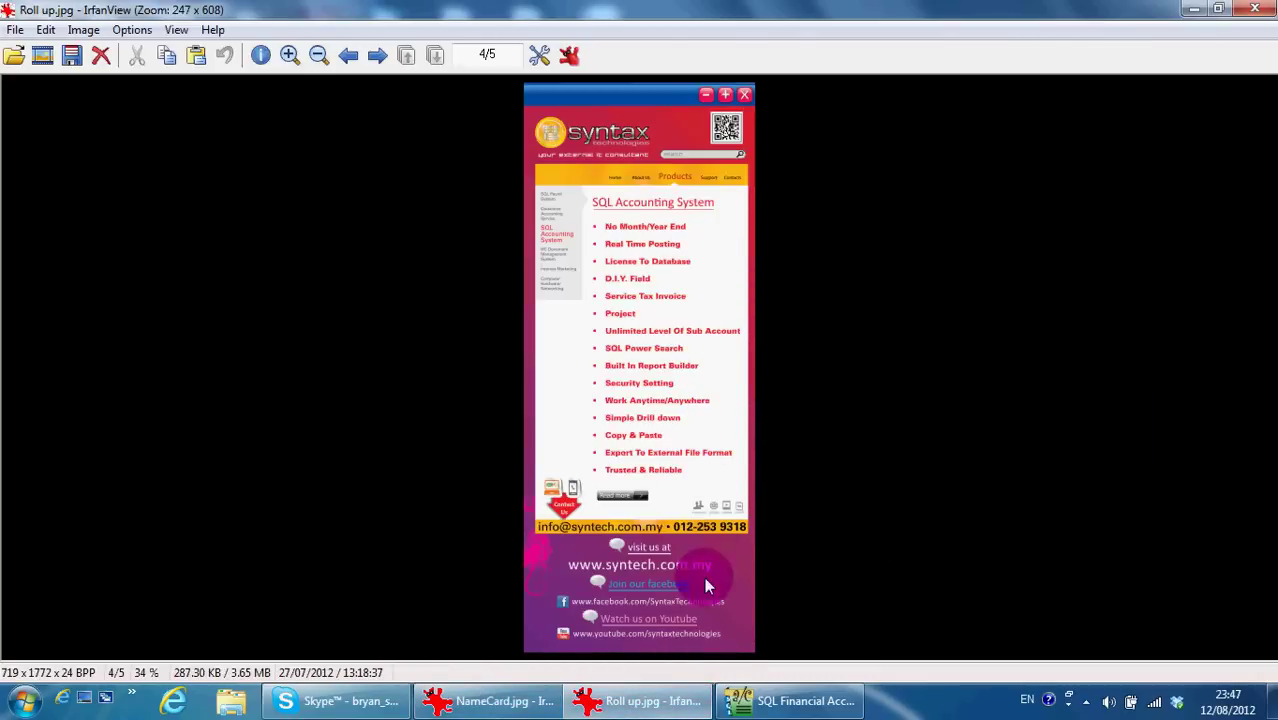
{"action": "left_click", "coordinate": [750, 701]}
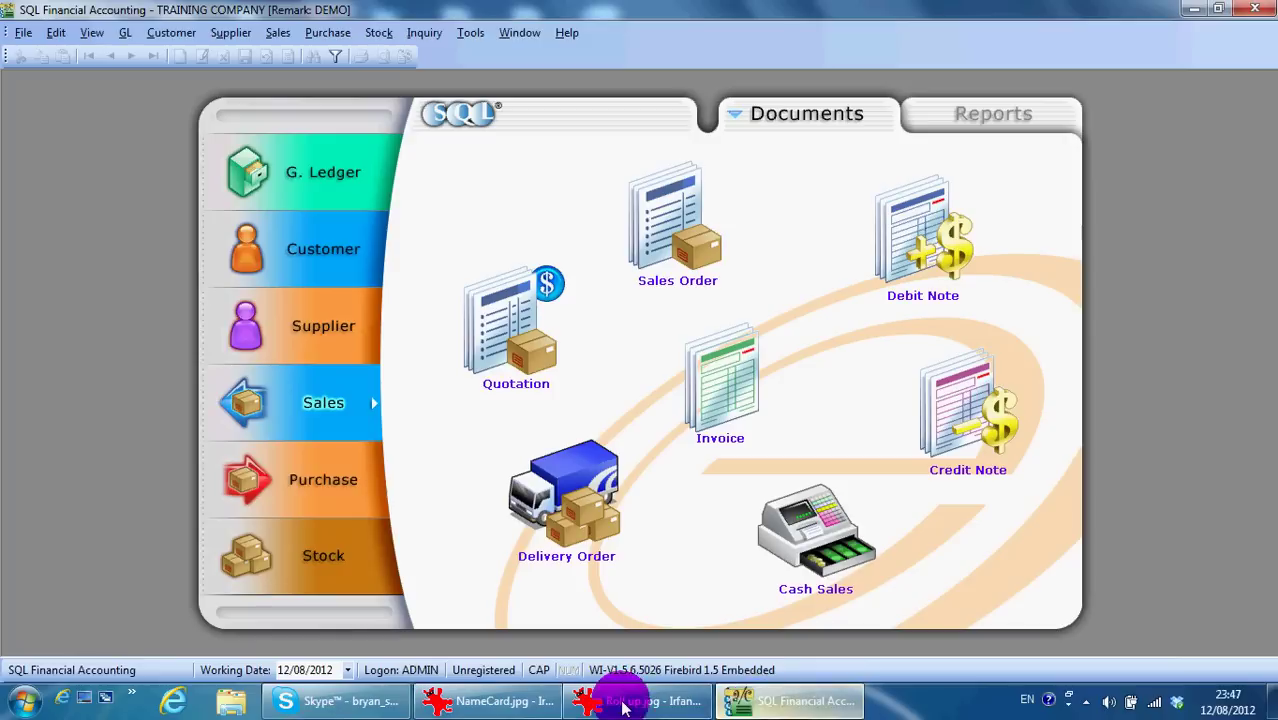
- Open the chart of accounts through GL > Maintain Account
{"action": "left_click", "coordinate": [22, 34]}
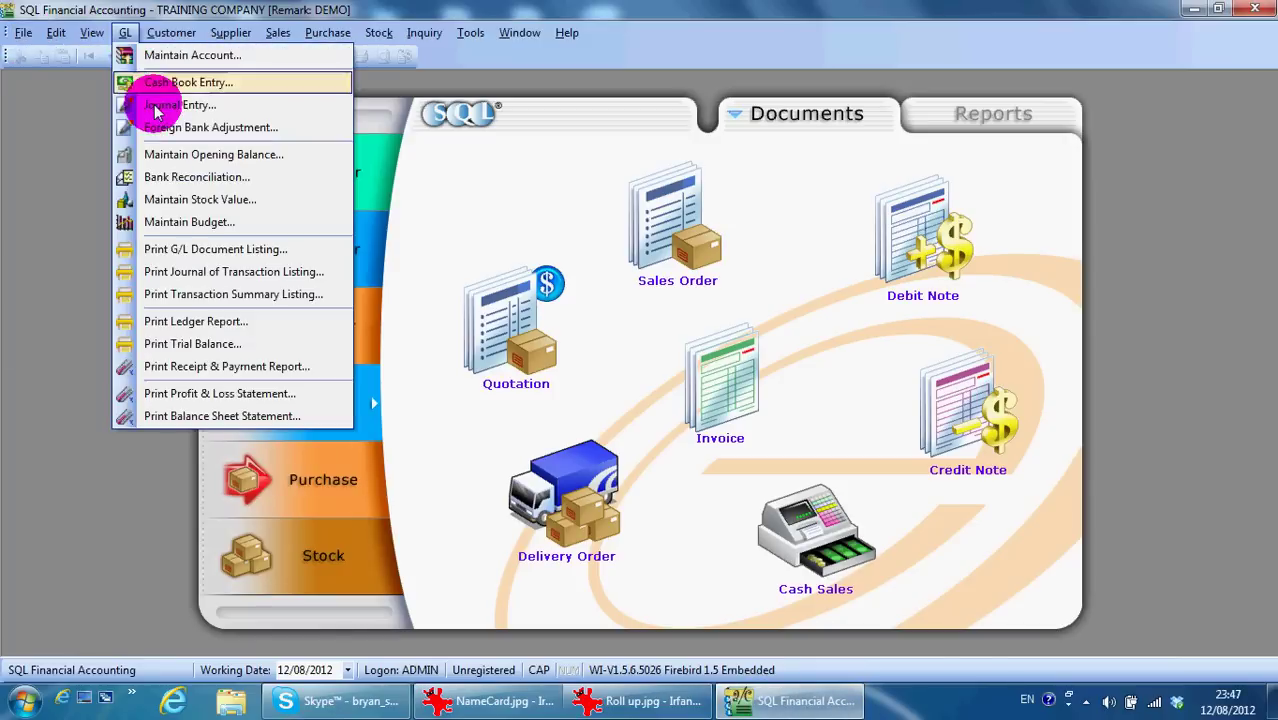
{"action": "left_click", "coordinate": [195, 56]}
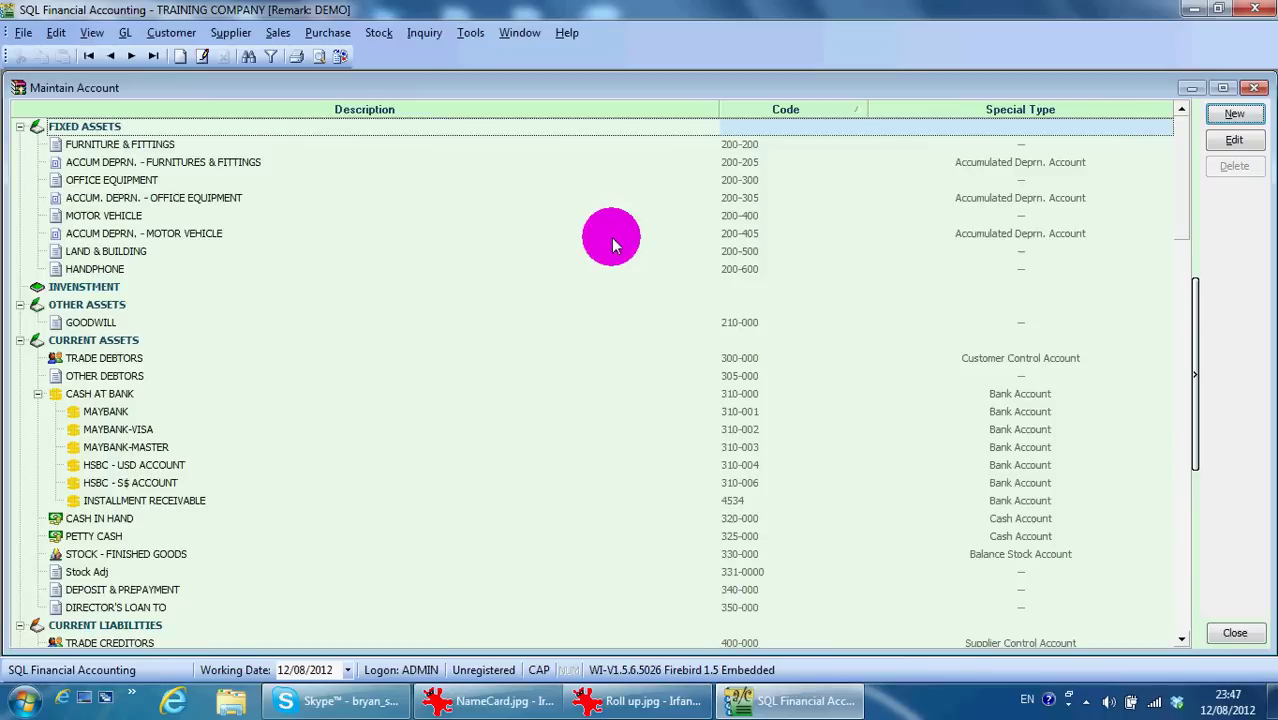
{"action": "left_click", "coordinate": [130, 377]}
- Scroll to Expenses and select PETROL with its sub-accounts petrol-alan and petrol-shell
{"action": "scroll", "coordinate": [135, 390], "scroll_direction": "down", "scroll_amount": 5}
{"action": "scroll", "coordinate": [120, 395], "scroll_direction": "down", "scroll_amount": 5}
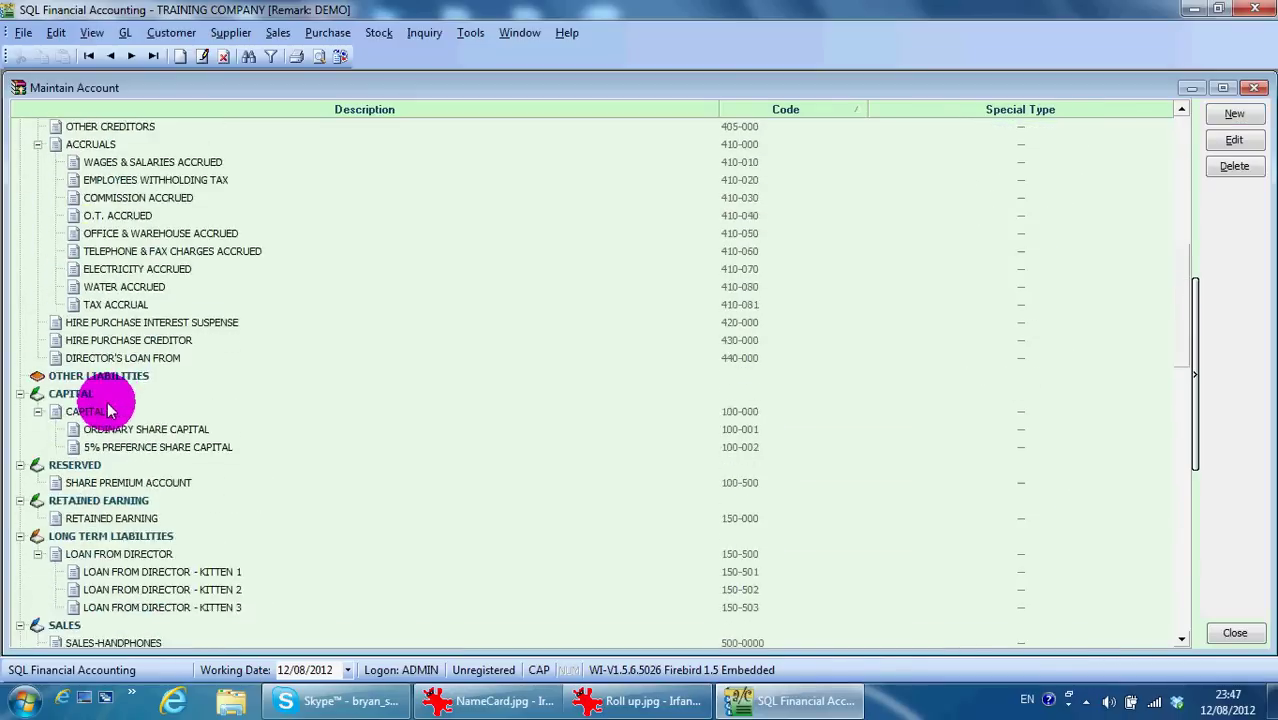
{"action": "scroll", "coordinate": [115, 398], "scroll_direction": "down", "scroll_amount": 5}
{"action": "scroll", "coordinate": [112, 402], "scroll_direction": "down", "scroll_amount": 5}
{"action": "scroll", "coordinate": [112, 402], "scroll_direction": "down", "scroll_amount": 5}
{"action": "scroll", "coordinate": [105, 420], "scroll_direction": "down", "scroll_amount": 2}
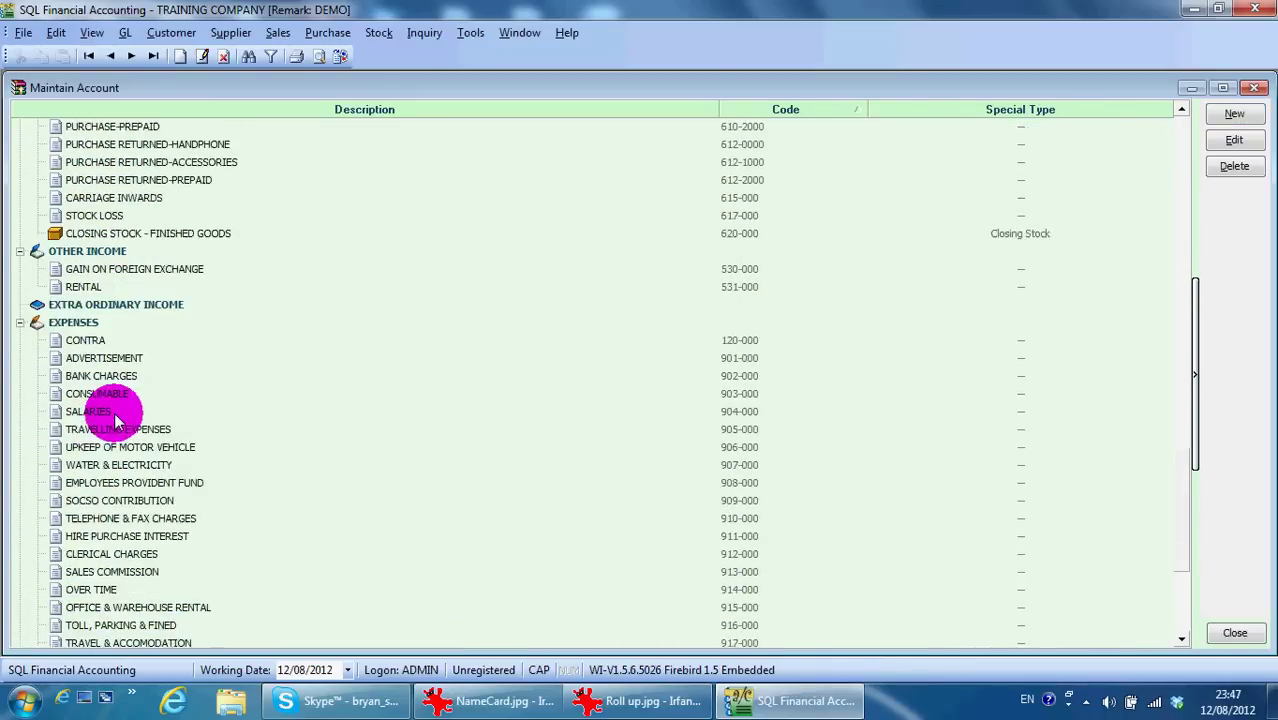
{"action": "scroll", "coordinate": [100, 440], "scroll_direction": "down", "scroll_amount": 5}
{"action": "left_click", "coordinate": [85, 413]}
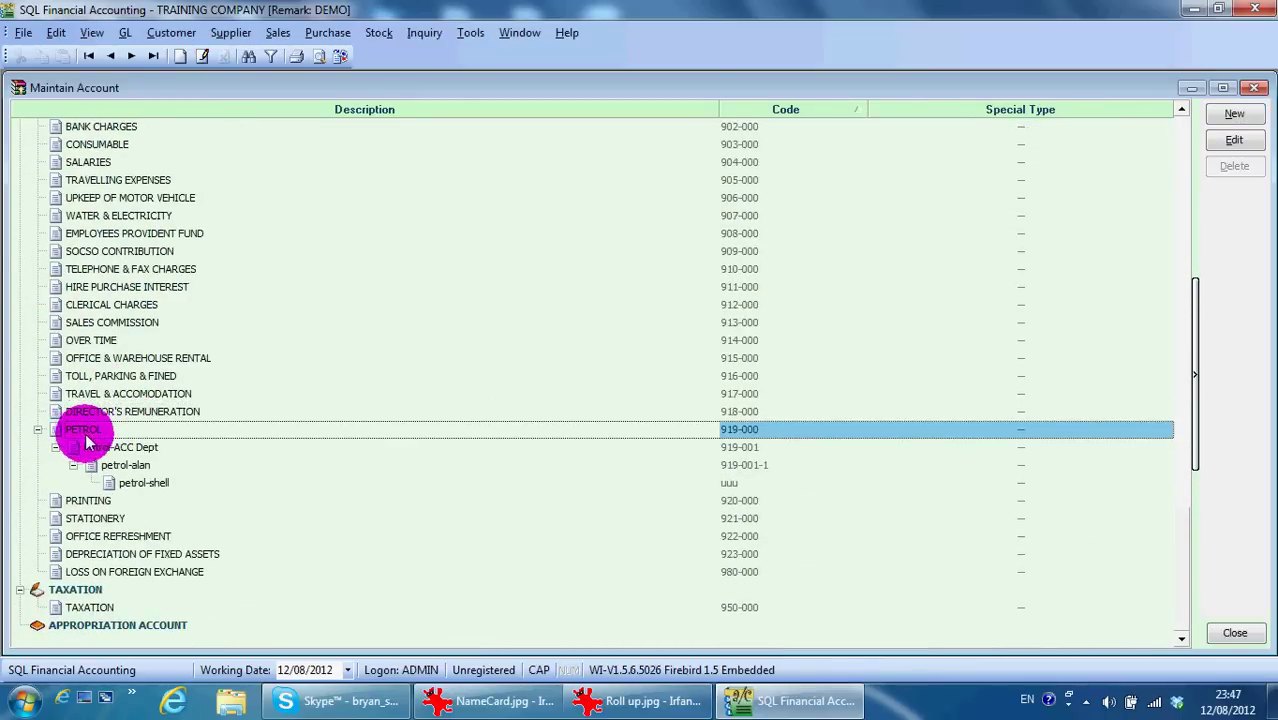
{"action": "left_click", "coordinate": [100, 447]}
{"action": "left_click", "coordinate": [128, 483]}
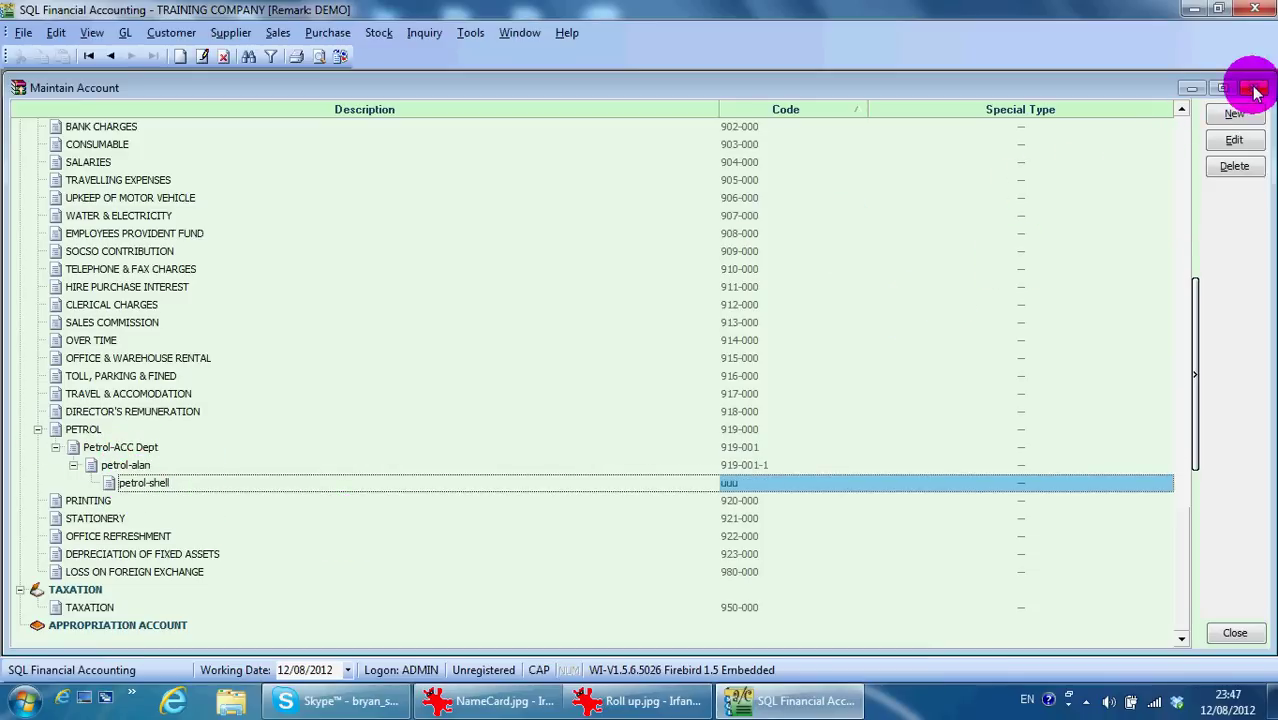
{"action": "left_click", "coordinate": [640, 701]}
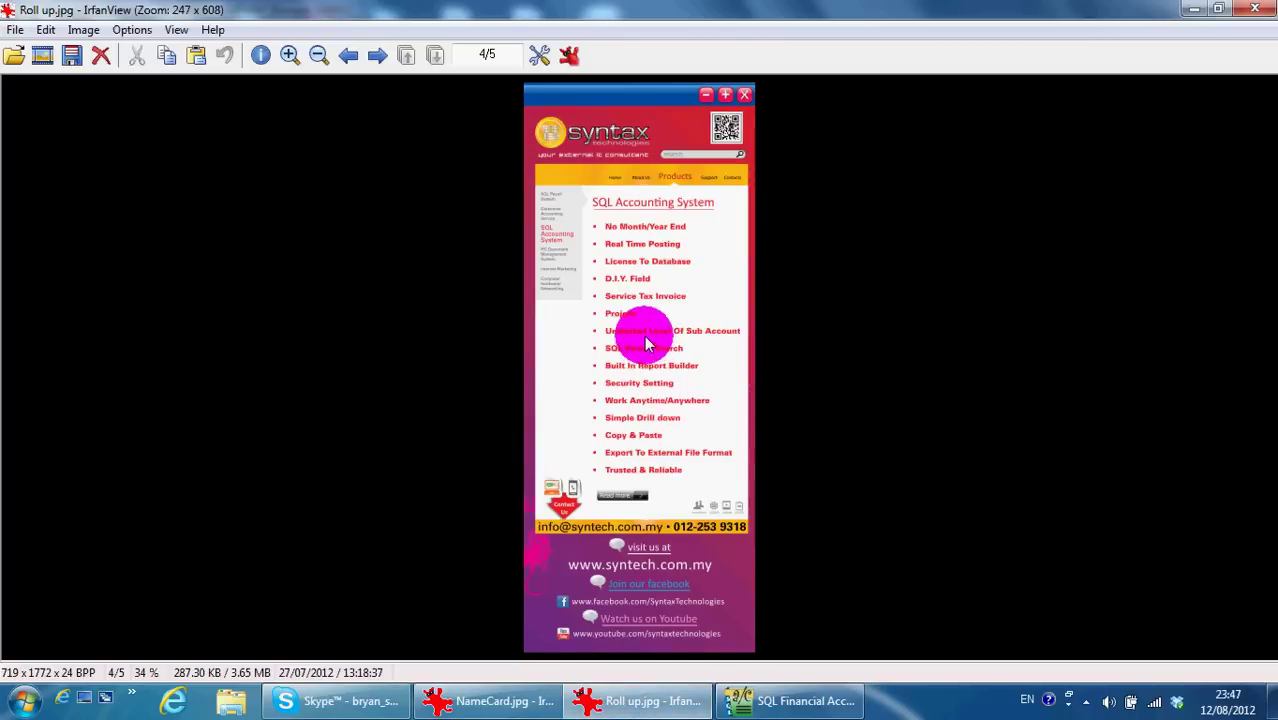
{"action": "left_click", "coordinate": [497, 700]}
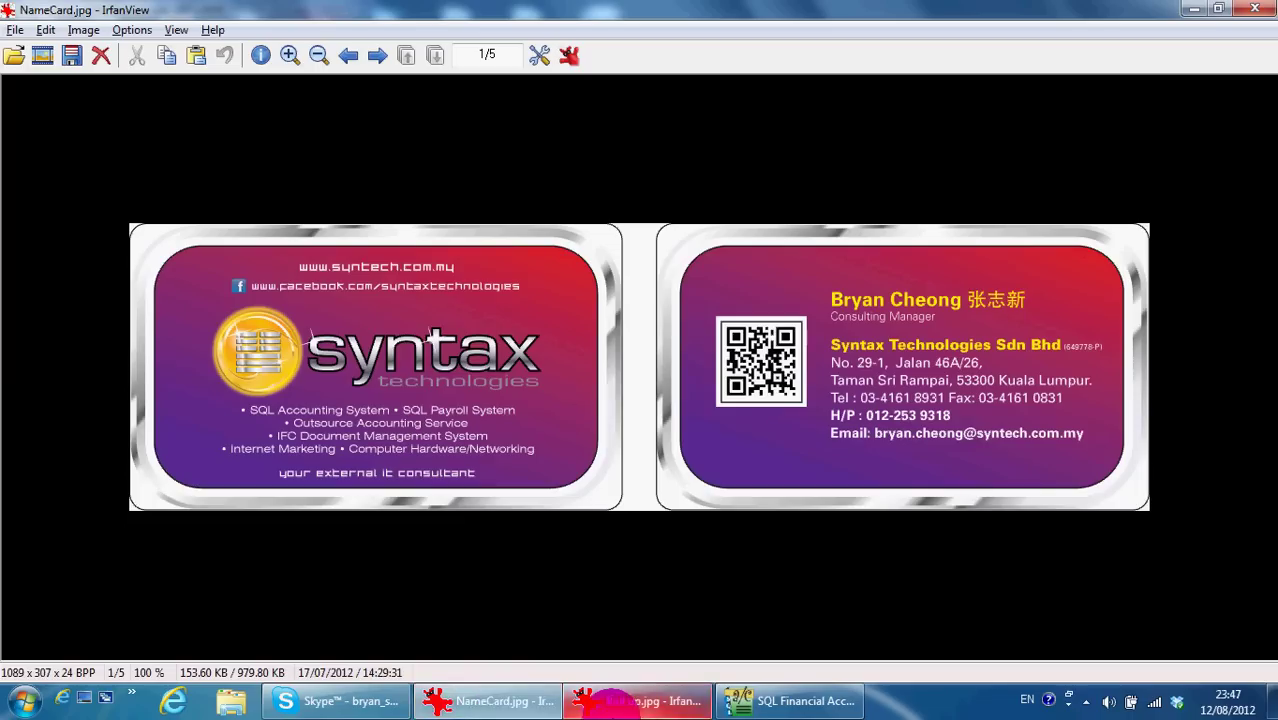
{"action": "left_click", "coordinate": [618, 700]}
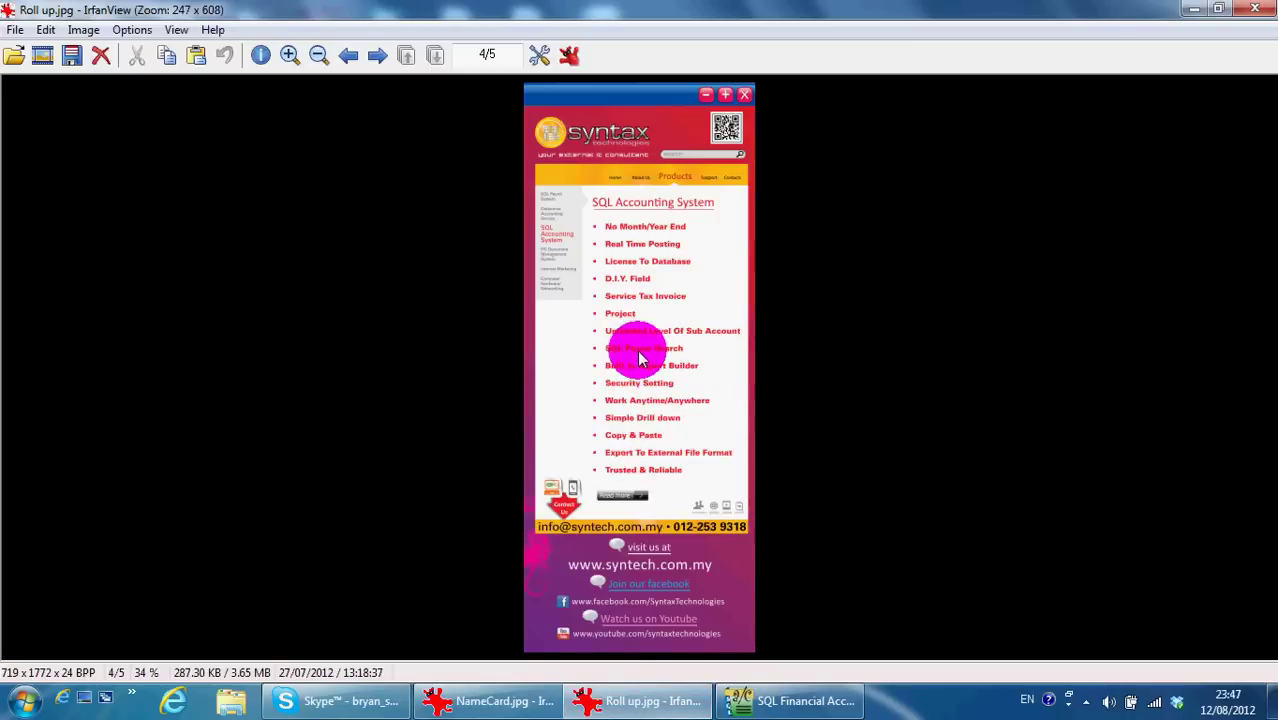
{"action": "left_click", "coordinate": [780, 700]}
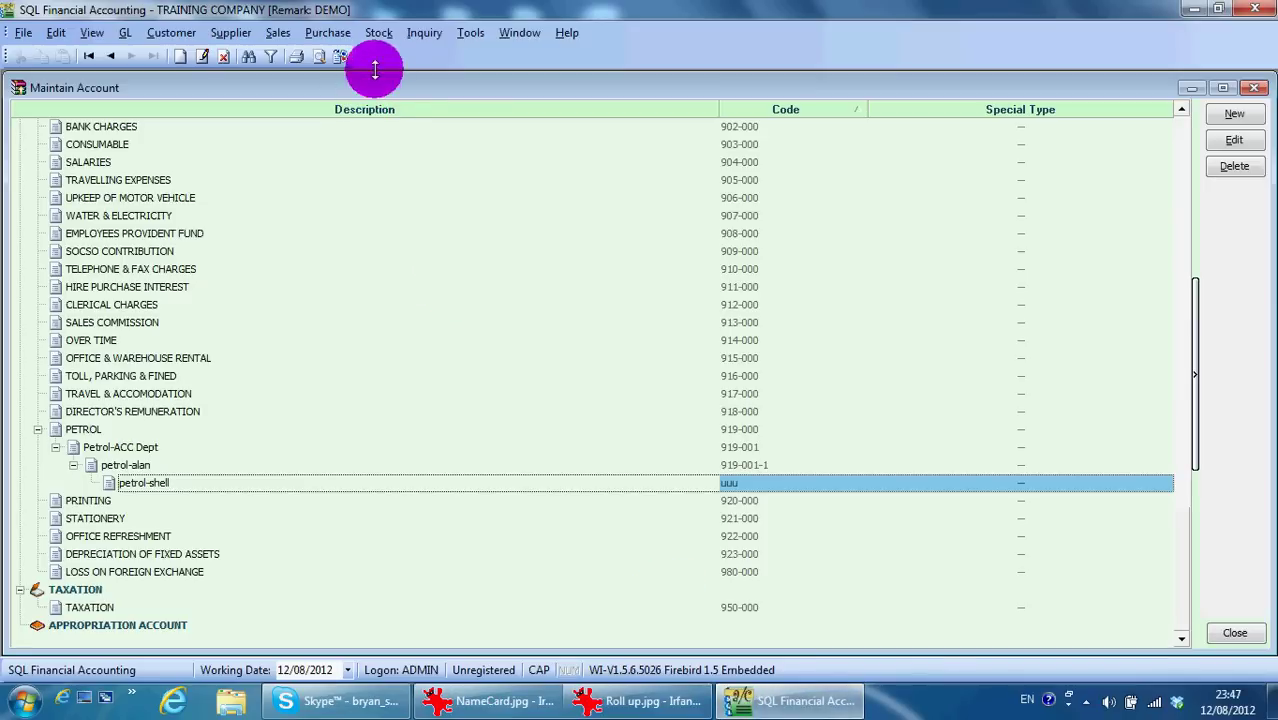
- Browse the Customer and GL modules in the SQL Power Search Engine, then close it
{"action": "left_click", "coordinate": [424, 32]}
{"action": "left_click", "coordinate": [454, 180]}
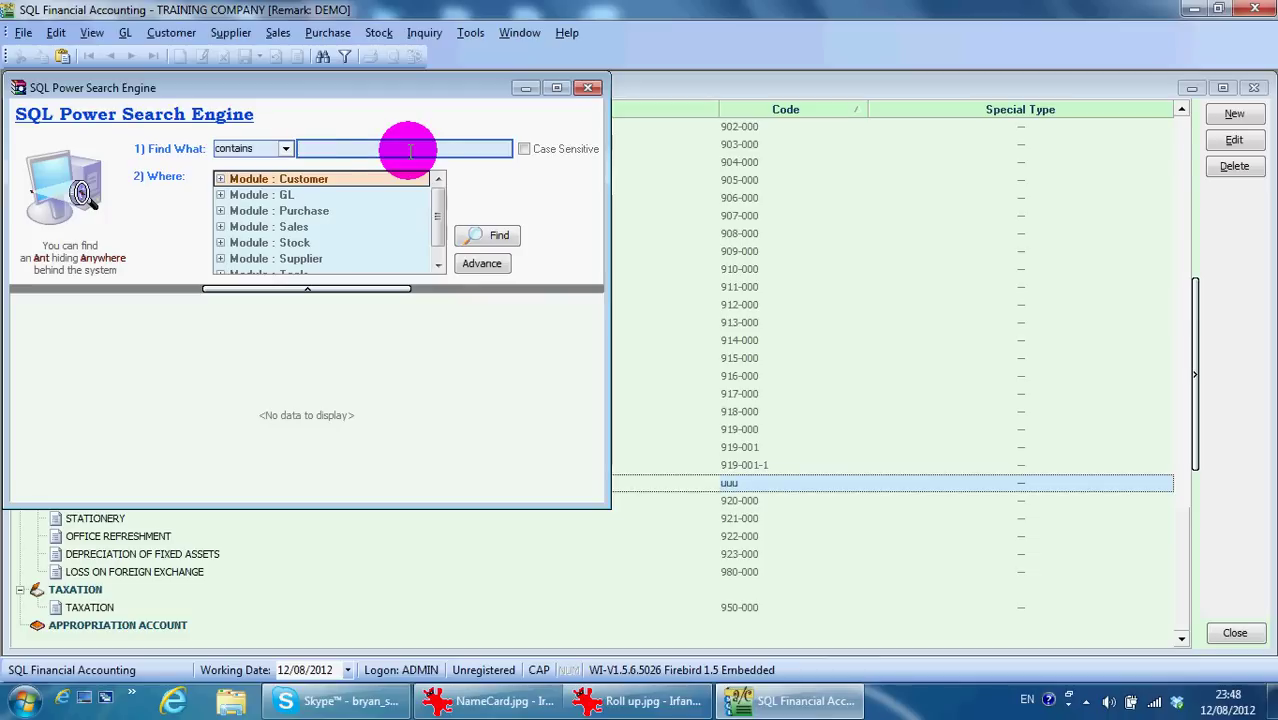
{"action": "left_click", "coordinate": [221, 181]}
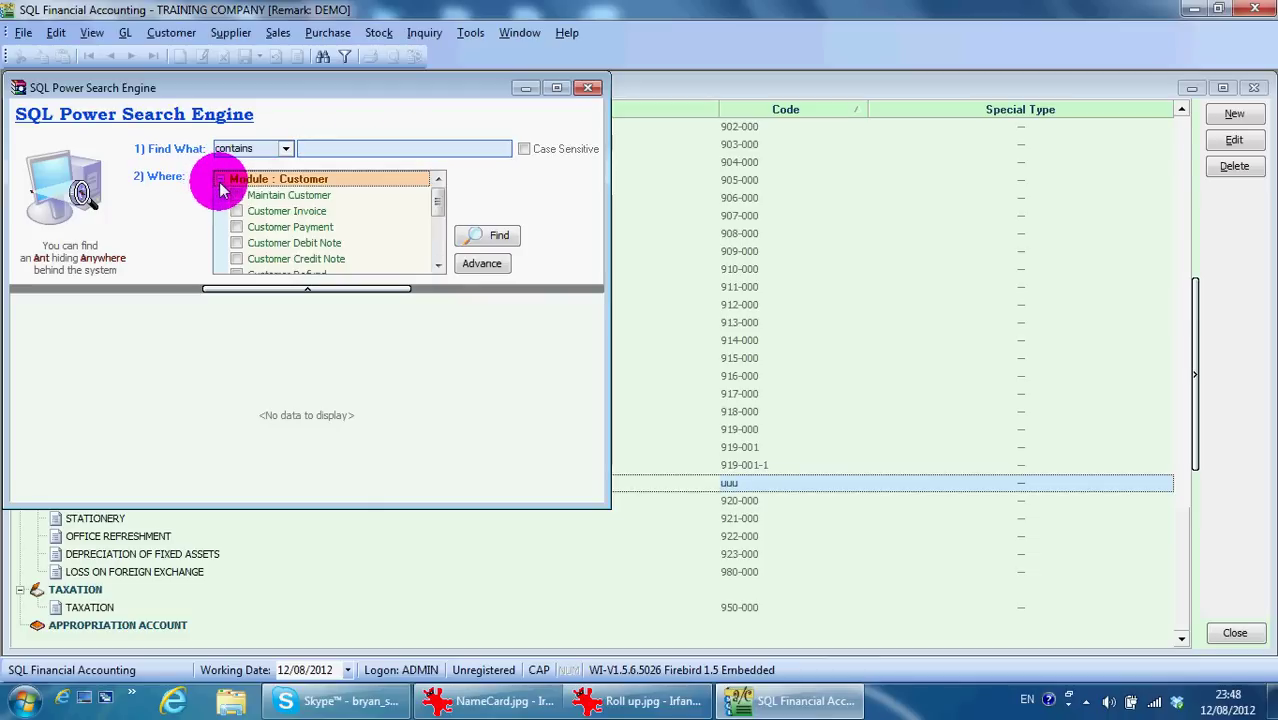
{"action": "left_click", "coordinate": [220, 196]}
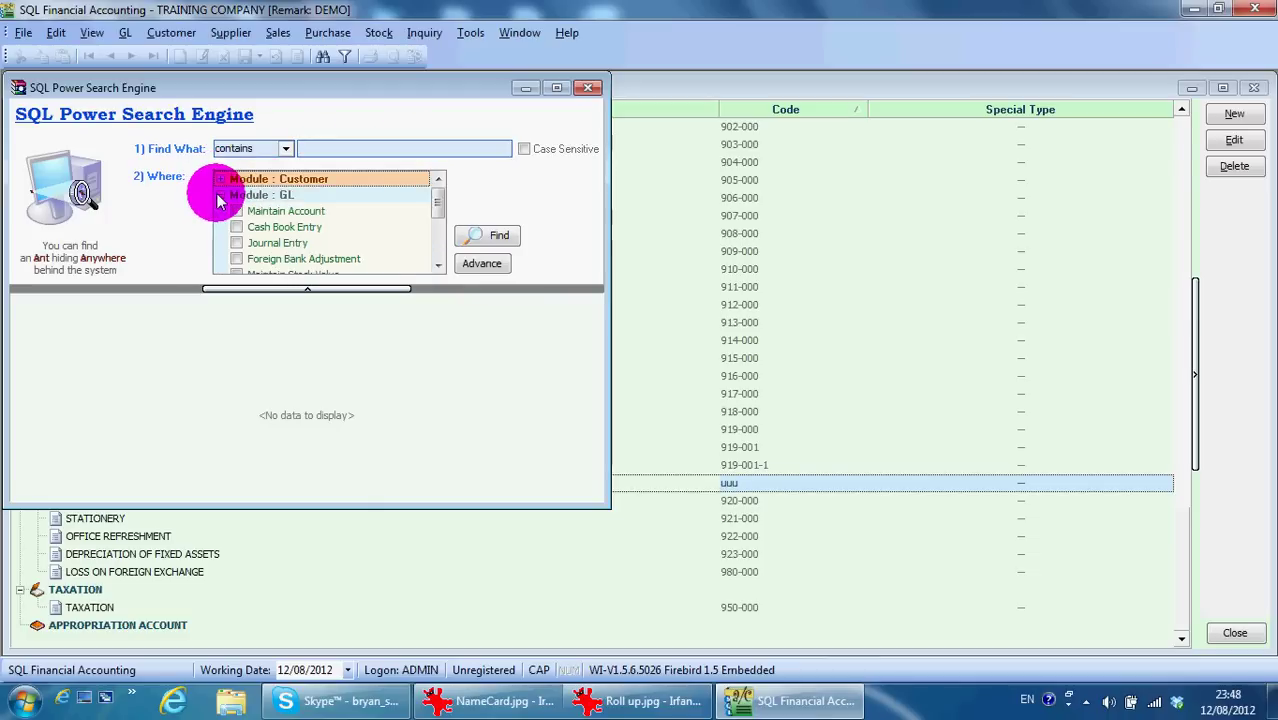
{"action": "left_click", "coordinate": [220, 196]}
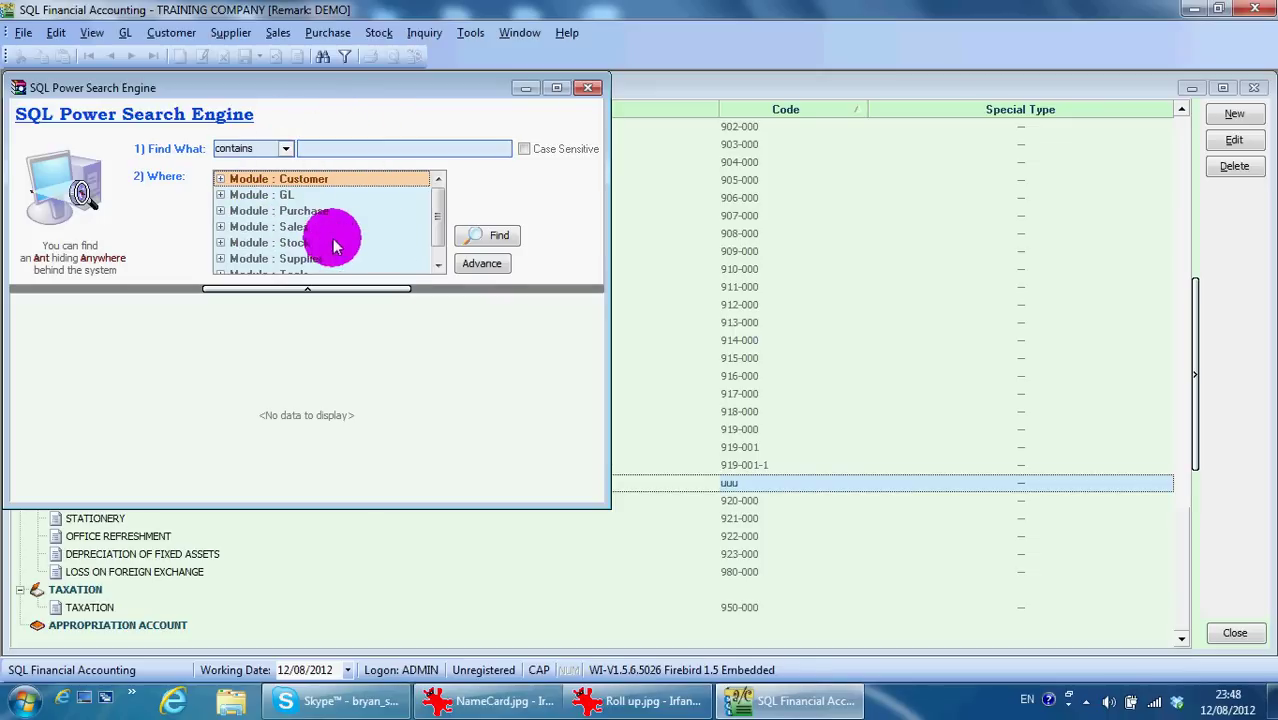
{"action": "left_click", "coordinate": [595, 90]}
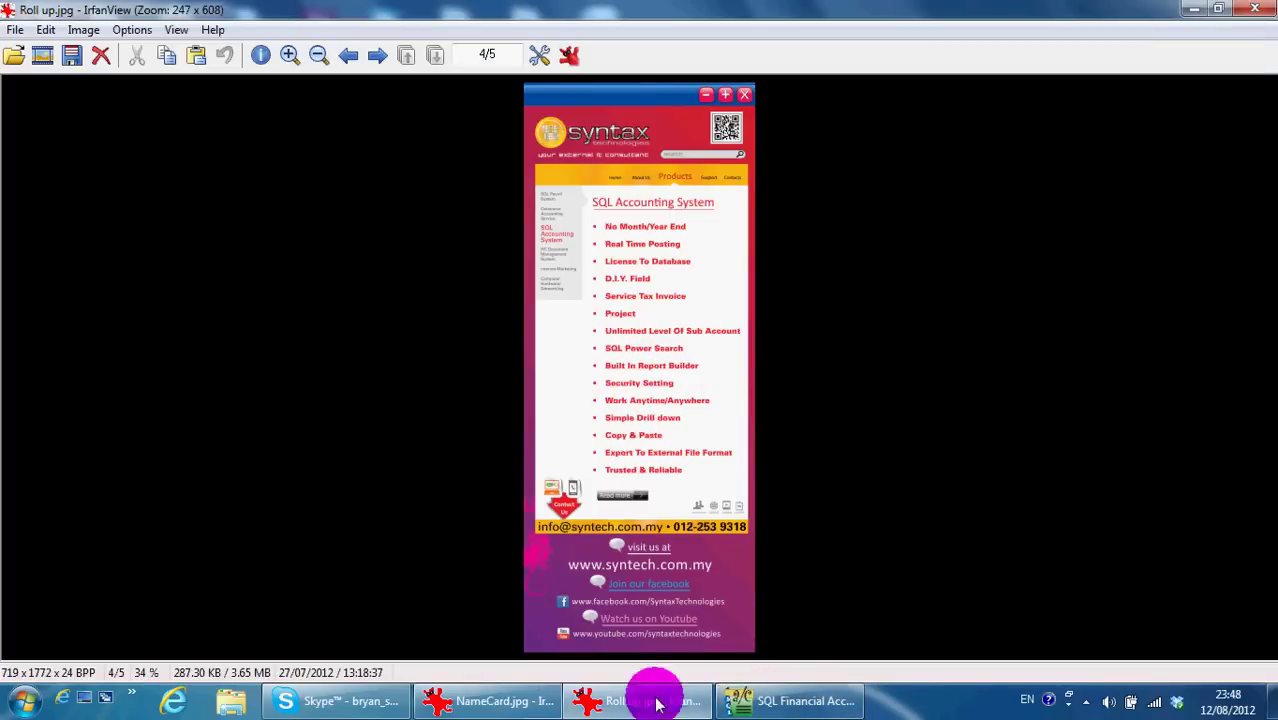
- Close the chart of accounts, open invoice IV-00012 and bring up its report formats
{"action": "left_click", "coordinate": [745, 700]}
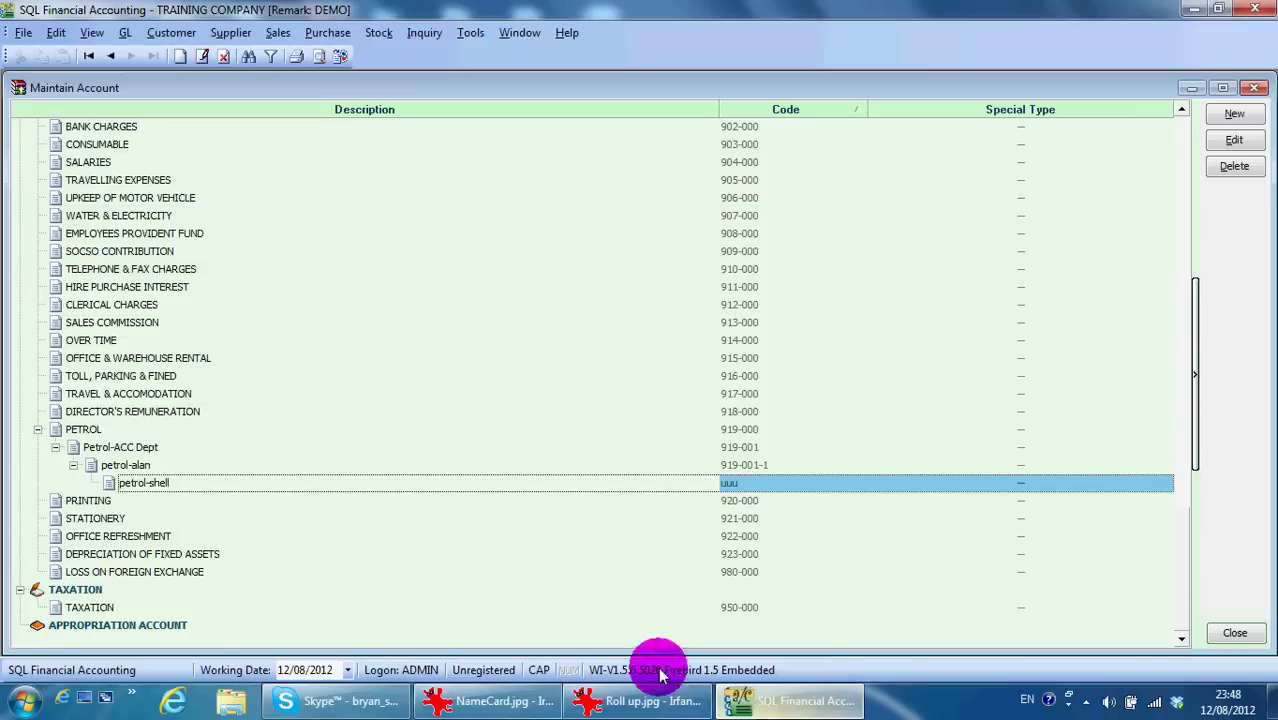
{"action": "left_click", "coordinate": [1256, 90]}
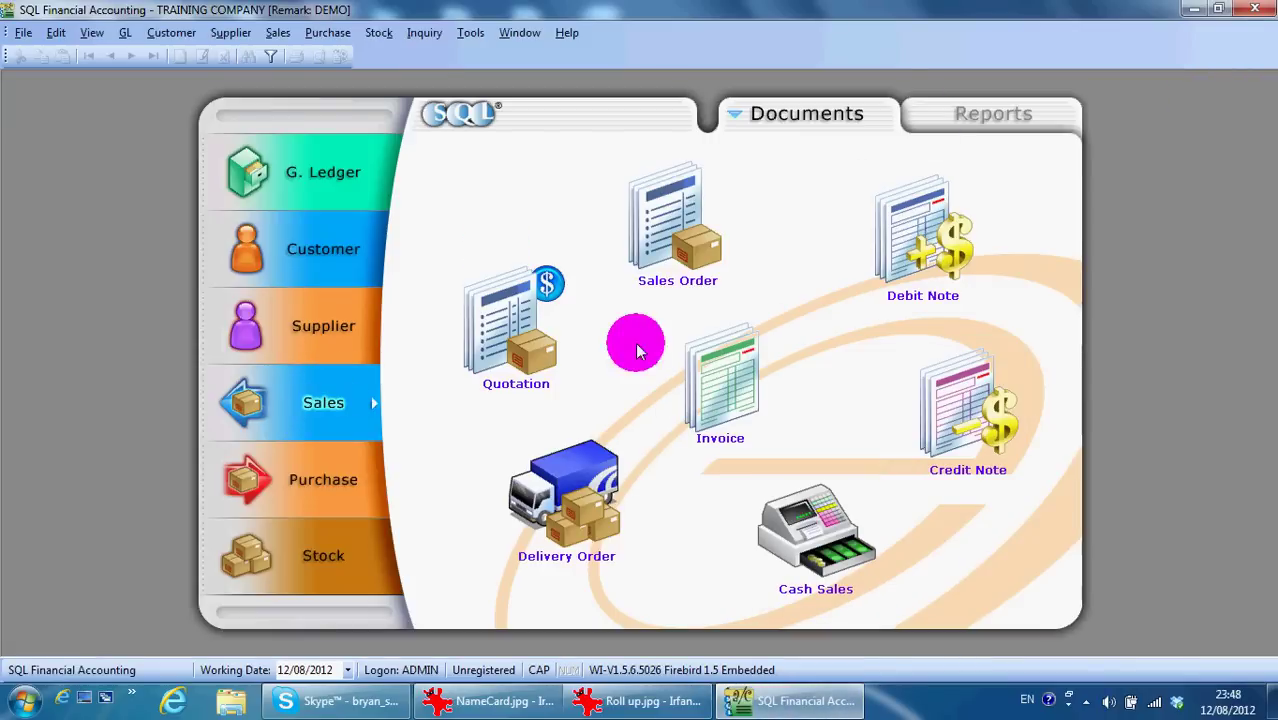
{"action": "left_click", "coordinate": [712, 389]}
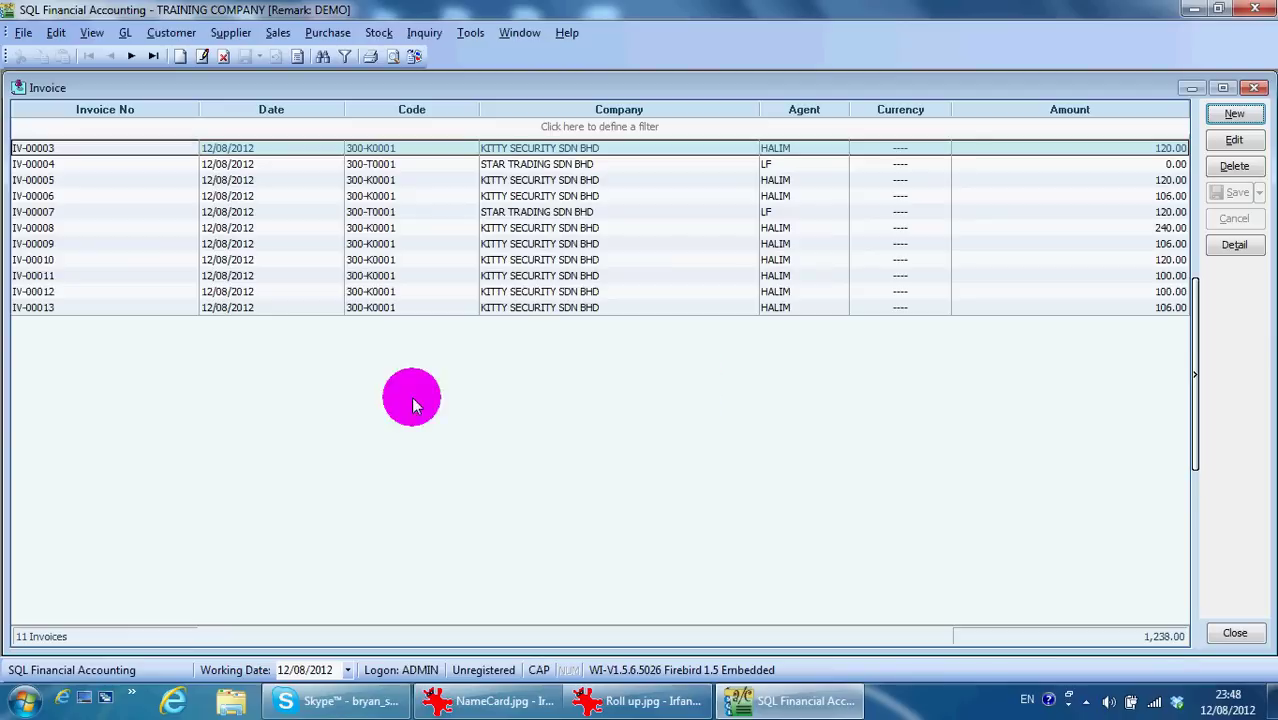
{"action": "double_click", "coordinate": [591, 296]}
{"action": "left_click", "coordinate": [392, 58]}
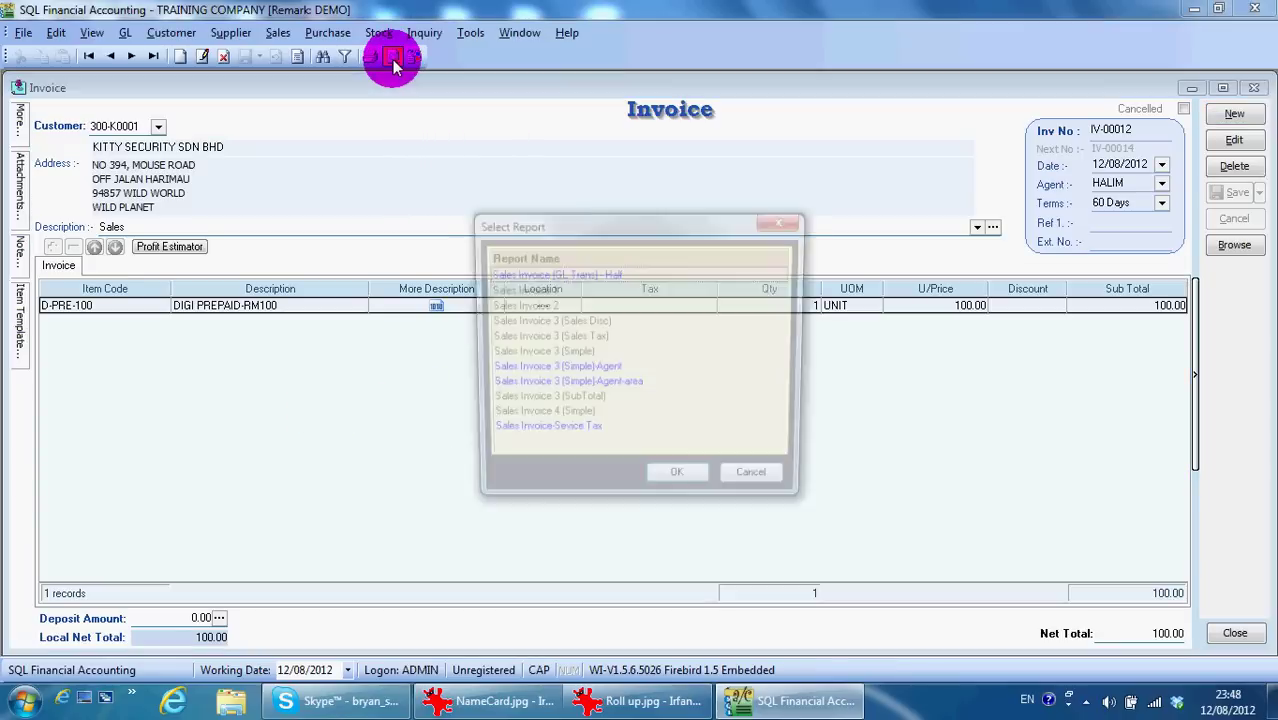
- Preview IV-00012 in Sales Invoice 3 (Simple), then open that layout in the designer
{"action": "double_click", "coordinate": [566, 352]}
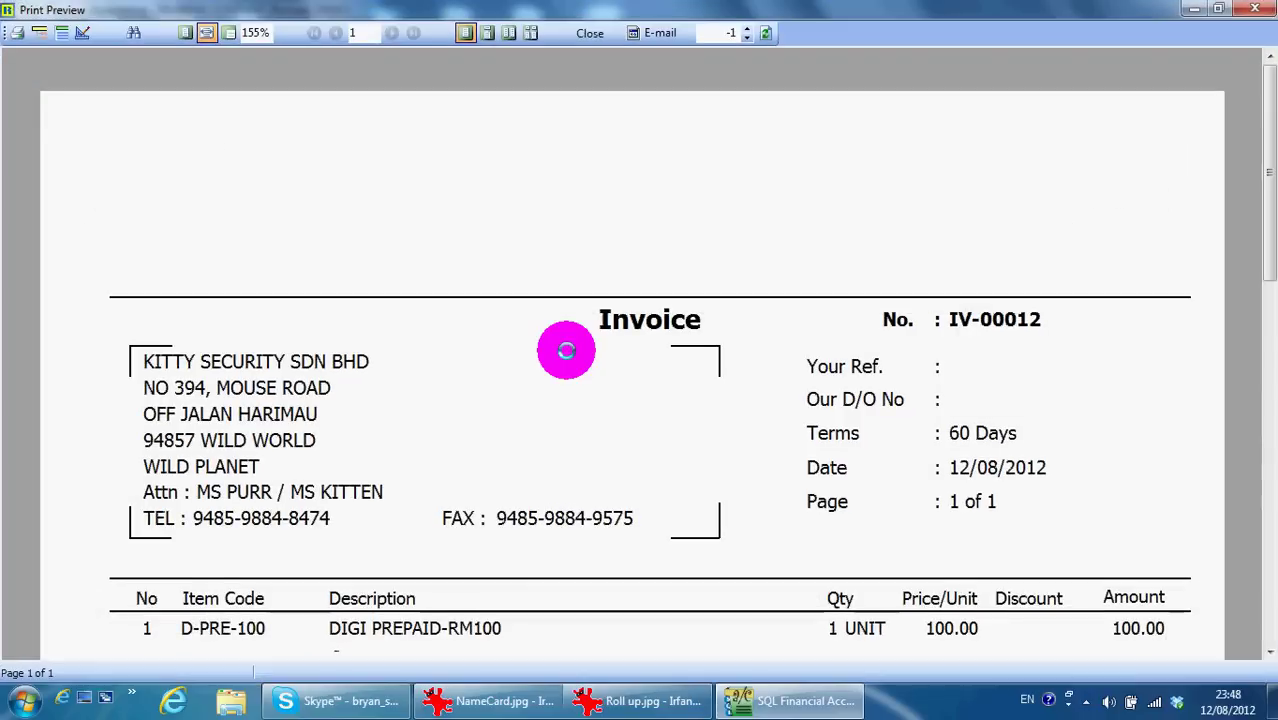
{"action": "left_click", "coordinate": [86, 36]}
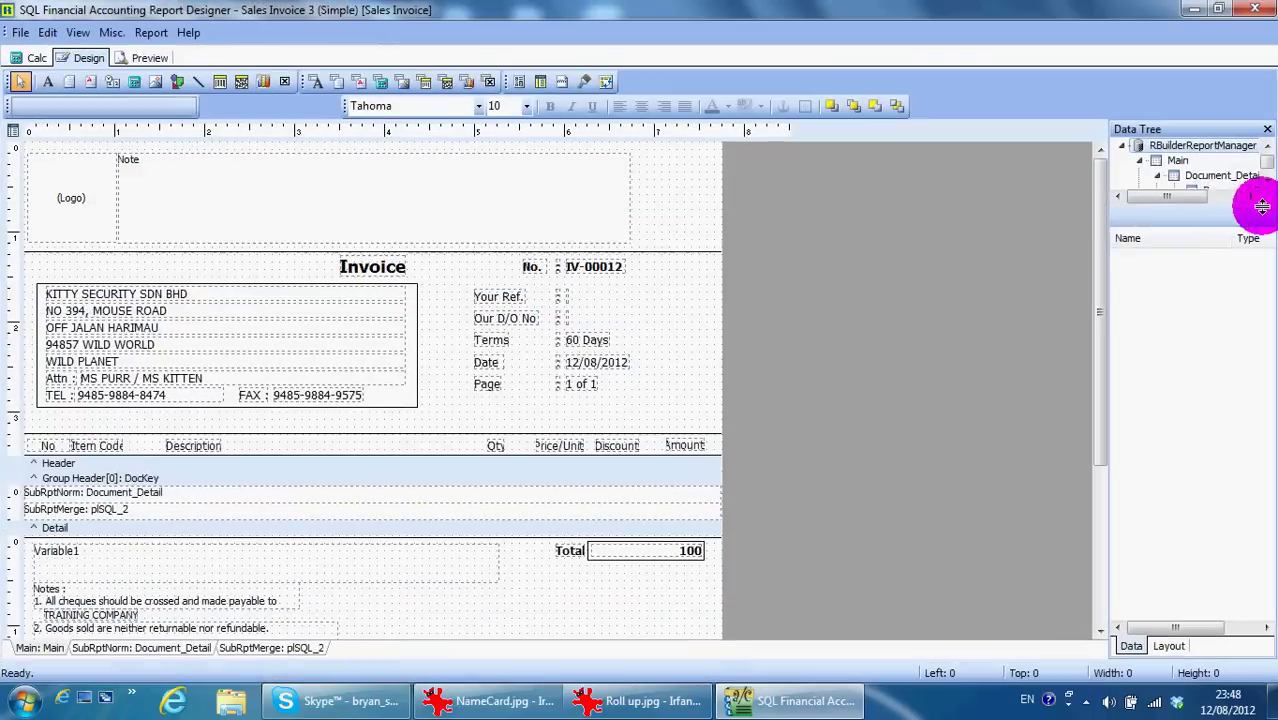
- Inspect the company name and address fields in the layout's address block
{"action": "left_click", "coordinate": [143, 298]}
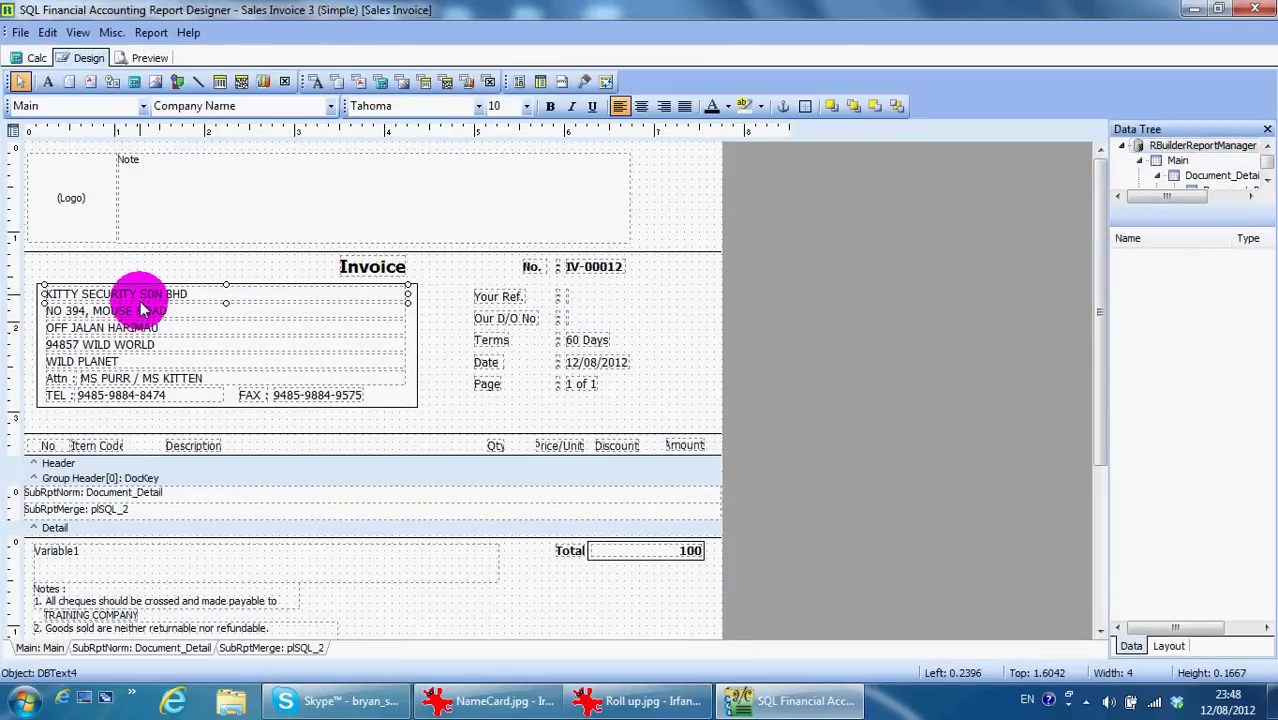
{"action": "left_click", "coordinate": [135, 327]}
{"action": "left_click", "coordinate": [133, 338]}
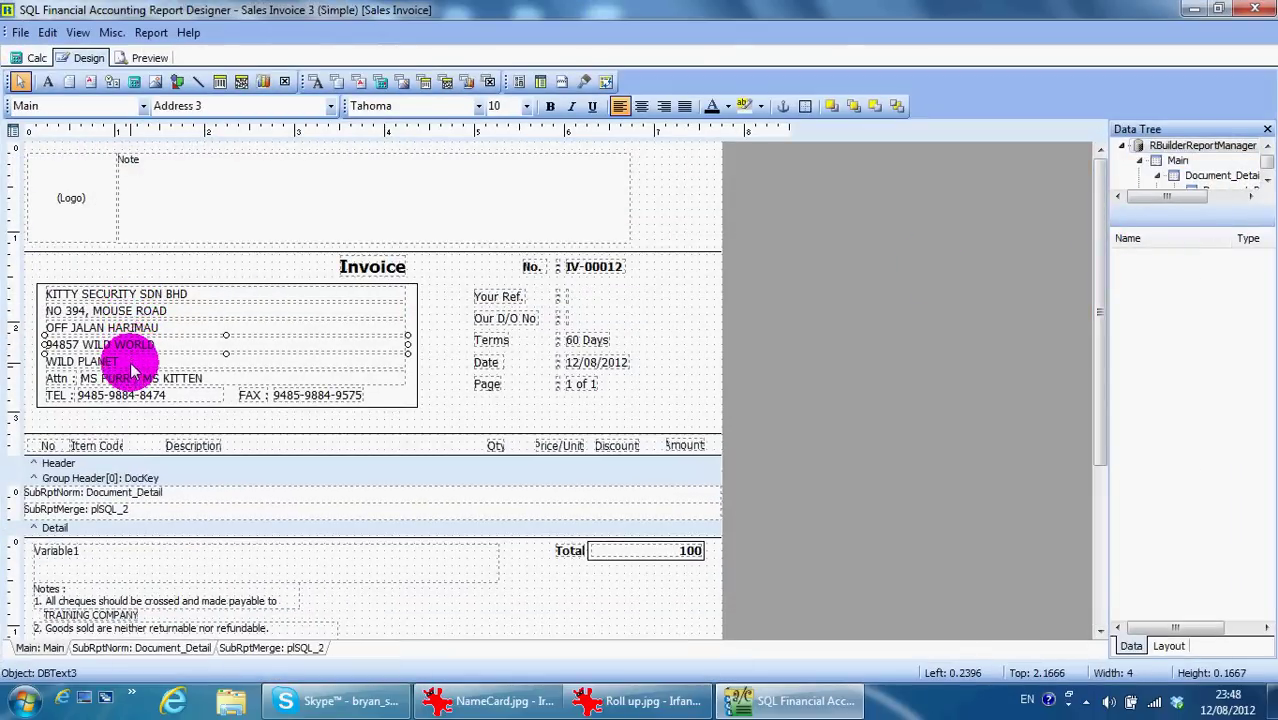
{"action": "left_click", "coordinate": [143, 326]}
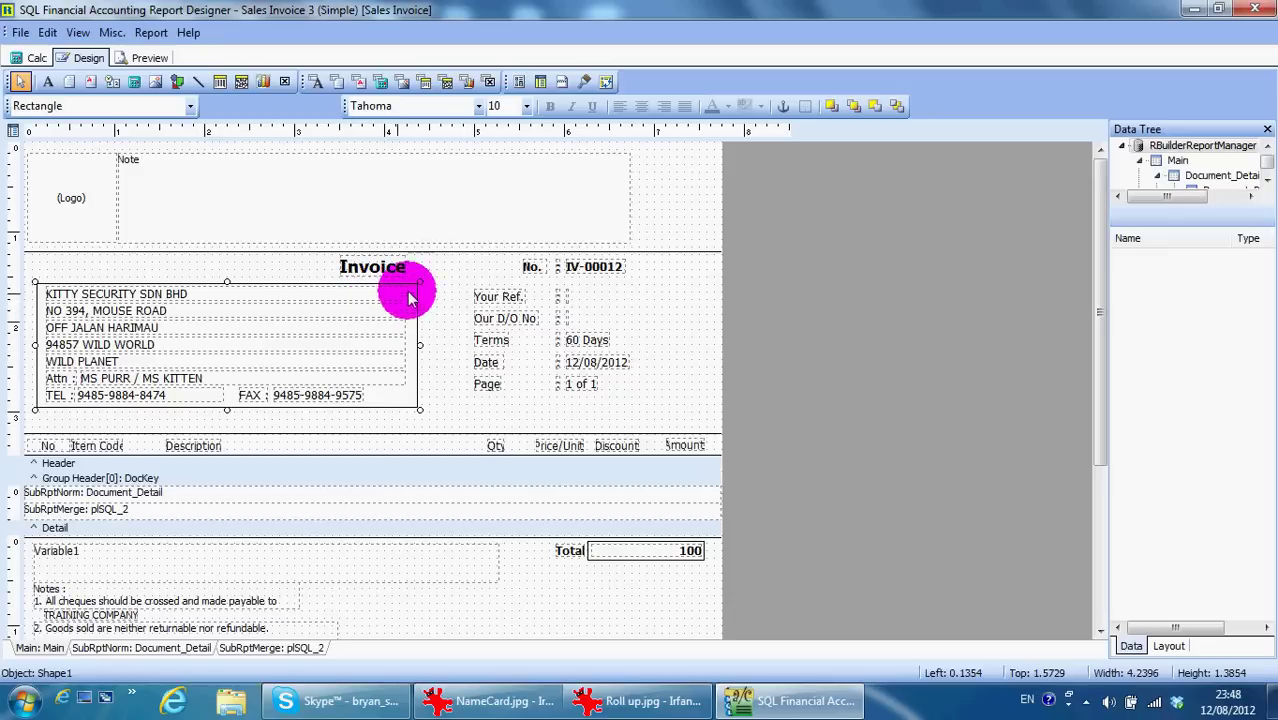
{"action": "left_click", "coordinate": [464, 283]}
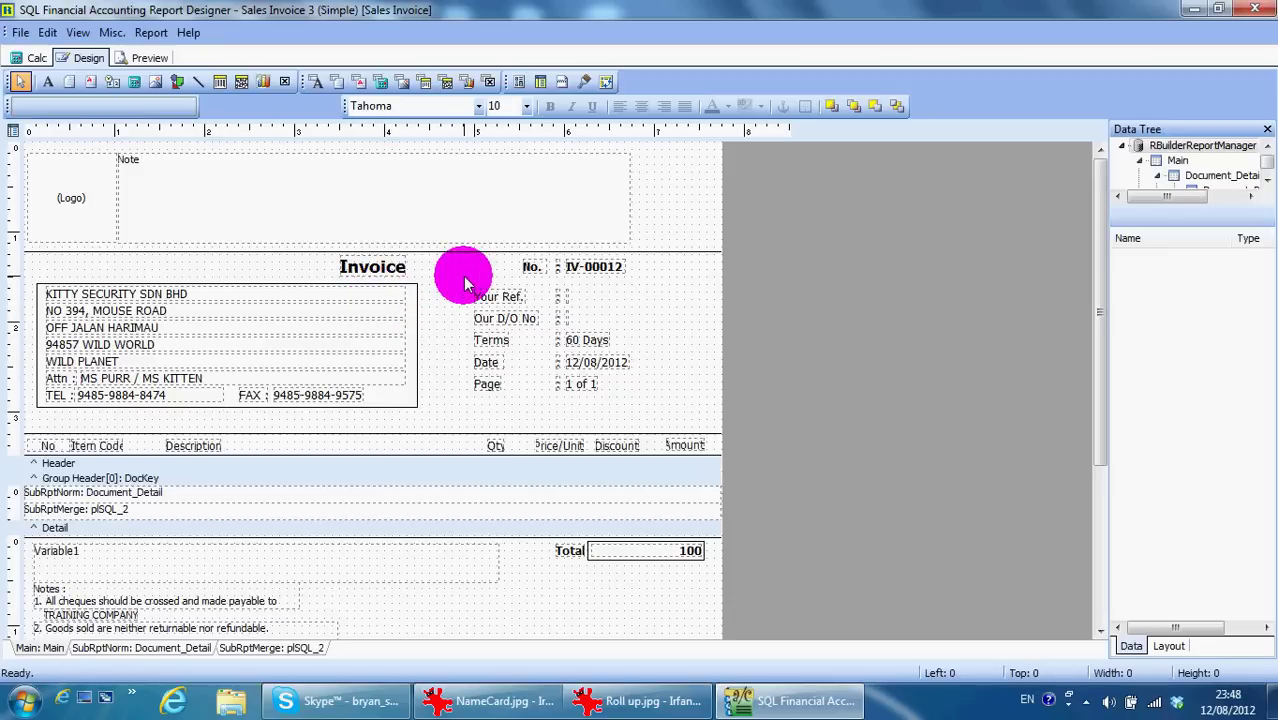
- Add a data field bound to Agent and move the HALIM field below the Page line
{"action": "left_click", "coordinate": [316, 88]}
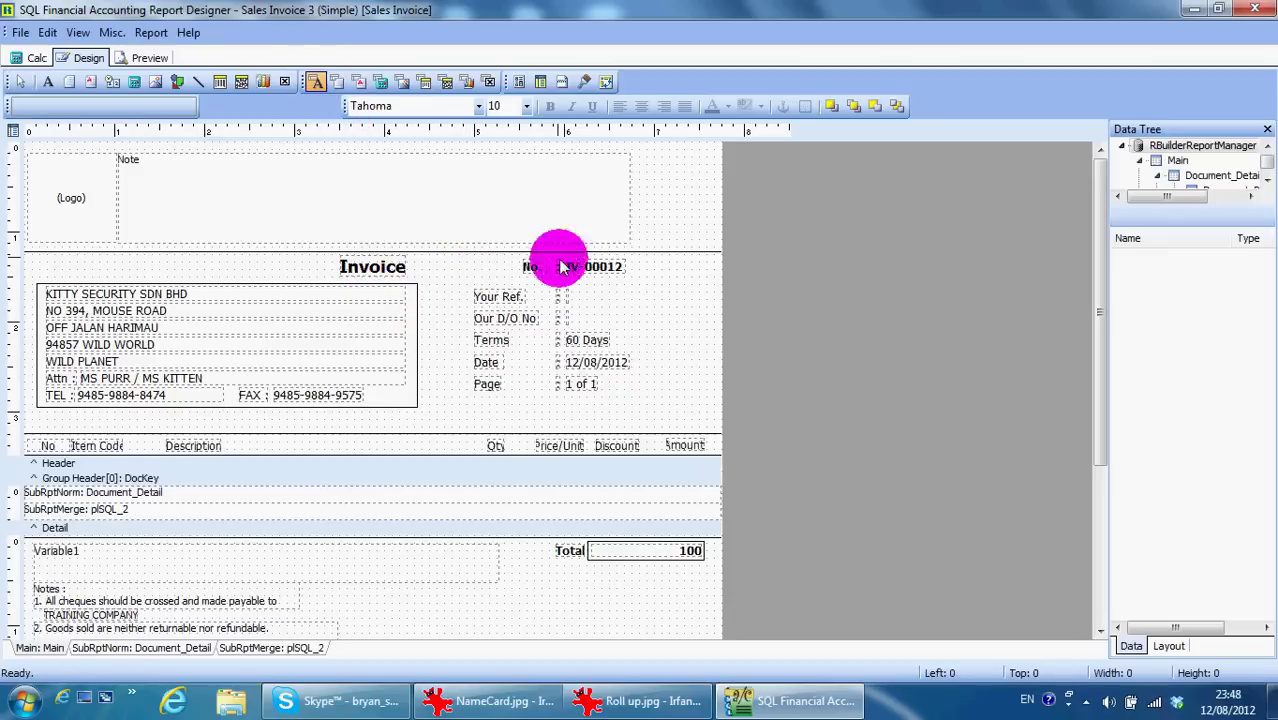
{"action": "left_click", "coordinate": [604, 287]}
{"action": "left_click", "coordinate": [331, 106]}
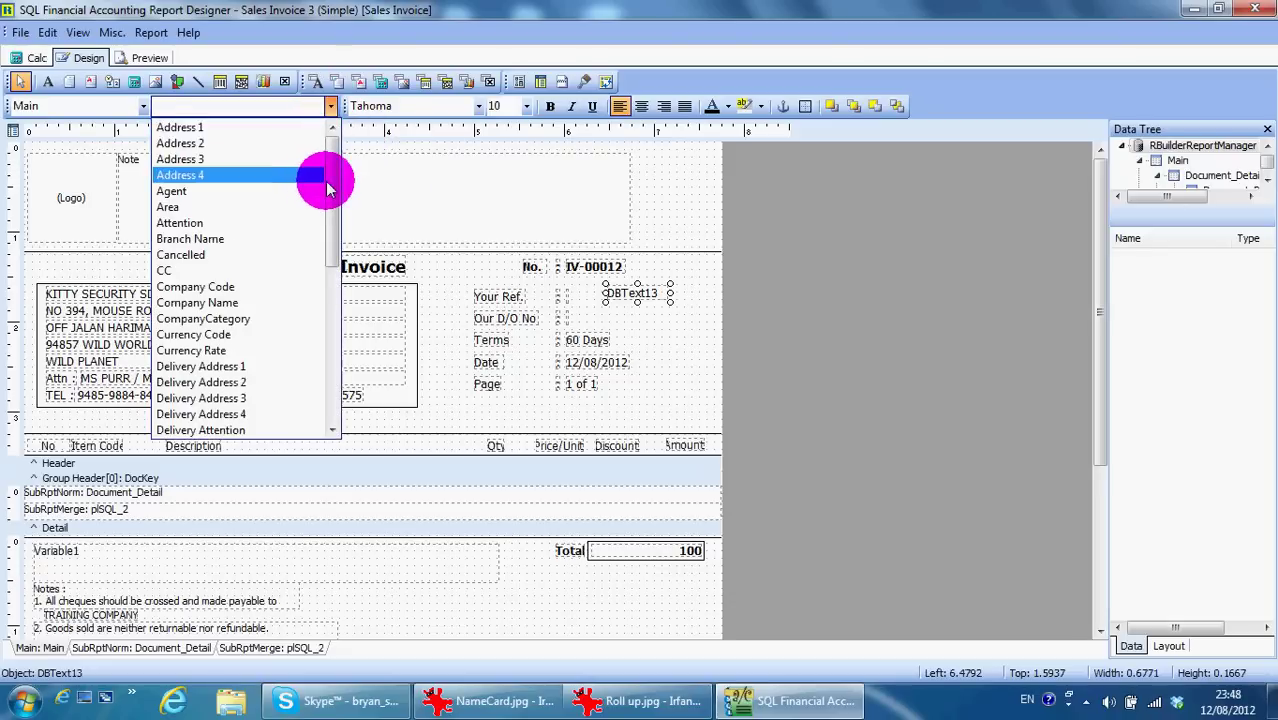
{"action": "mouse_move", "coordinate": [330, 177]}
{"action": "left_mouse_down"}
{"action": "mouse_move", "coordinate": [333, 295]}
{"action": "mouse_move", "coordinate": [335, 168]}
{"action": "mouse_move", "coordinate": [190, 195]}
{"action": "left_mouse_up"}
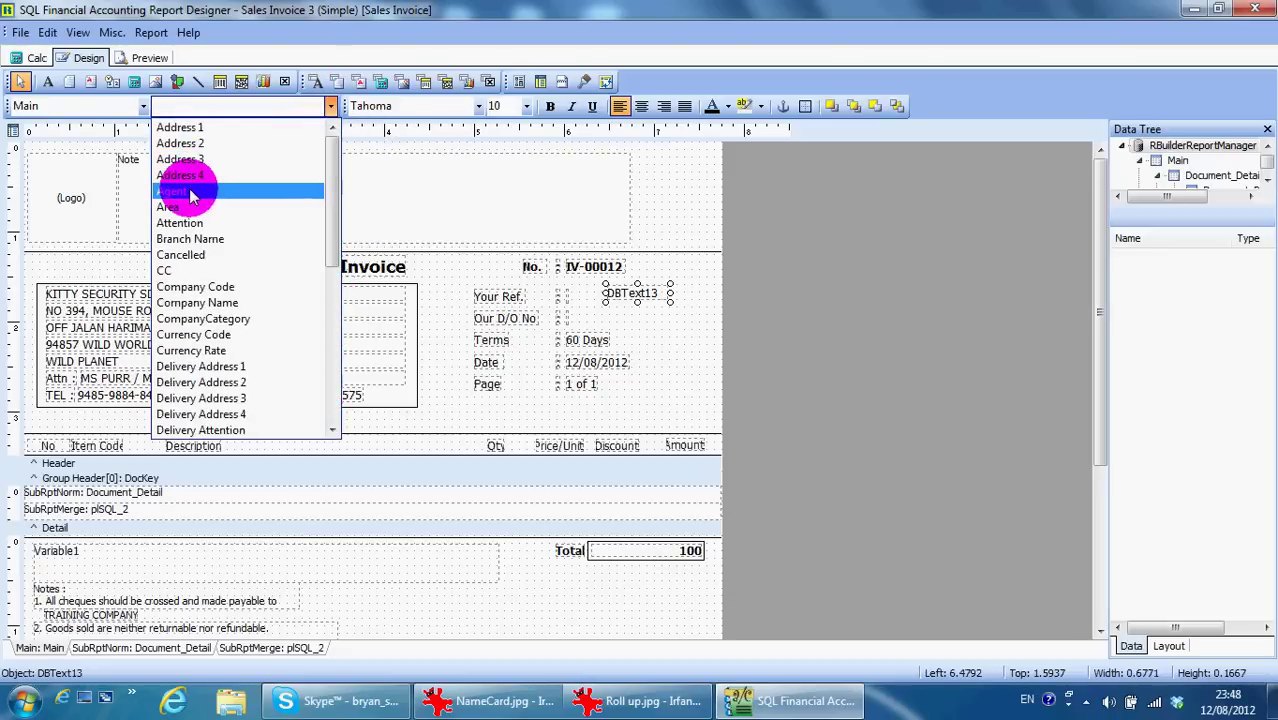
{"action": "left_click", "coordinate": [190, 195]}
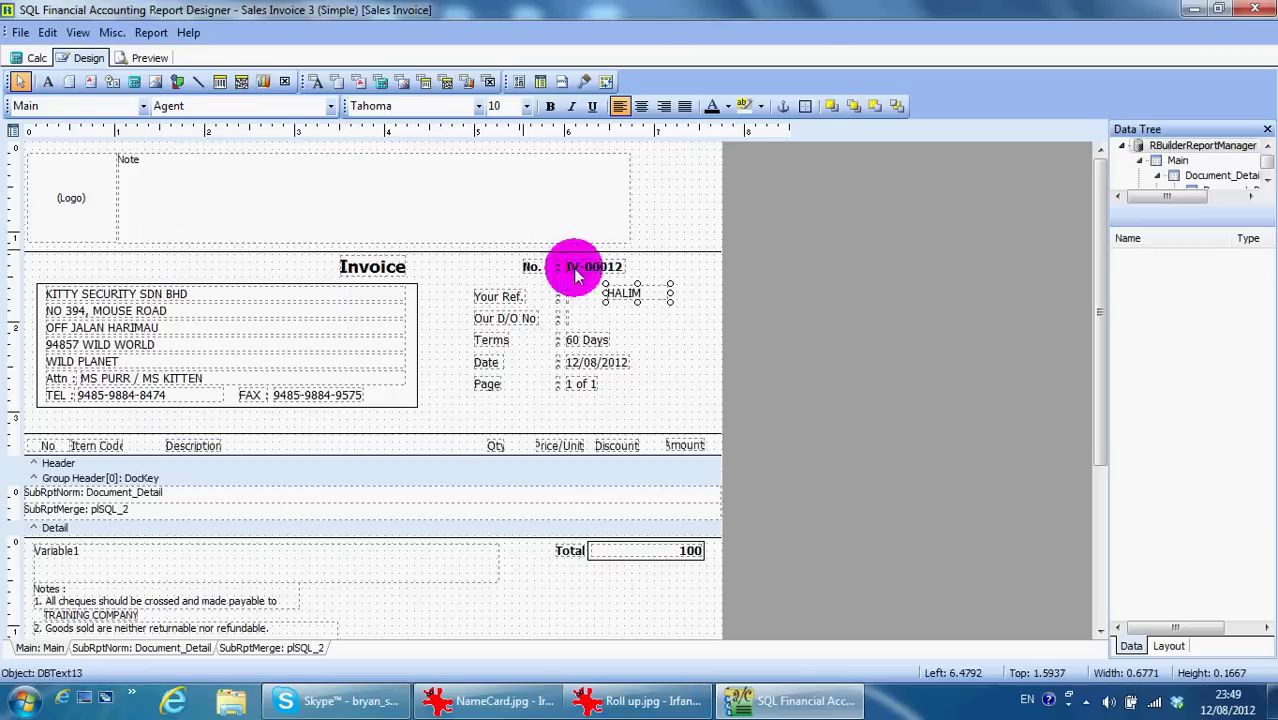
{"action": "left_click_drag", "start_coordinate": [606, 414], "coordinate": [590, 410]}
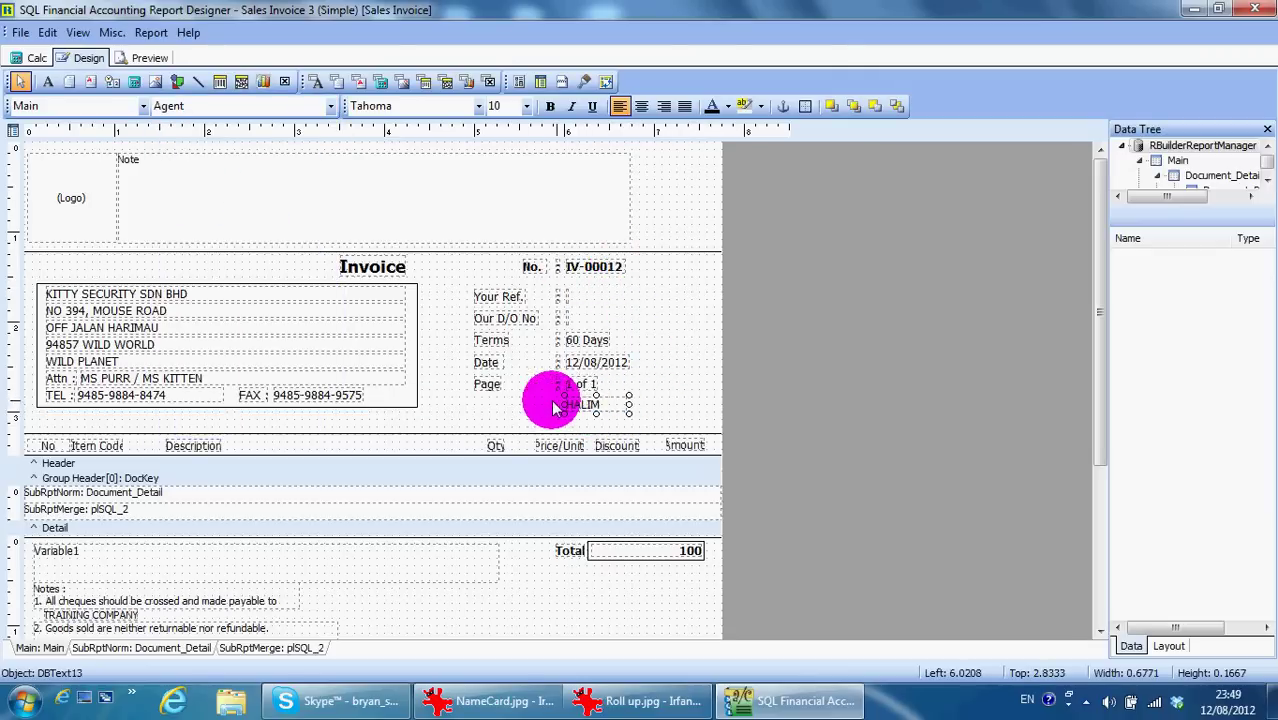
{"action": "left_click", "coordinate": [471, 400]}
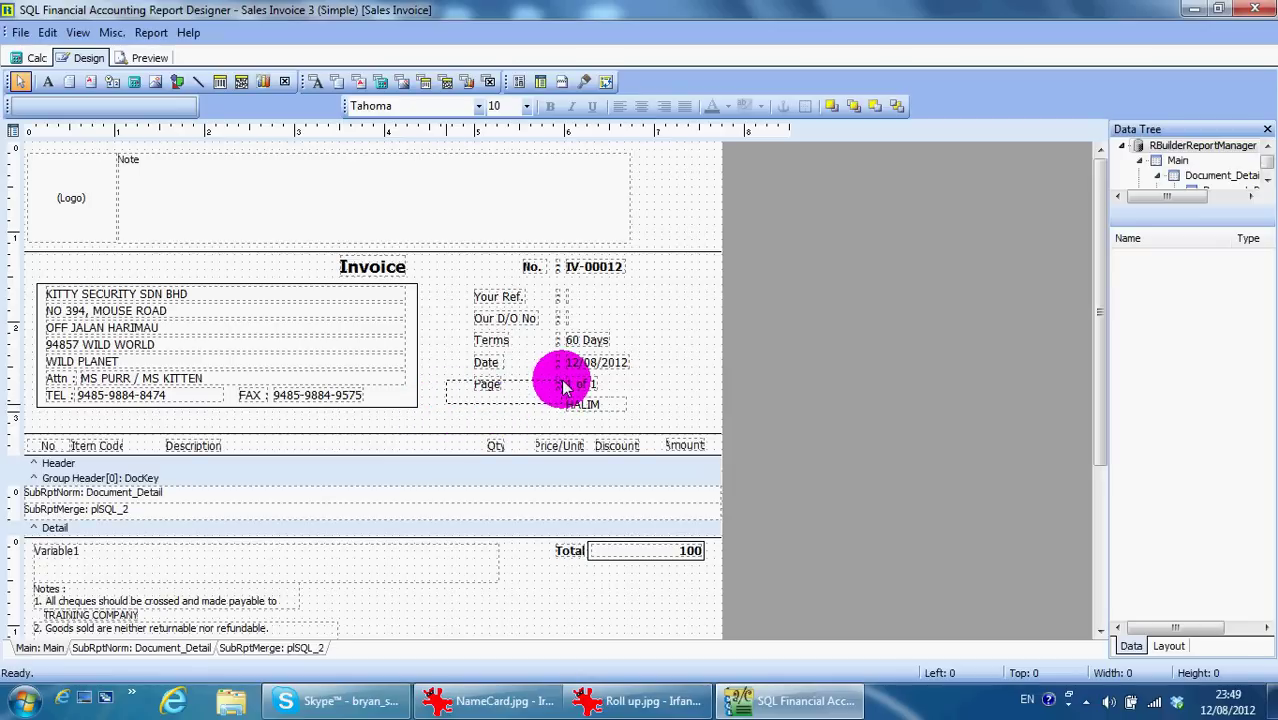
- Copy the Page label beside HALIM and rename the copy to Agent
{"action": "left_click", "coordinate": [562, 365]}
{"action": "left_click", "coordinate": [519, 416]}
{"action": "mouse_move", "coordinate": [519, 416]}
{"action": "left_mouse_down"}
{"action": "mouse_move", "coordinate": [491, 400]}
{"action": "mouse_move", "coordinate": [488, 412]}
{"action": "left_mouse_up"}
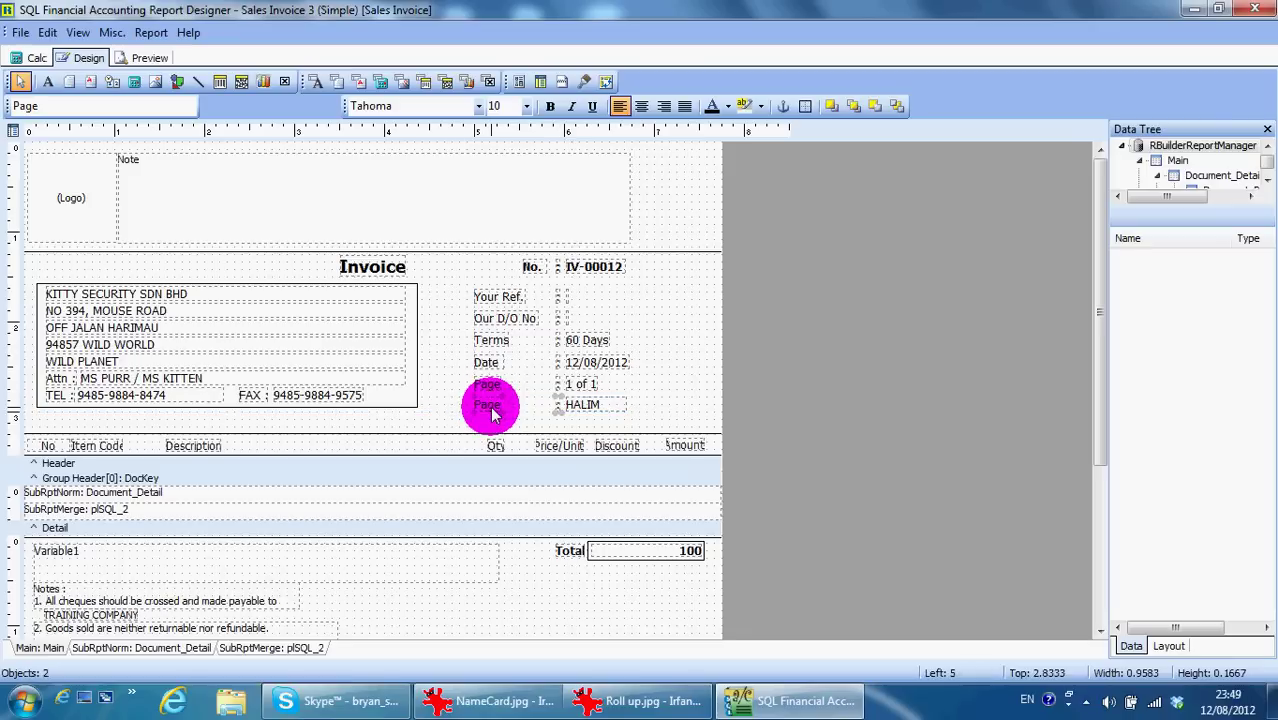
{"action": "left_click", "coordinate": [470, 405]}
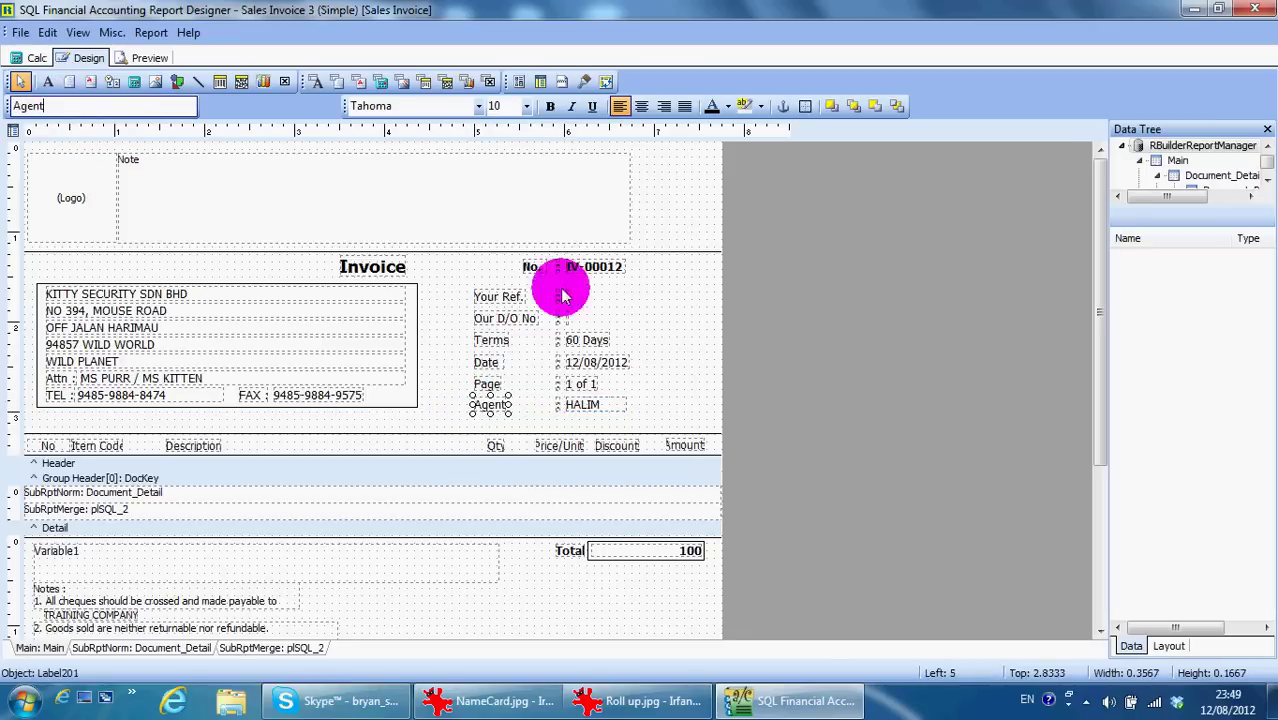
{"action": "left_click", "coordinate": [682, 286]}
- Save As the layout with '-Agent Invoice' appended to the Sales Invoice 3 (Simple) name
{"action": "left_click", "coordinate": [20, 32]}
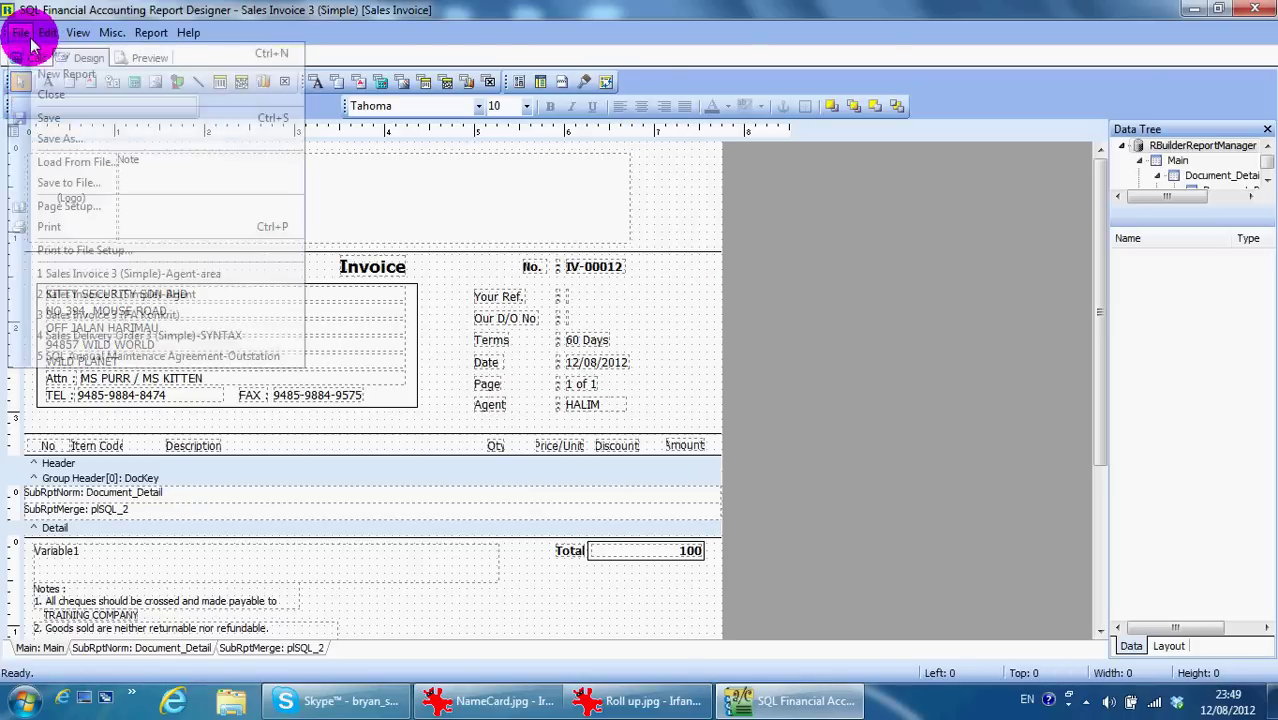
{"action": "left_click", "coordinate": [50, 138]}
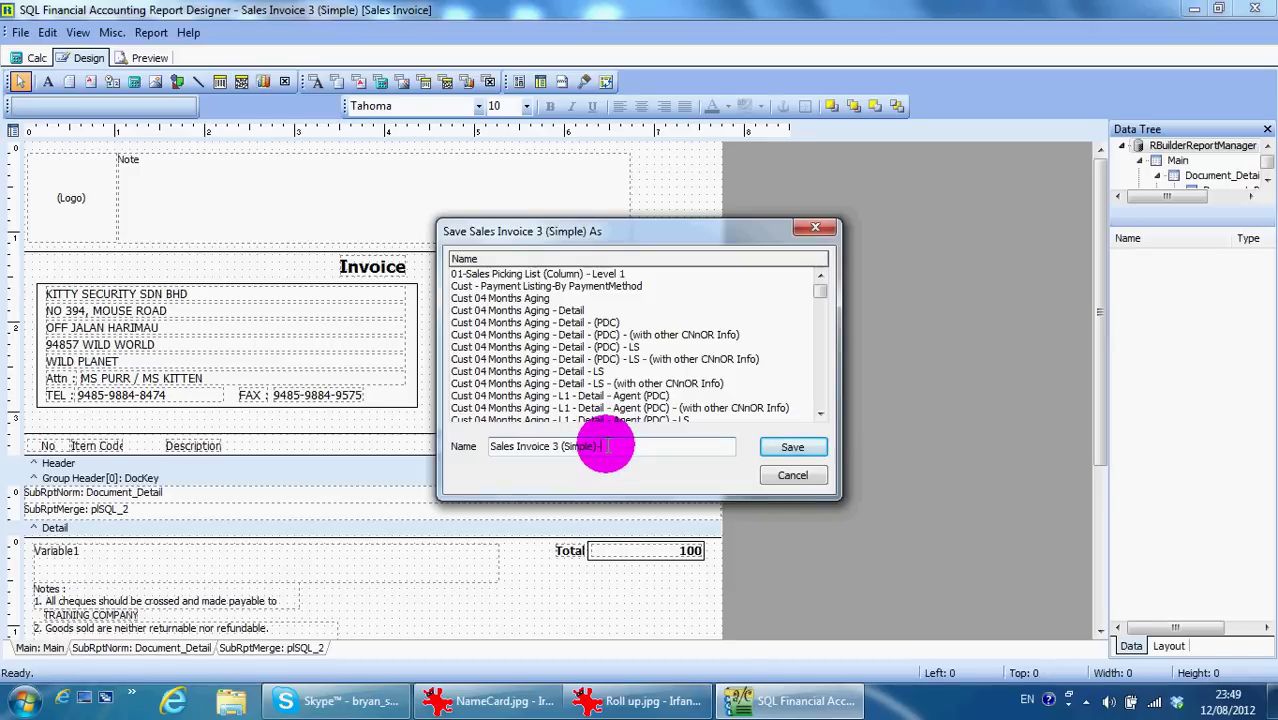
{"action": "type", "text": "AA"}
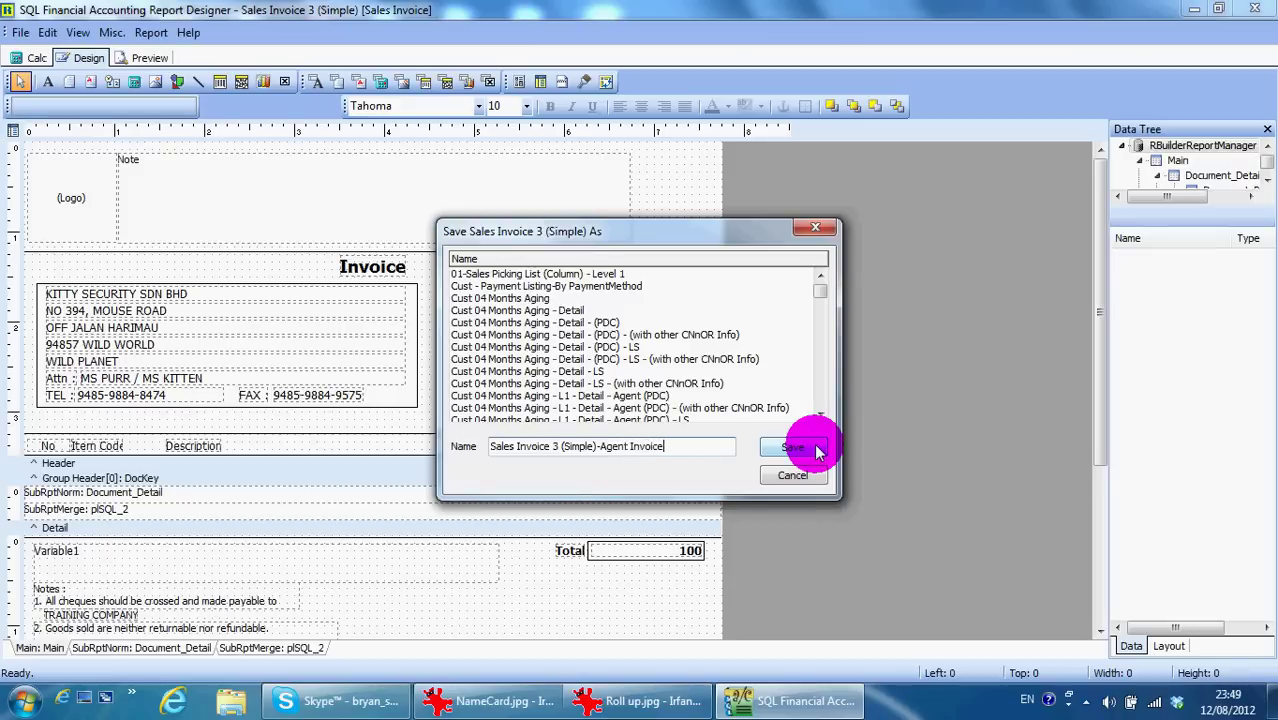
{"action": "left_click", "coordinate": [808, 450]}
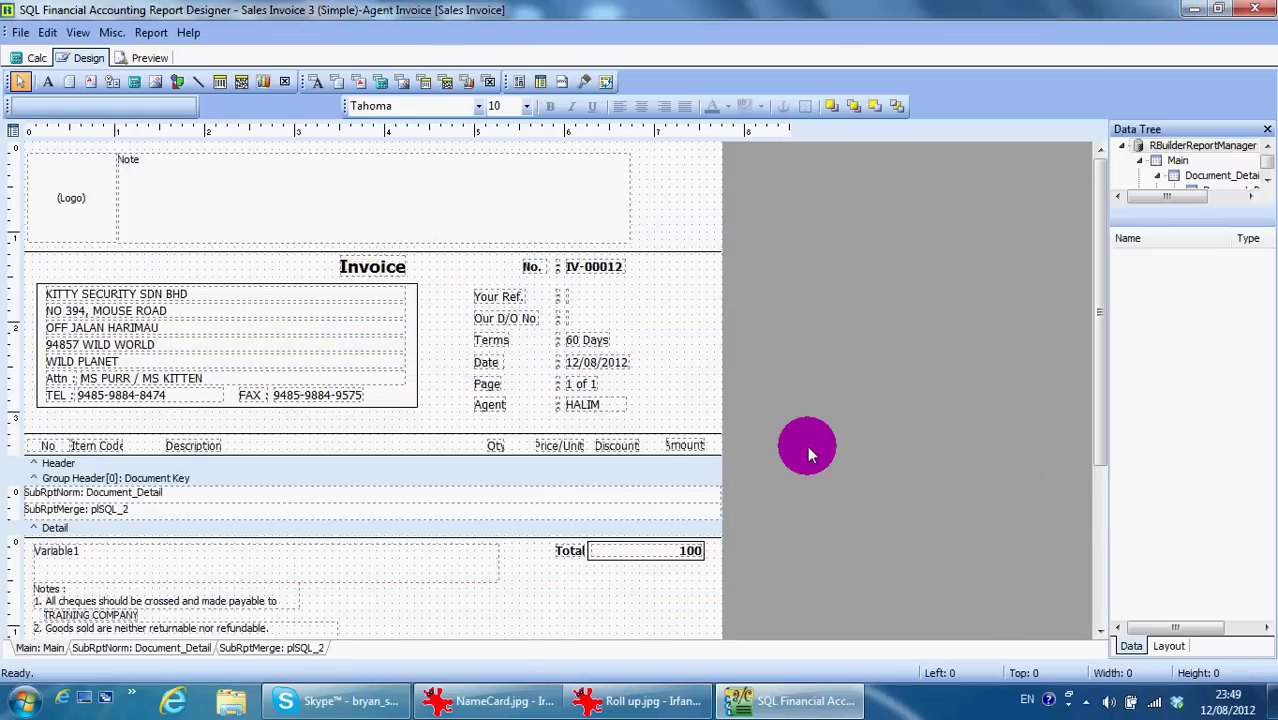
- Close the designer, preview IV-00012 in the Agent Invoice format confirming Agent HALIM, then close it
{"action": "left_click", "coordinate": [1255, 9]}
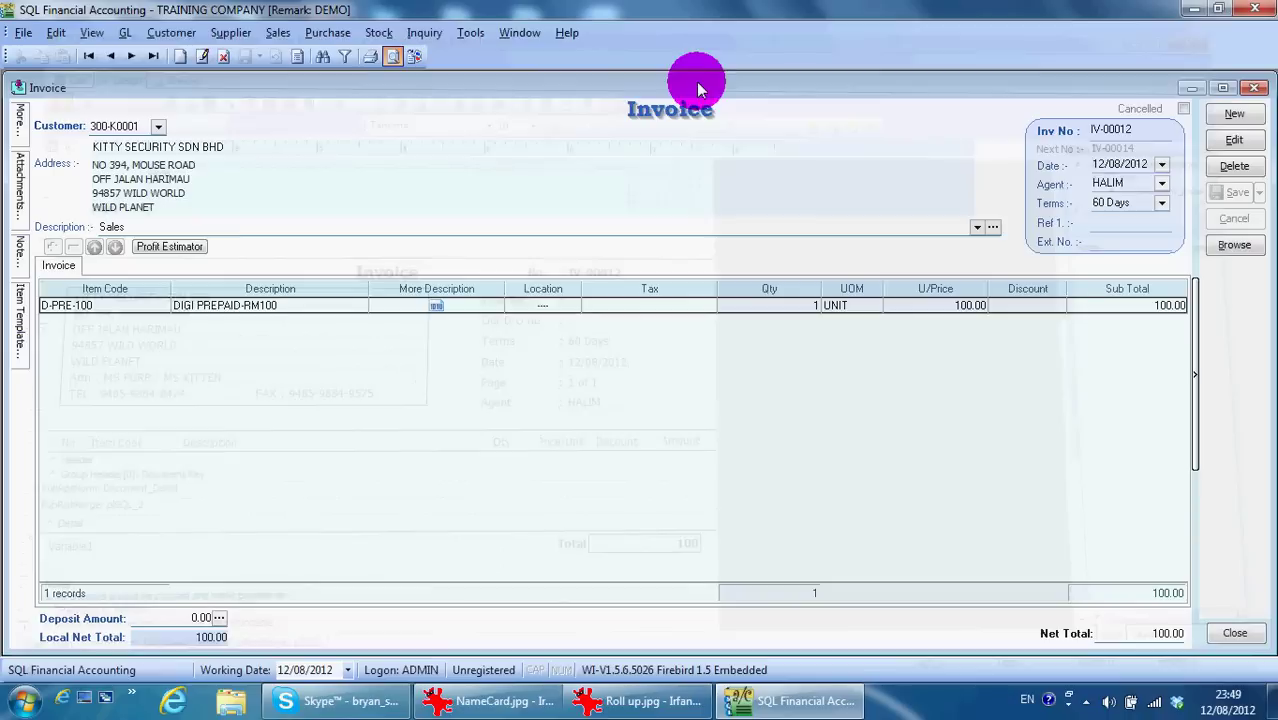
{"action": "left_click", "coordinate": [392, 56]}
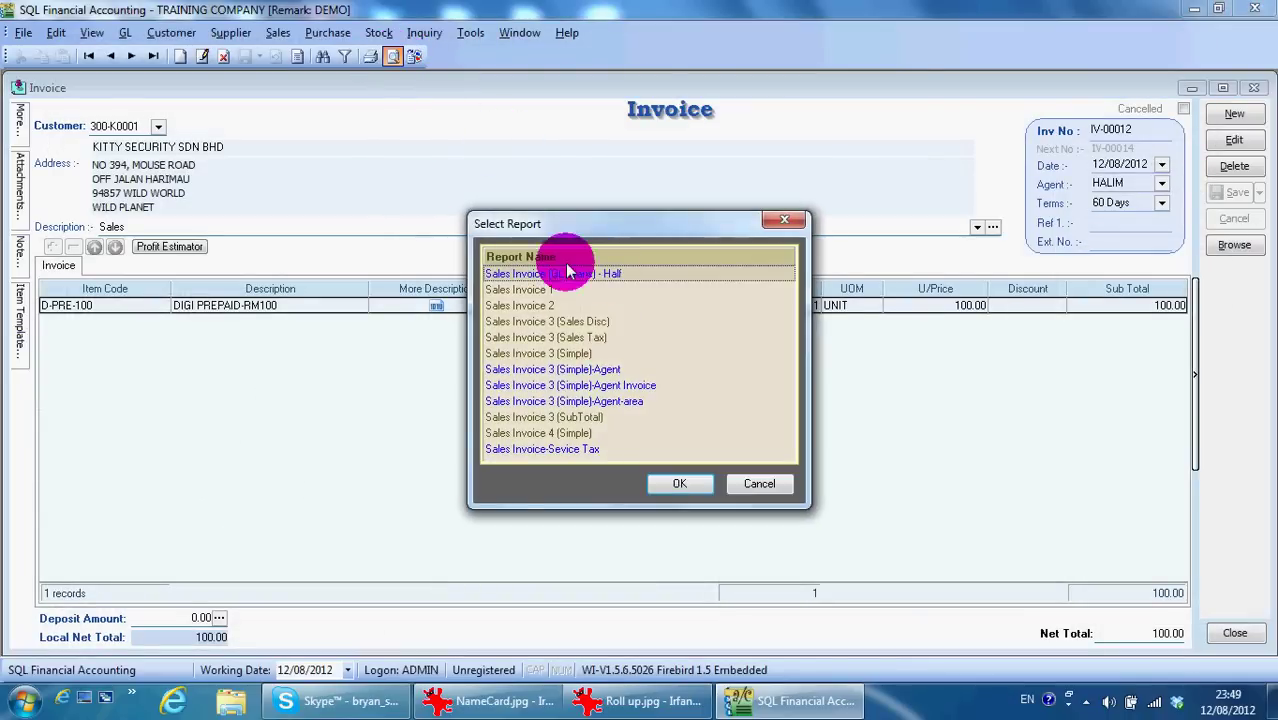
{"action": "left_click", "coordinate": [576, 389]}
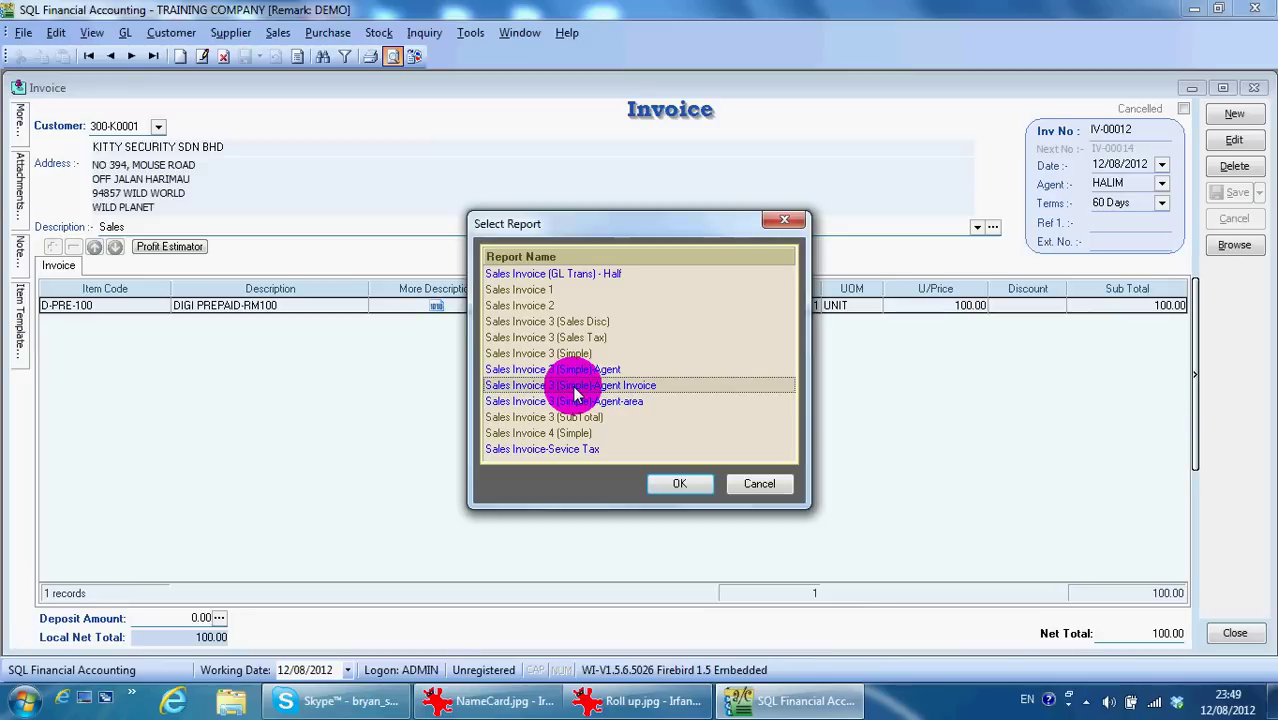
{"action": "double_click", "coordinate": [576, 395]}
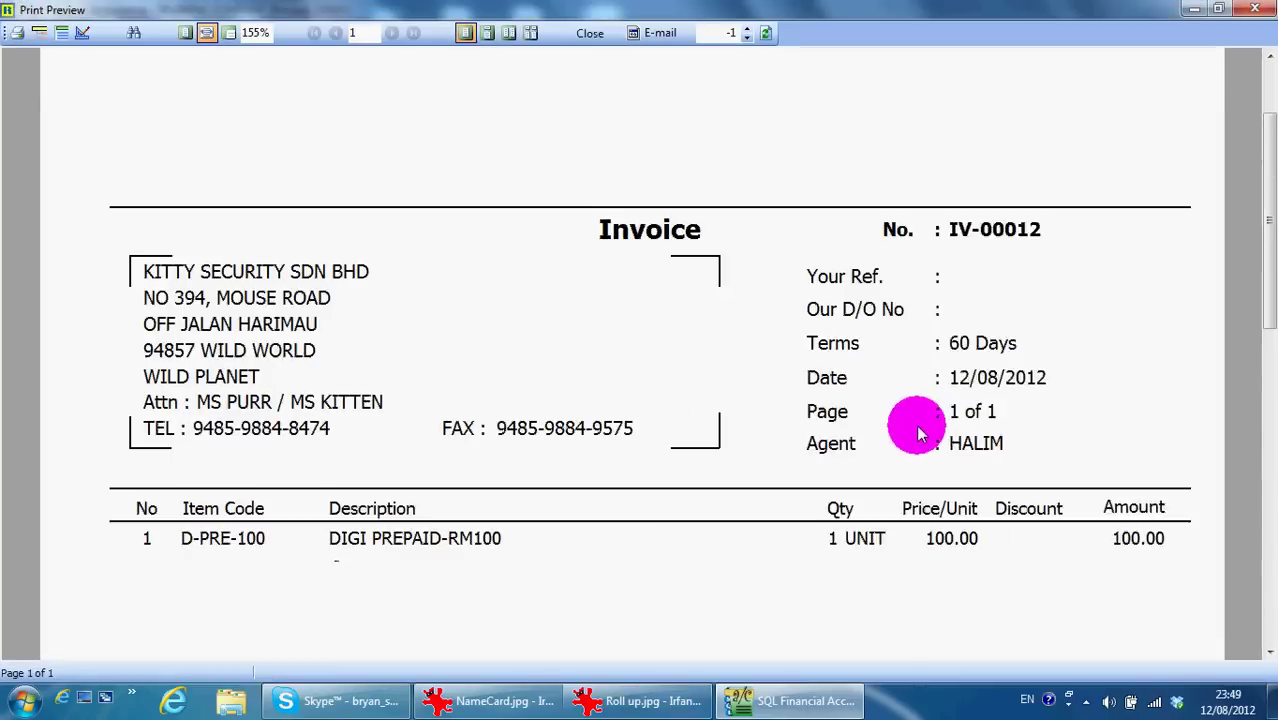
{"action": "scroll", "coordinate": [918, 432], "scroll_direction": "down", "scroll_amount": 1}
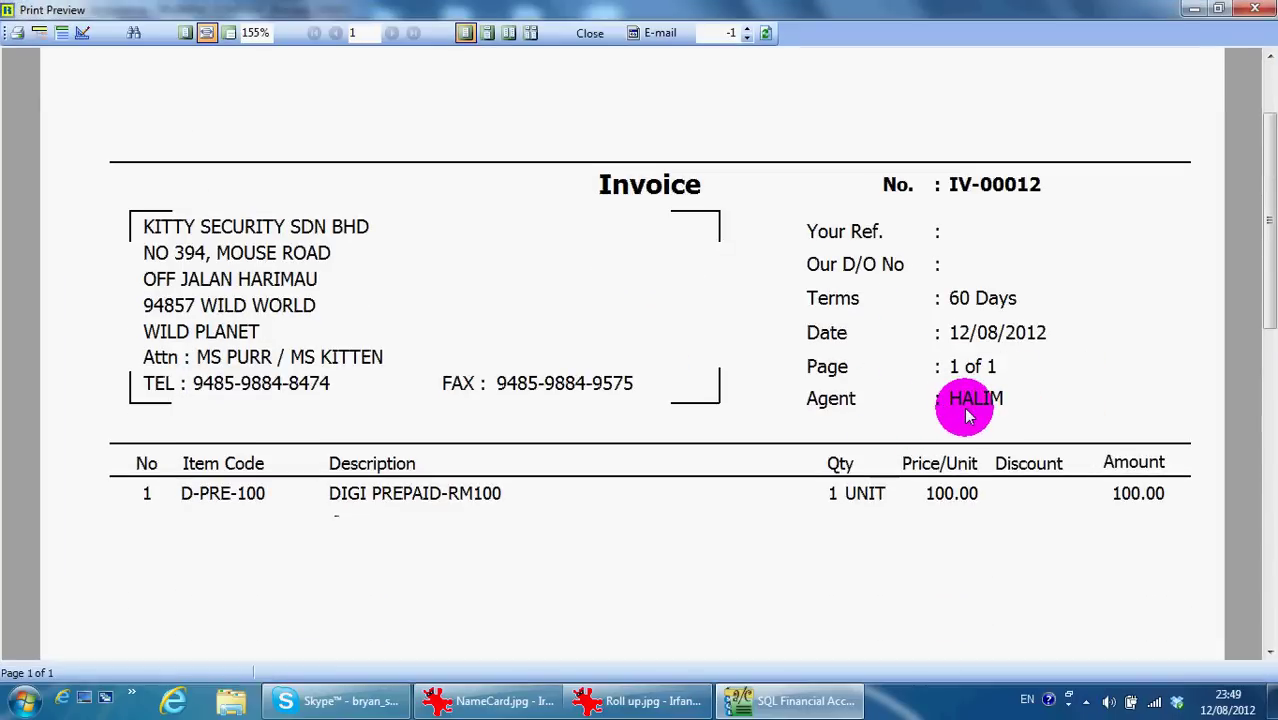
{"action": "left_click", "coordinate": [1258, 14]}
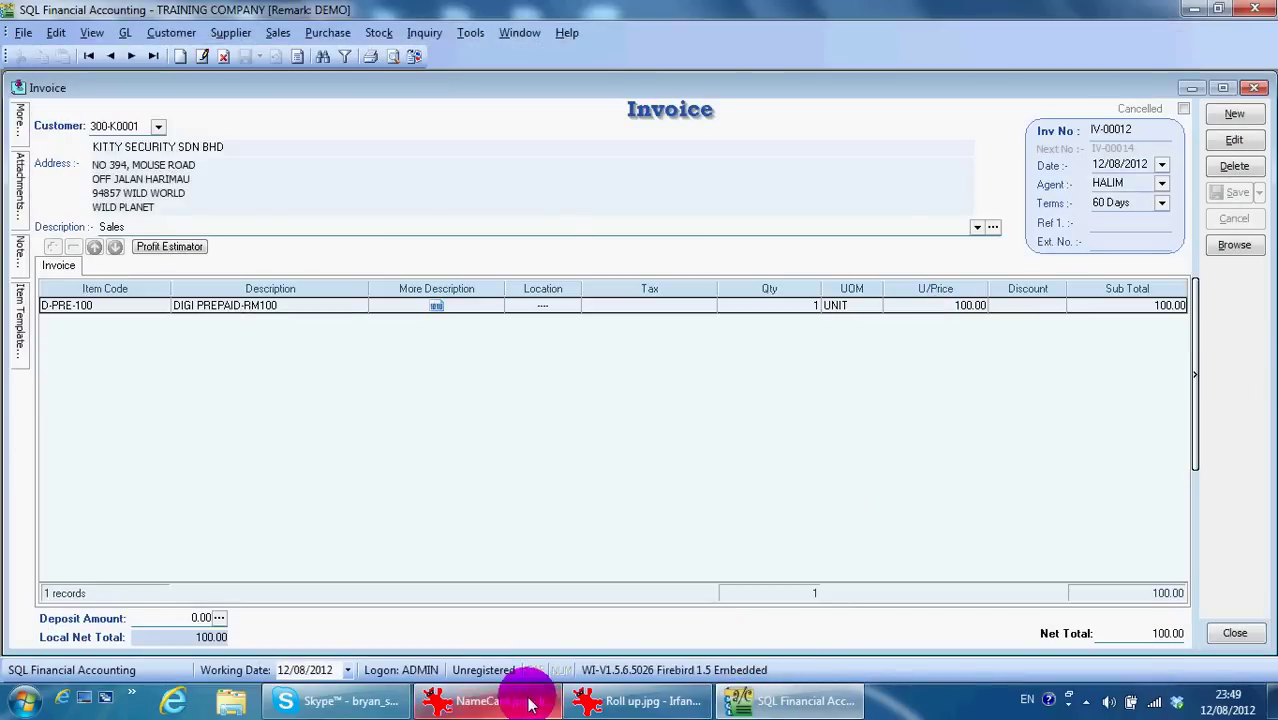
- Glance at the name card and roll-up images, then close the open invoice in SQL Accounting
{"action": "left_click", "coordinate": [528, 700]}
{"action": "left_click", "coordinate": [640, 706]}
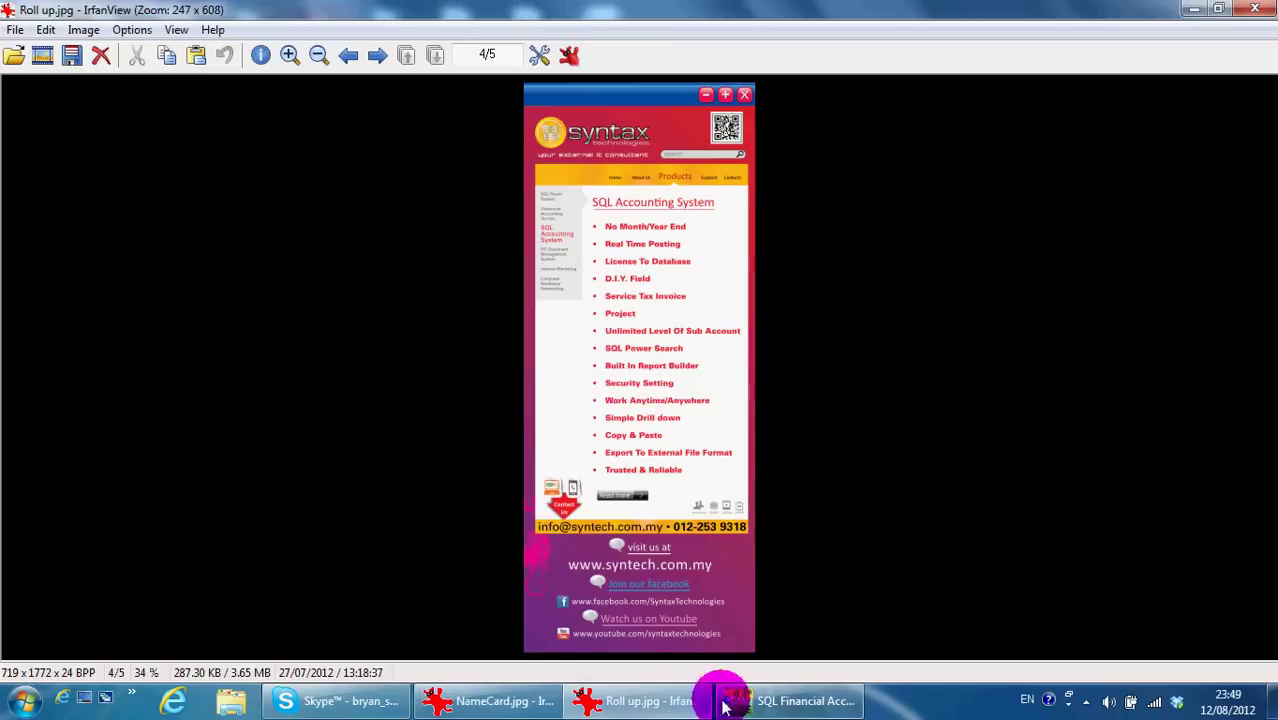
{"action": "left_click", "coordinate": [790, 700]}
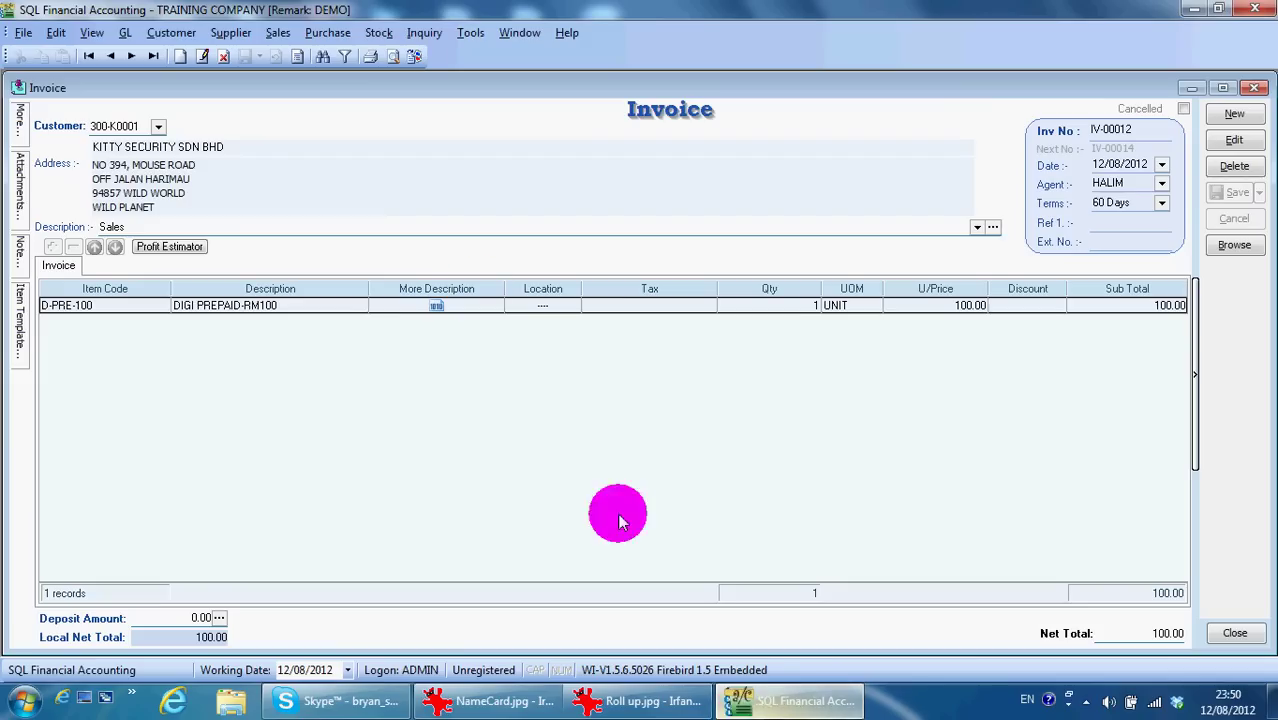
{"action": "left_click", "coordinate": [1254, 87]}
{"action": "left_click", "coordinate": [470, 33]}
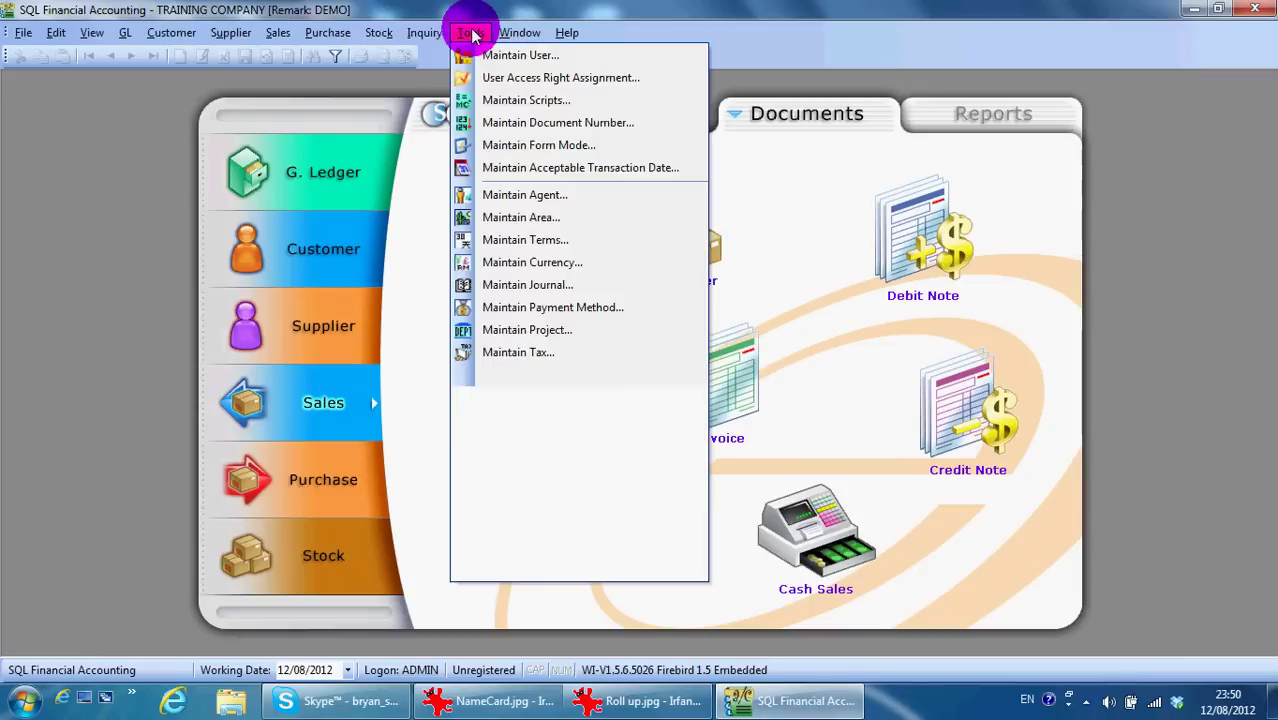
- For user FAUNG, untick the Sales Invoice Edit right while keeping new, delete, print and export
{"action": "left_click", "coordinate": [502, 80]}
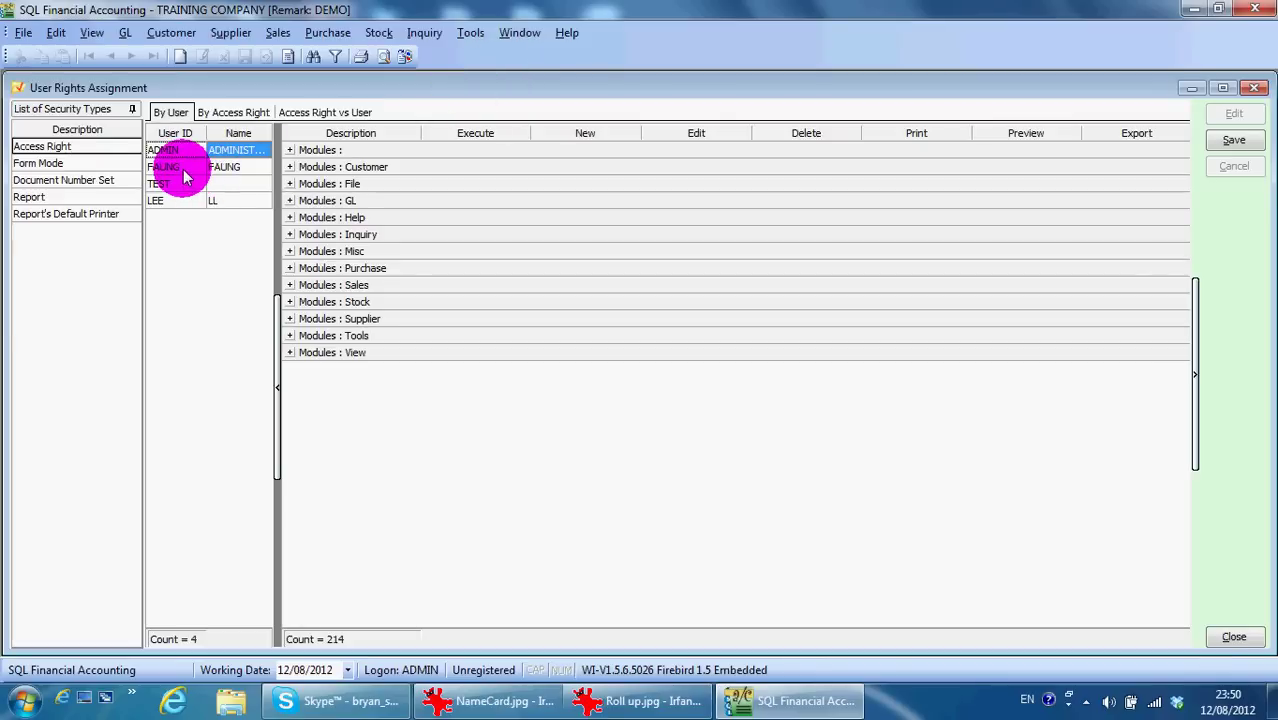
{"action": "left_click", "coordinate": [177, 166]}
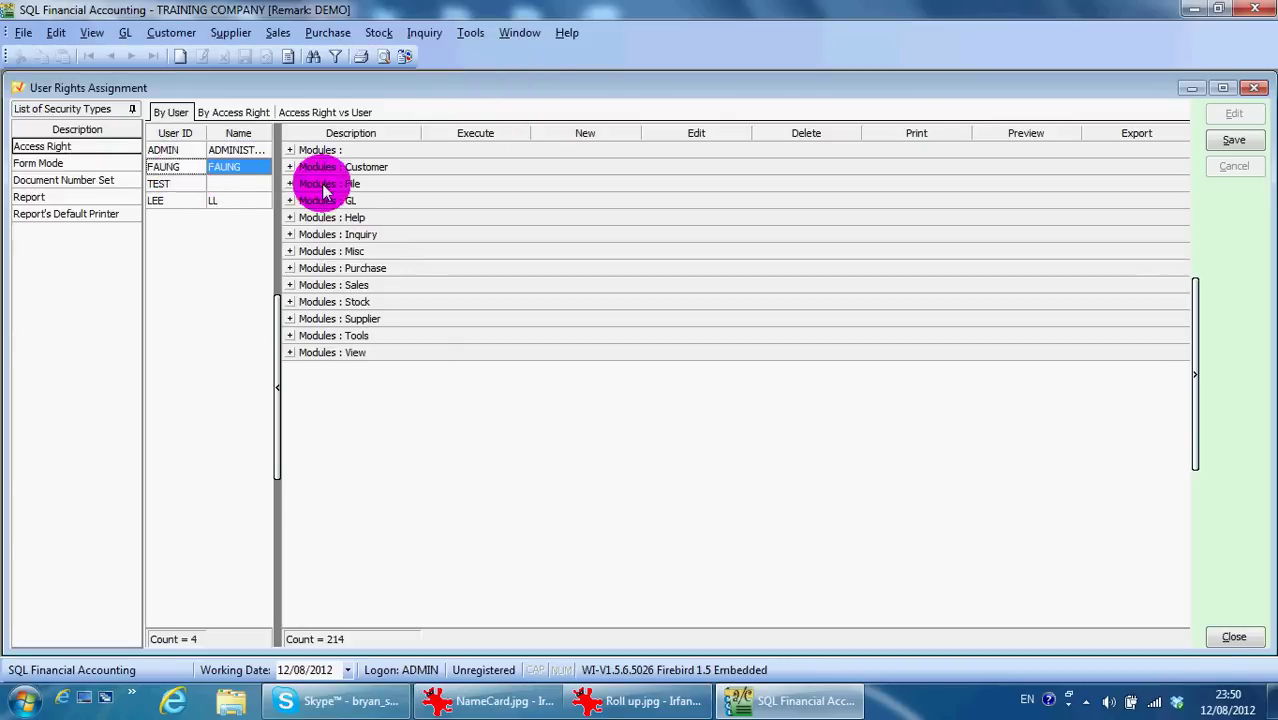
{"action": "left_click", "coordinate": [289, 285]}
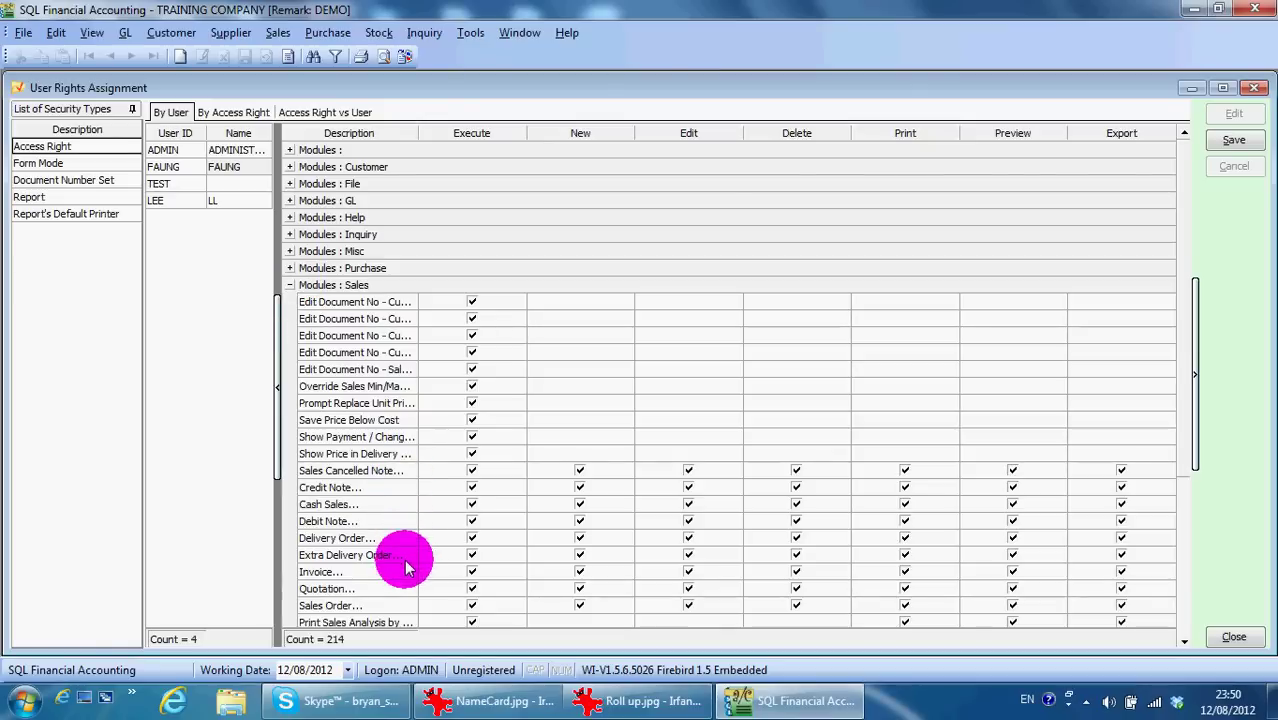
{"action": "left_click", "coordinate": [389, 574]}
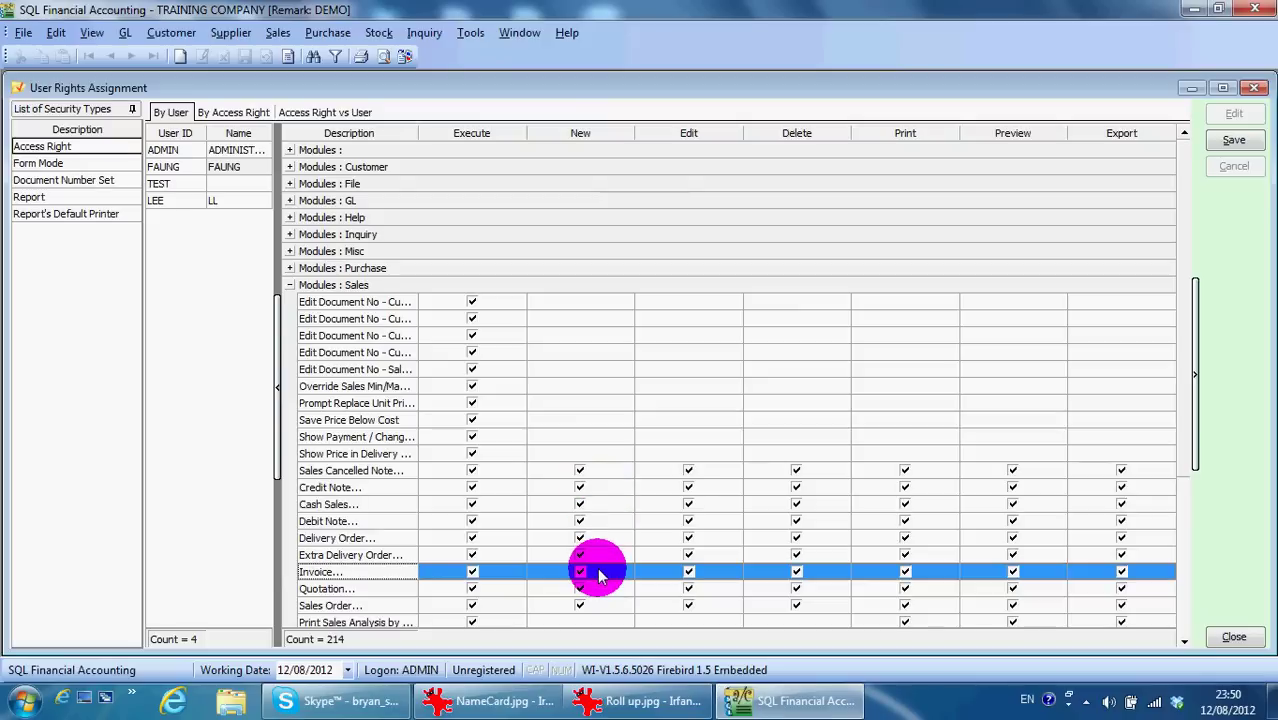
{"action": "left_click", "coordinate": [697, 578]}
{"action": "left_click", "coordinate": [688, 572]}
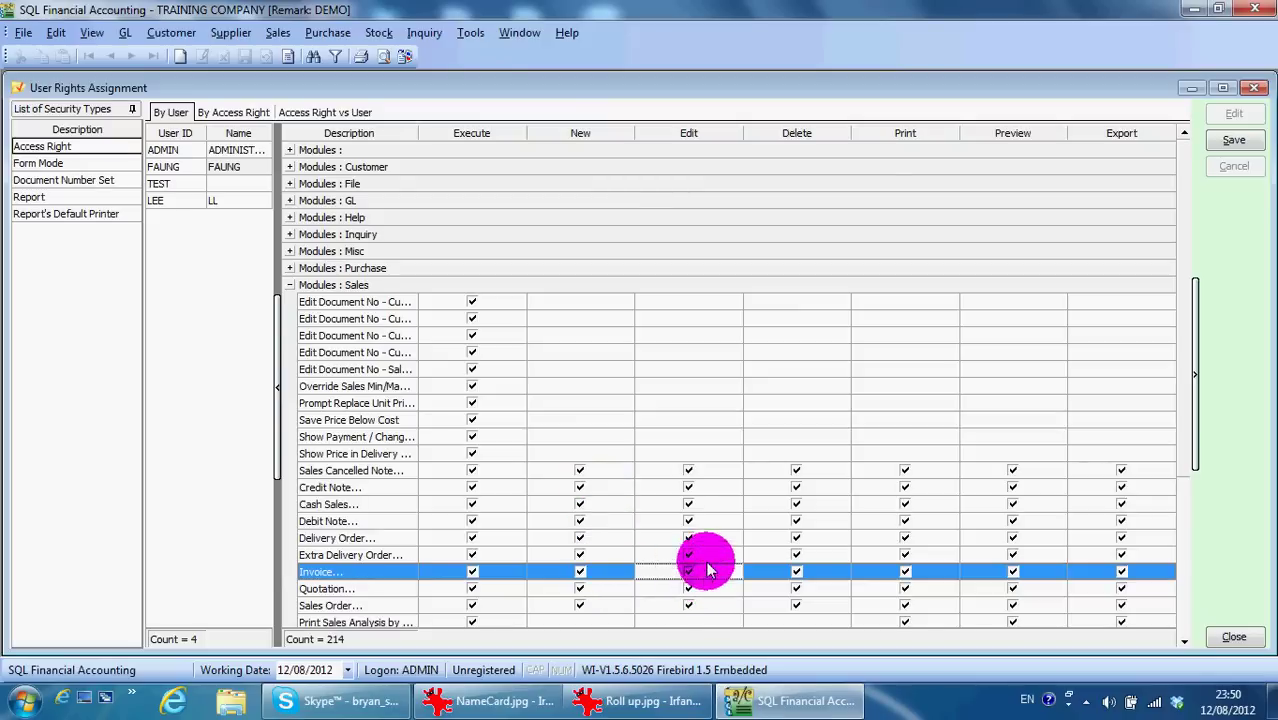
{"action": "left_click", "coordinate": [797, 572]}
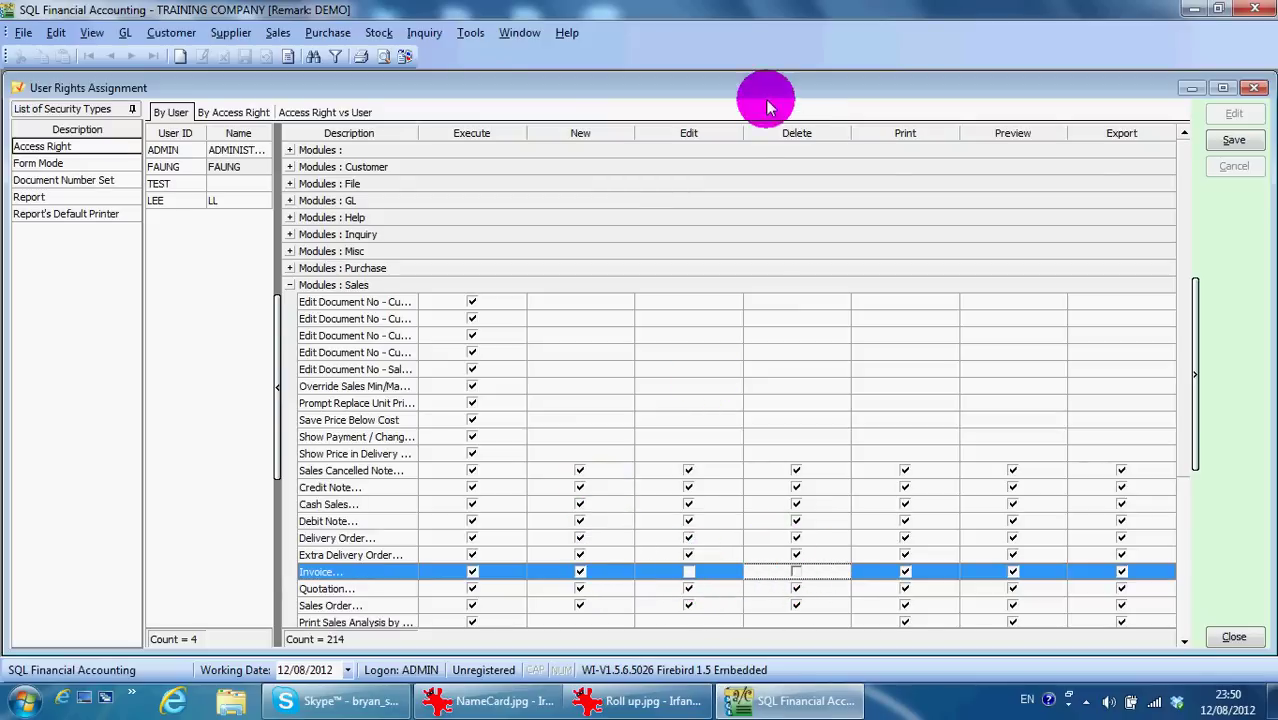
{"action": "left_click", "coordinate": [688, 572]}
{"action": "left_click", "coordinate": [797, 572]}
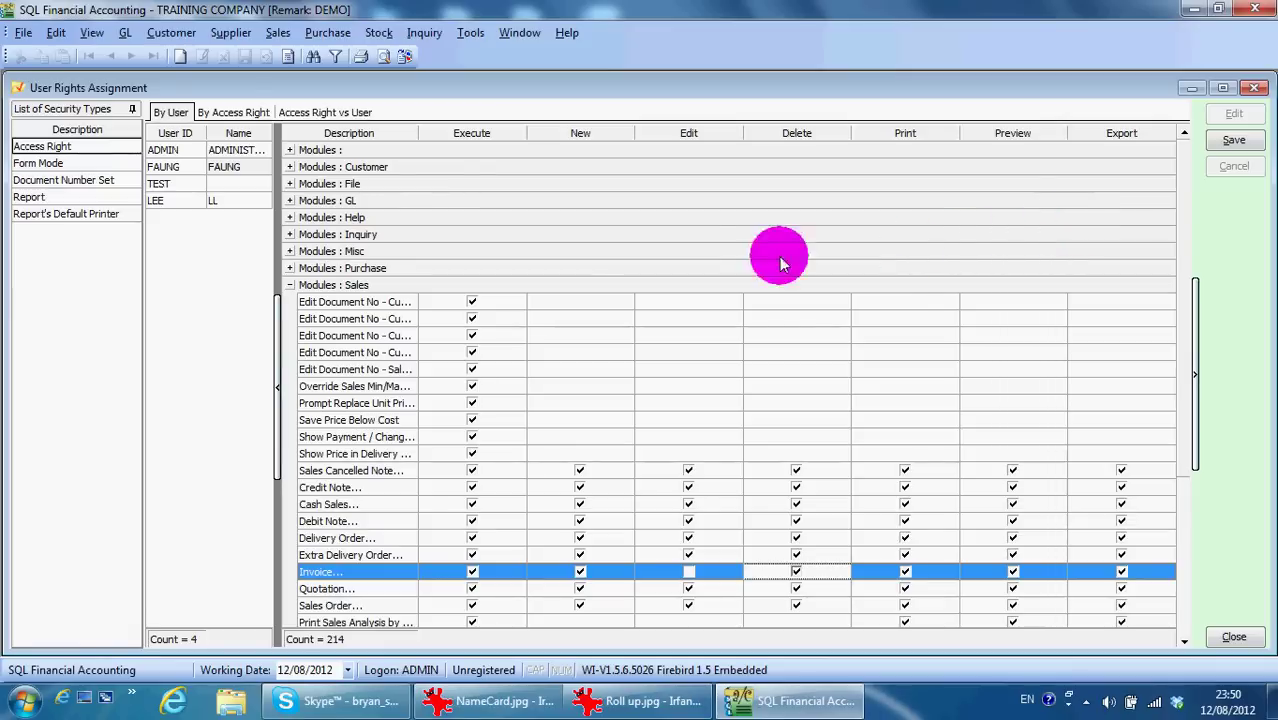
{"action": "left_click", "coordinate": [471, 32]}
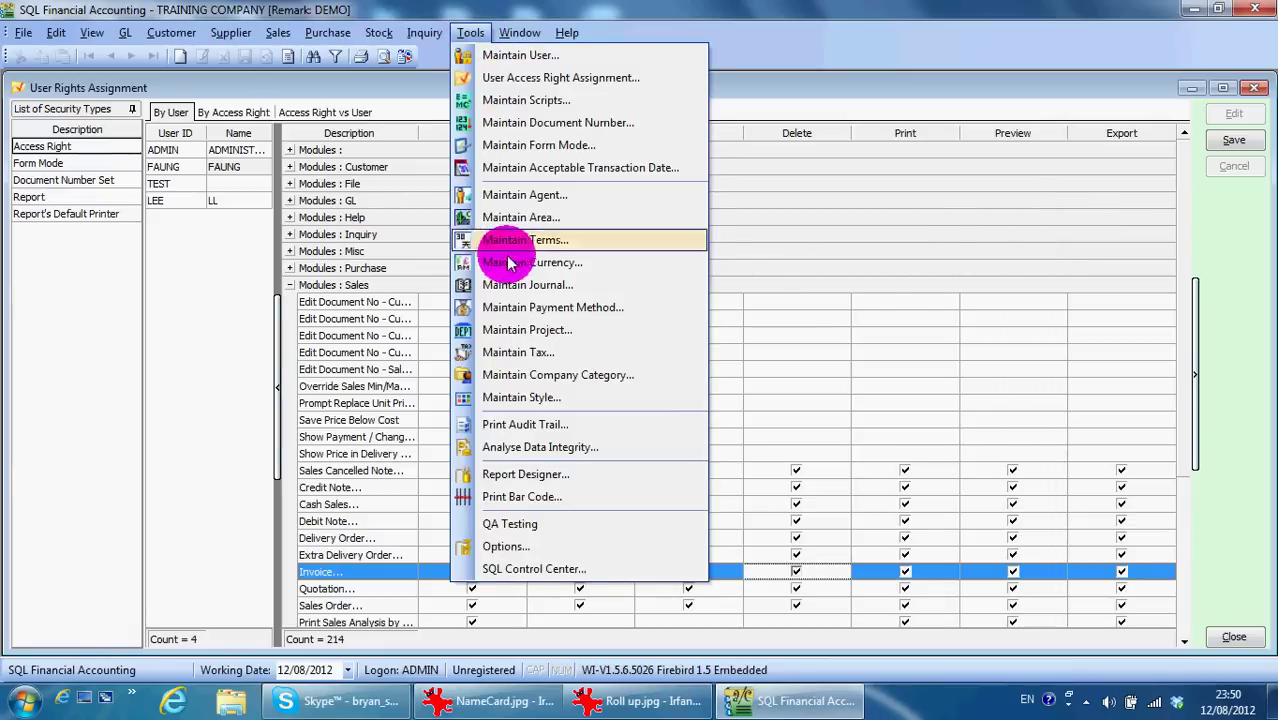
- Filter the audit trail to Insert events and browse the August 2012 entries, then close it and User Rights
{"action": "left_click", "coordinate": [537, 431]}
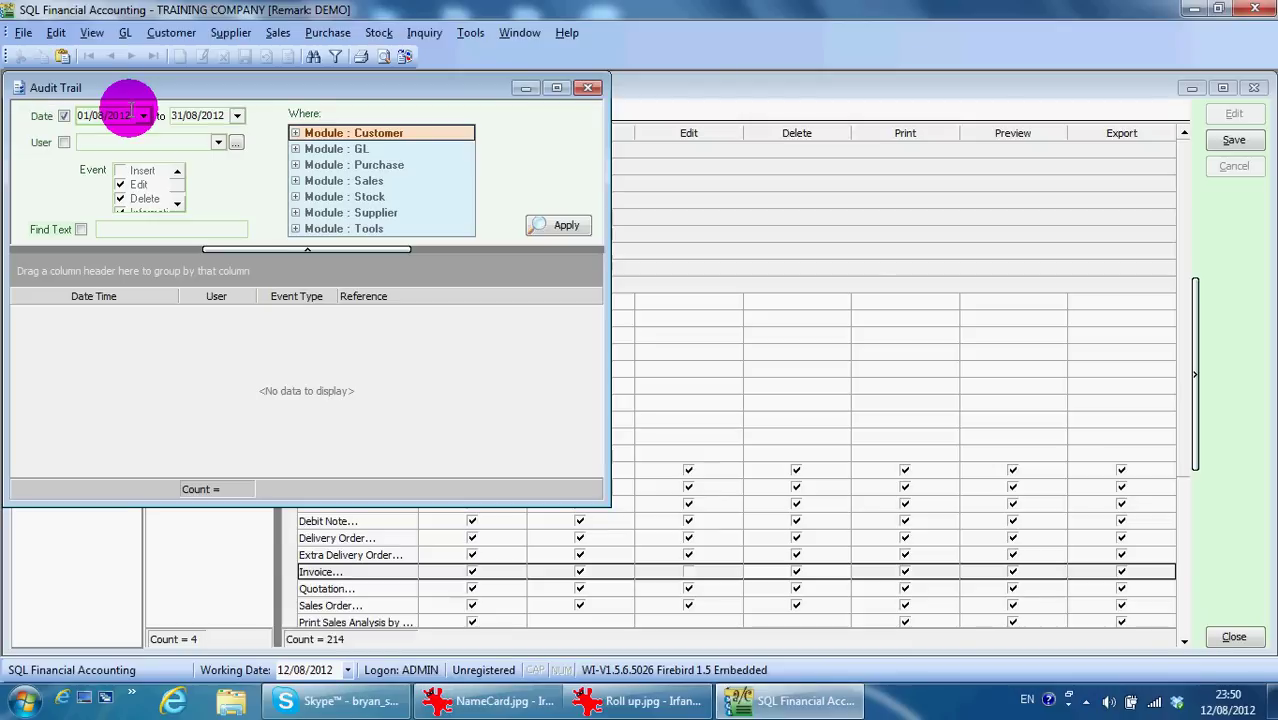
{"action": "left_click", "coordinate": [122, 171]}
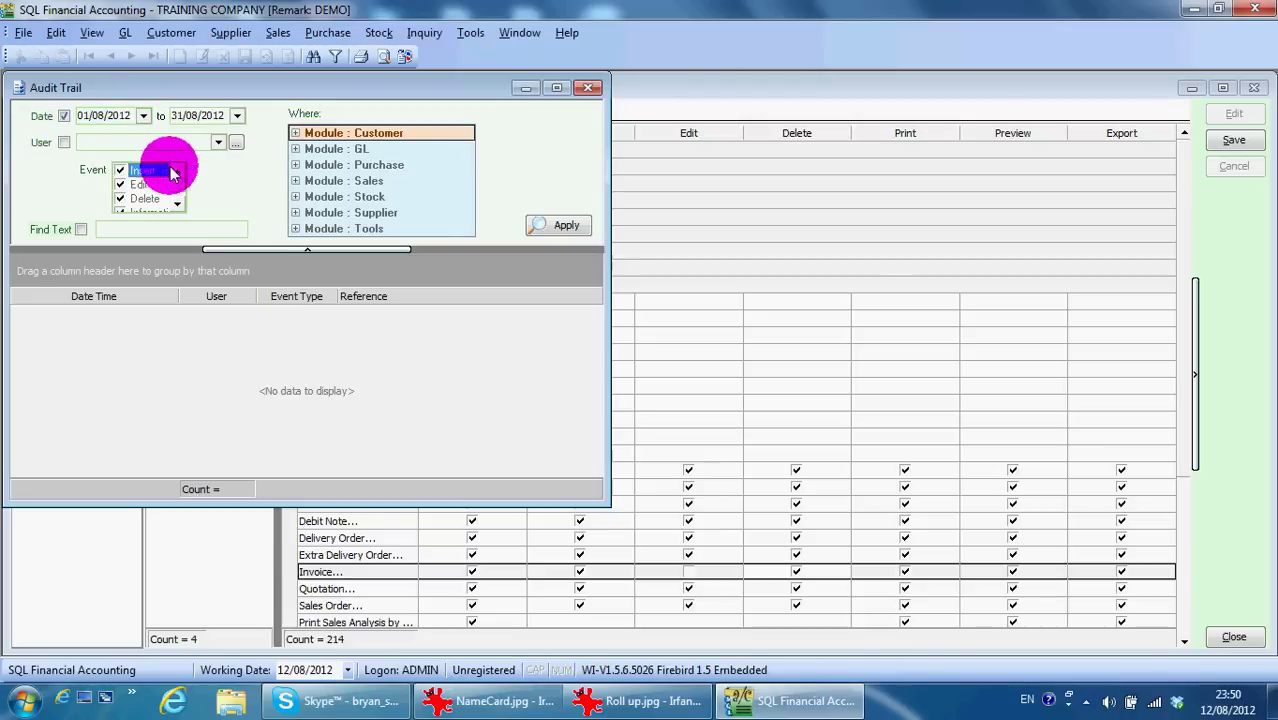
{"action": "left_click", "coordinate": [575, 222]}
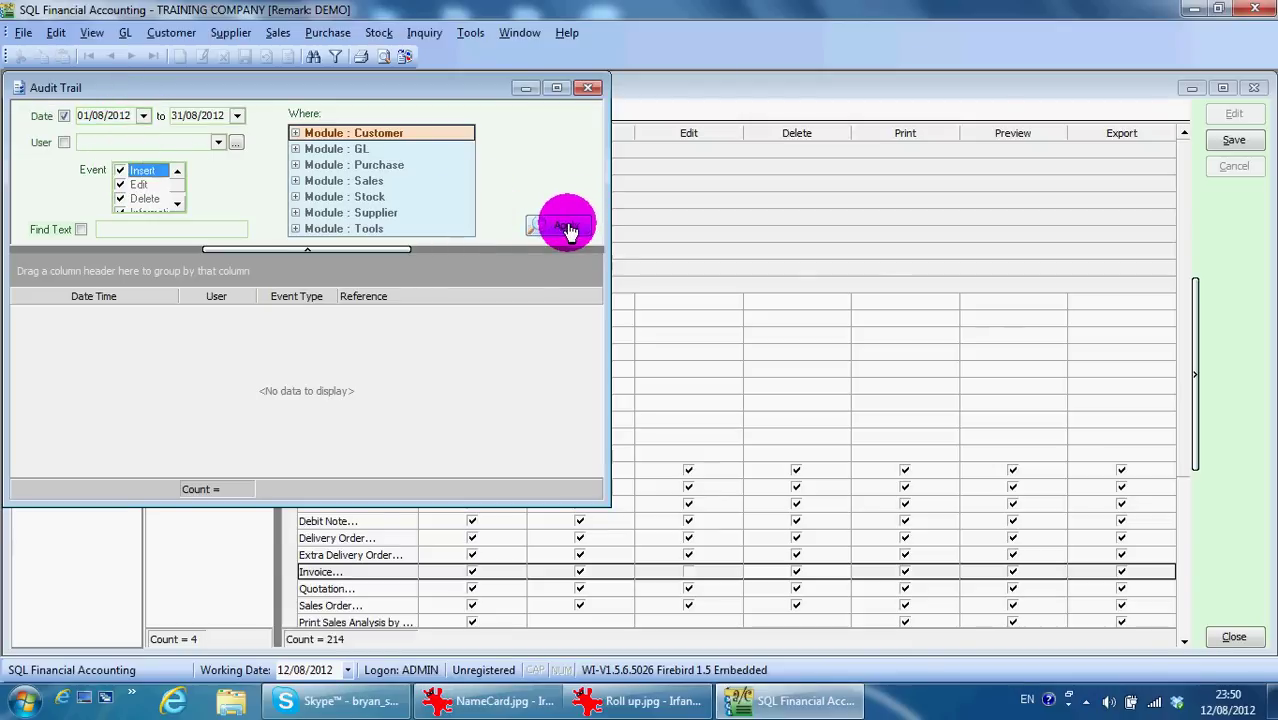
{"action": "left_click", "coordinate": [557, 88]}
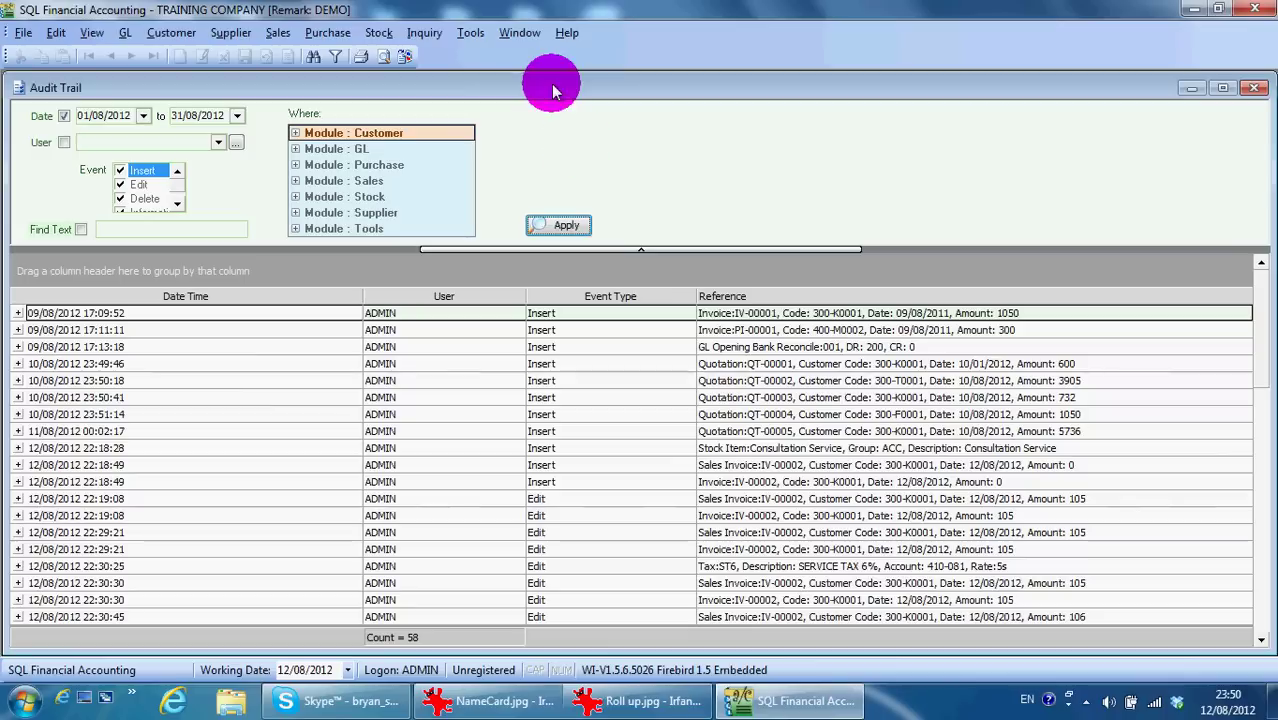
{"action": "left_click", "coordinate": [752, 314]}
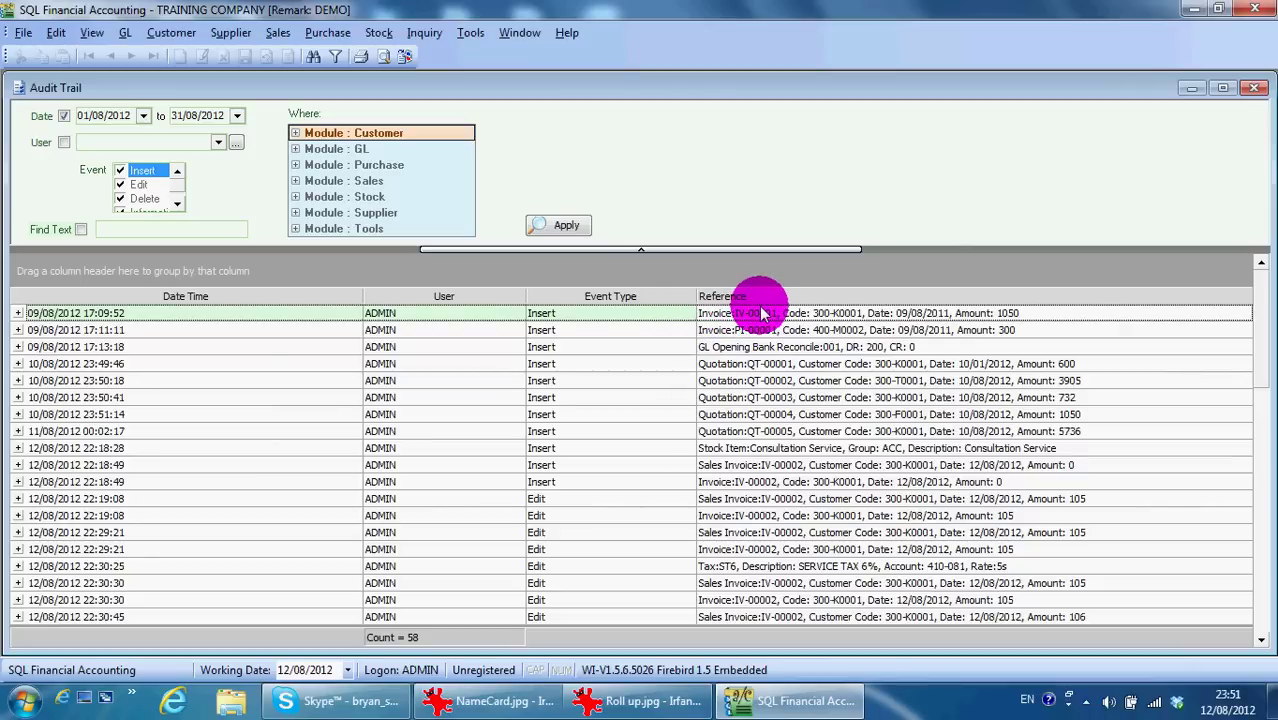
{"action": "left_click", "coordinate": [1255, 87]}
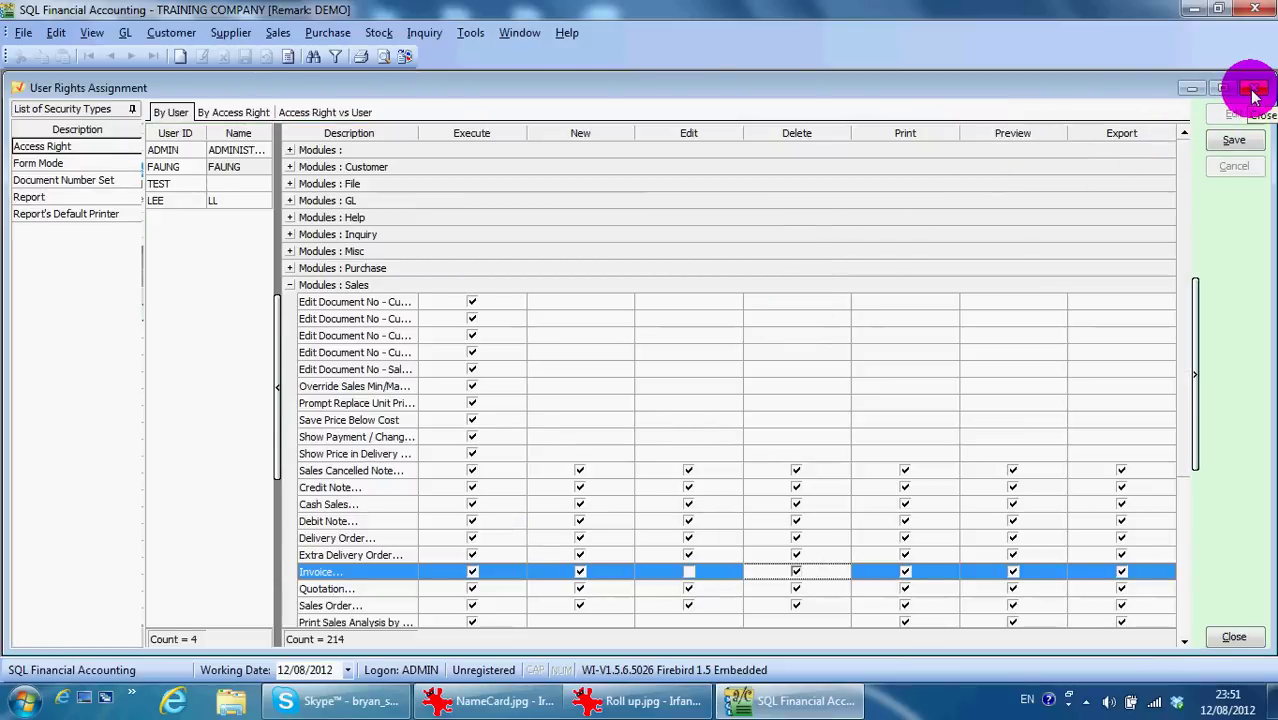
{"action": "left_click", "coordinate": [1255, 90]}
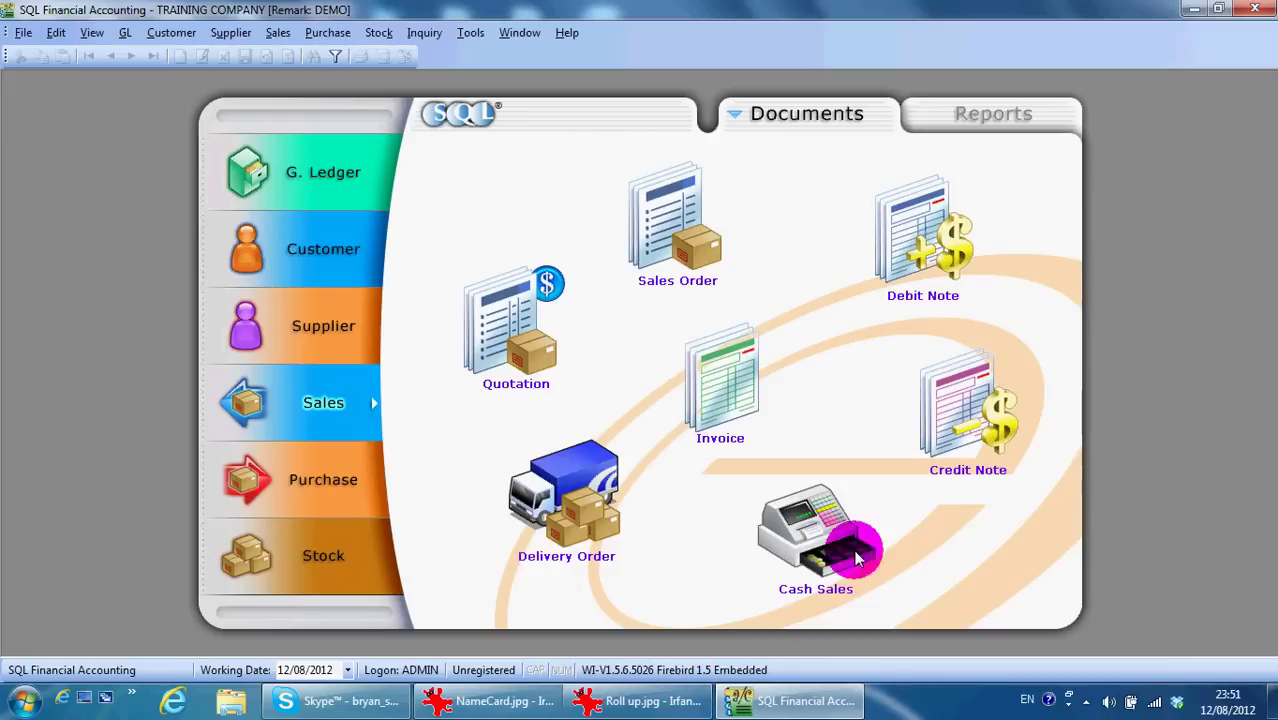
- Bring IrfanView forward and display the Roll up.jpg features banner
{"action": "left_click", "coordinate": [490, 700]}
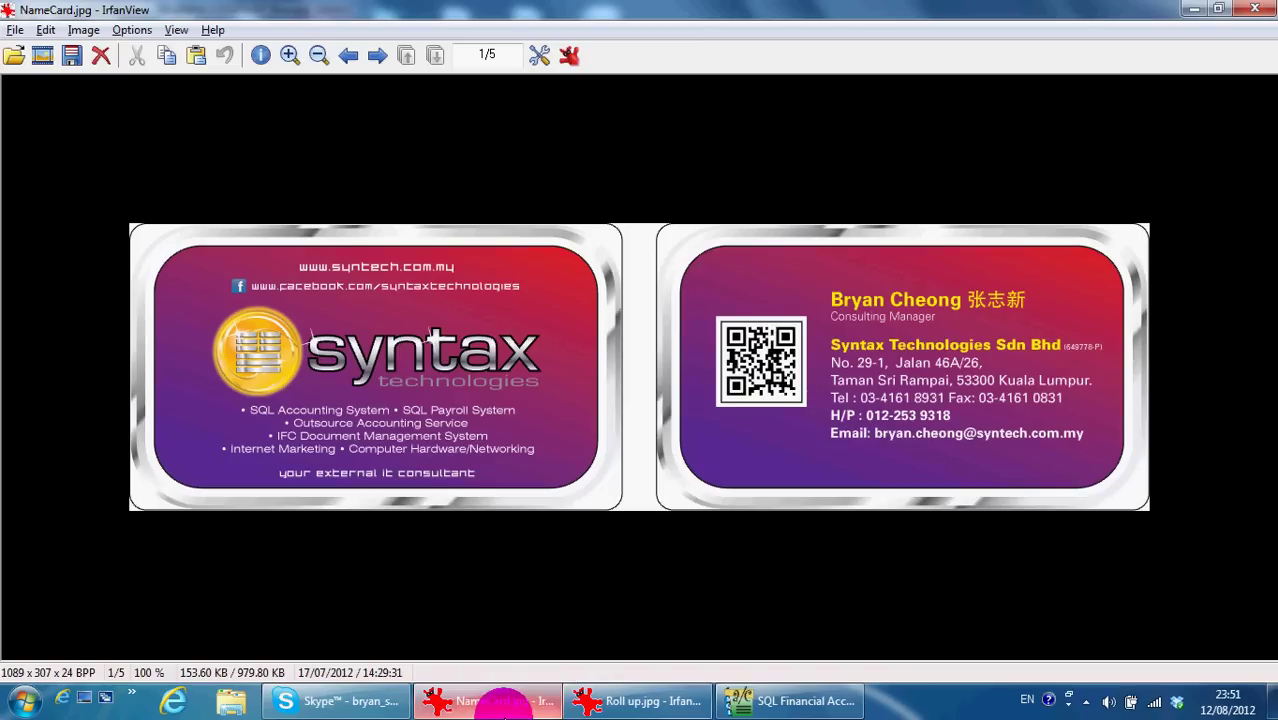
{"action": "left_click", "coordinate": [624, 705]}
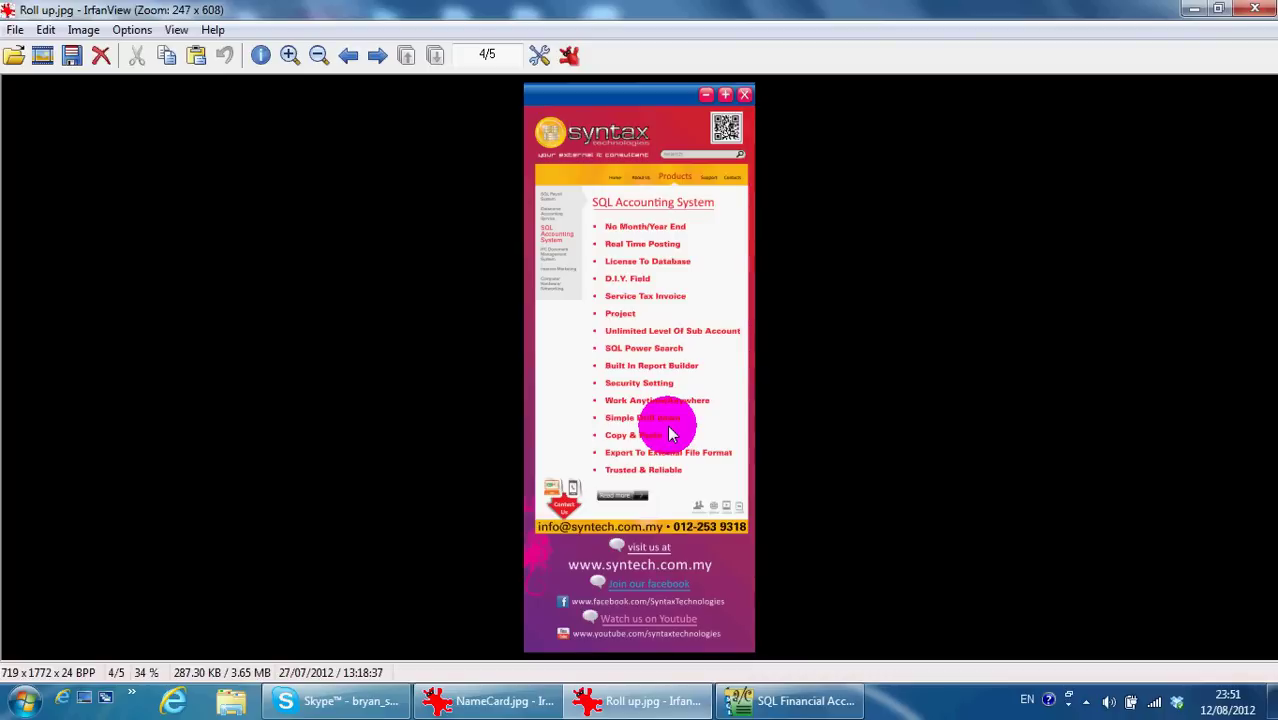
- Copy invoice IV-00013 and paste it into a new blank sales invoice
{"action": "left_click", "coordinate": [775, 697]}
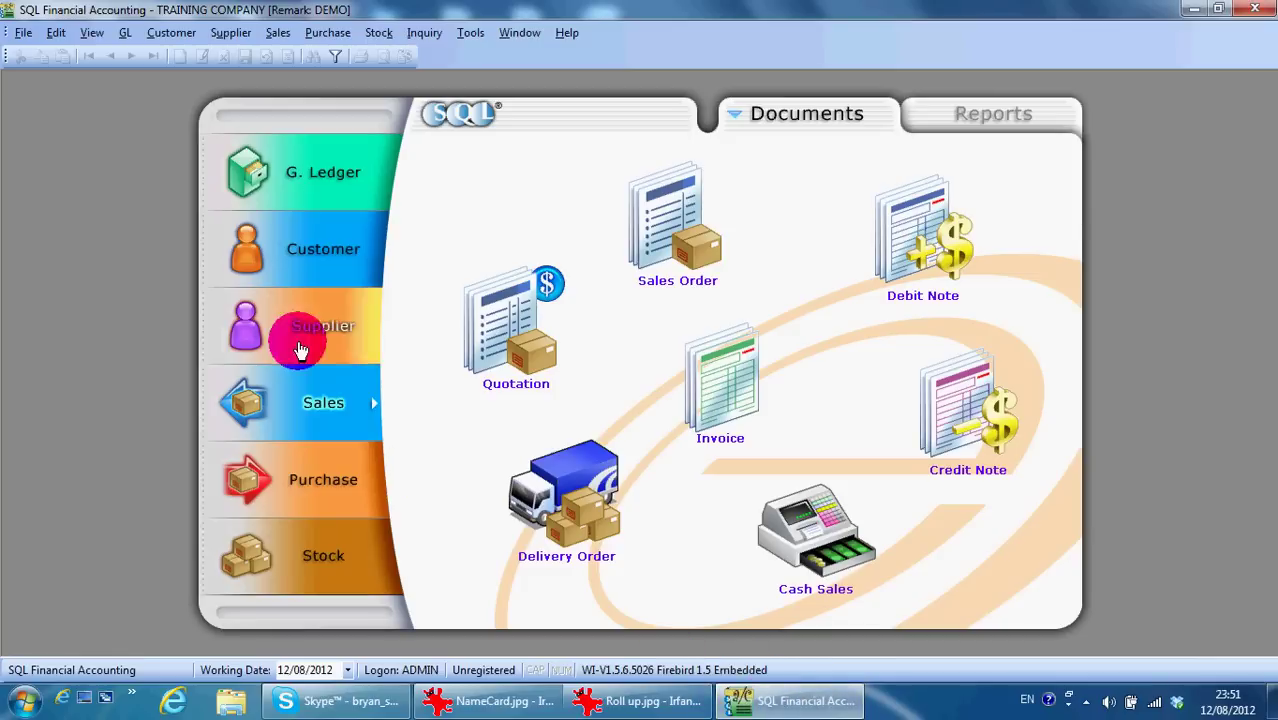
{"action": "left_click", "coordinate": [723, 396]}
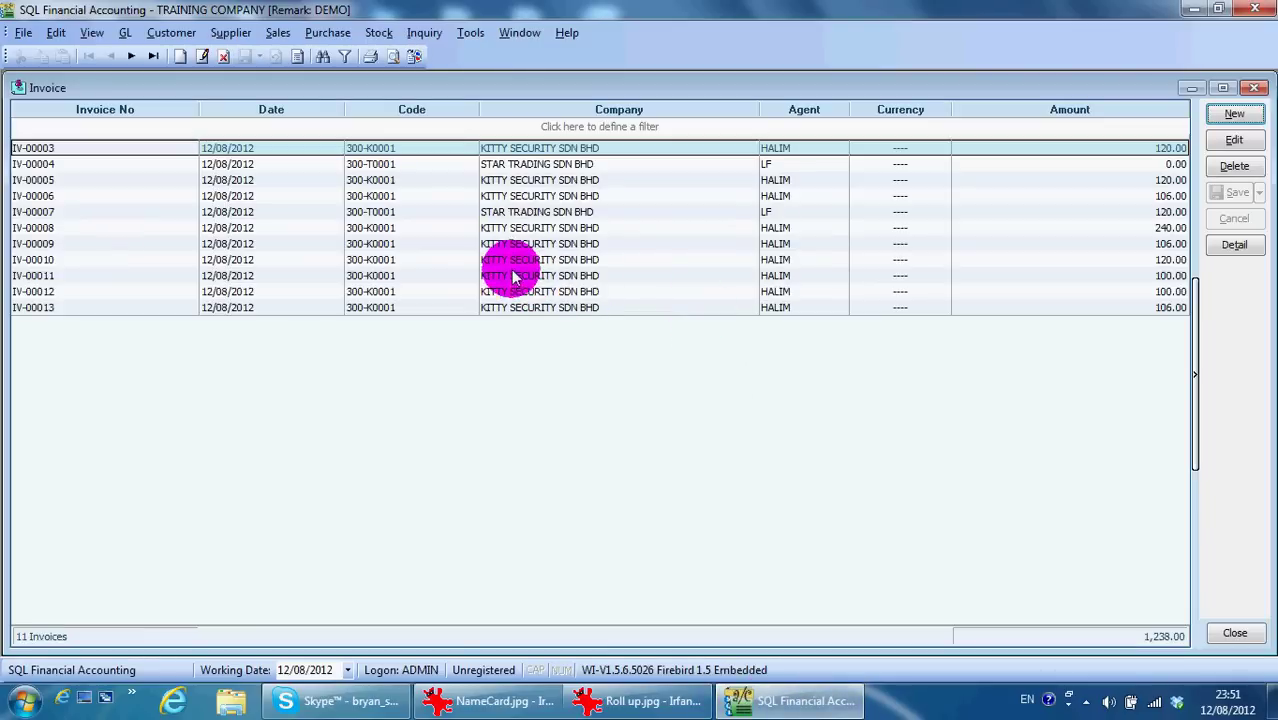
{"action": "left_click", "coordinate": [518, 310]}
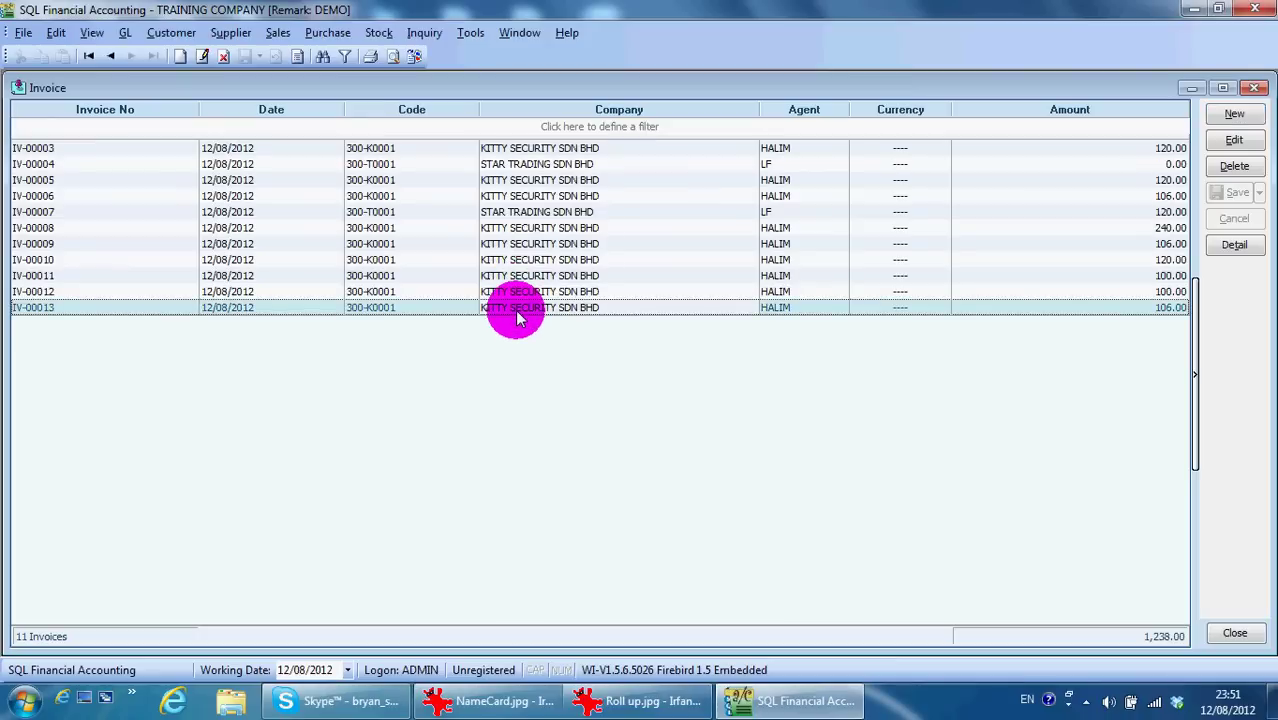
{"action": "right_click", "coordinate": [518, 312]}
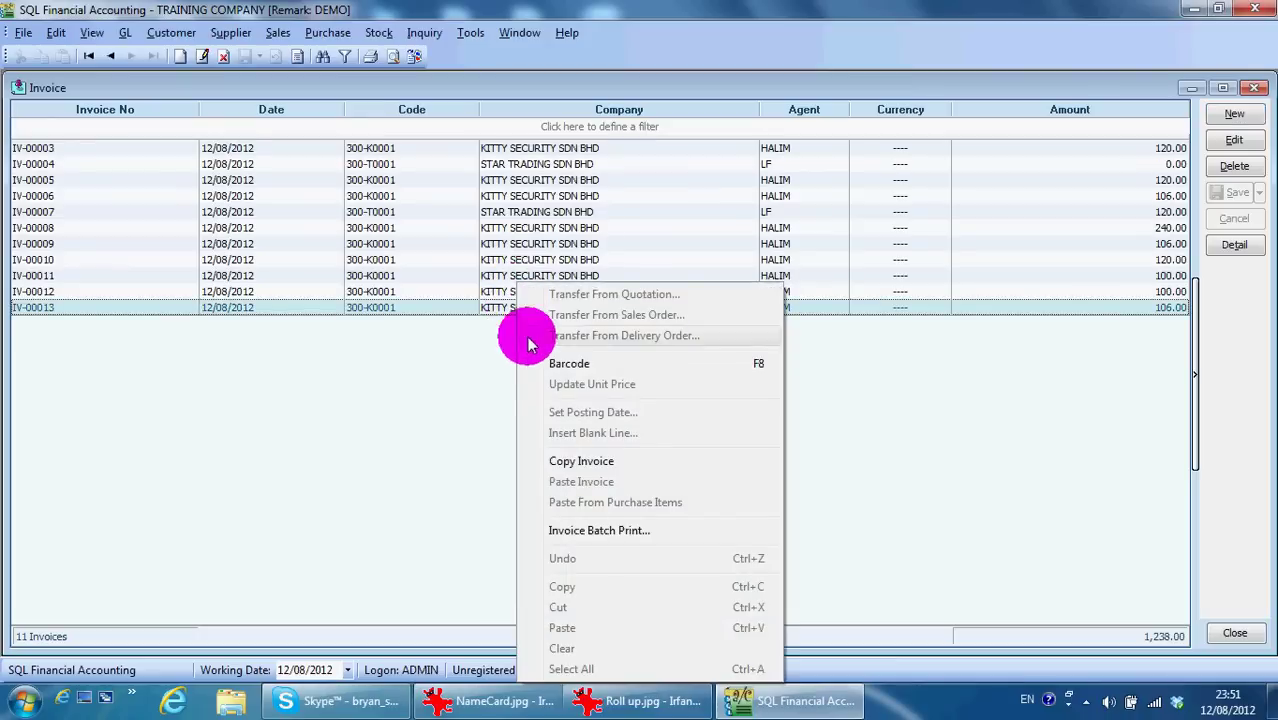
{"action": "left_click", "coordinate": [572, 461]}
{"action": "left_click", "coordinate": [1240, 116]}
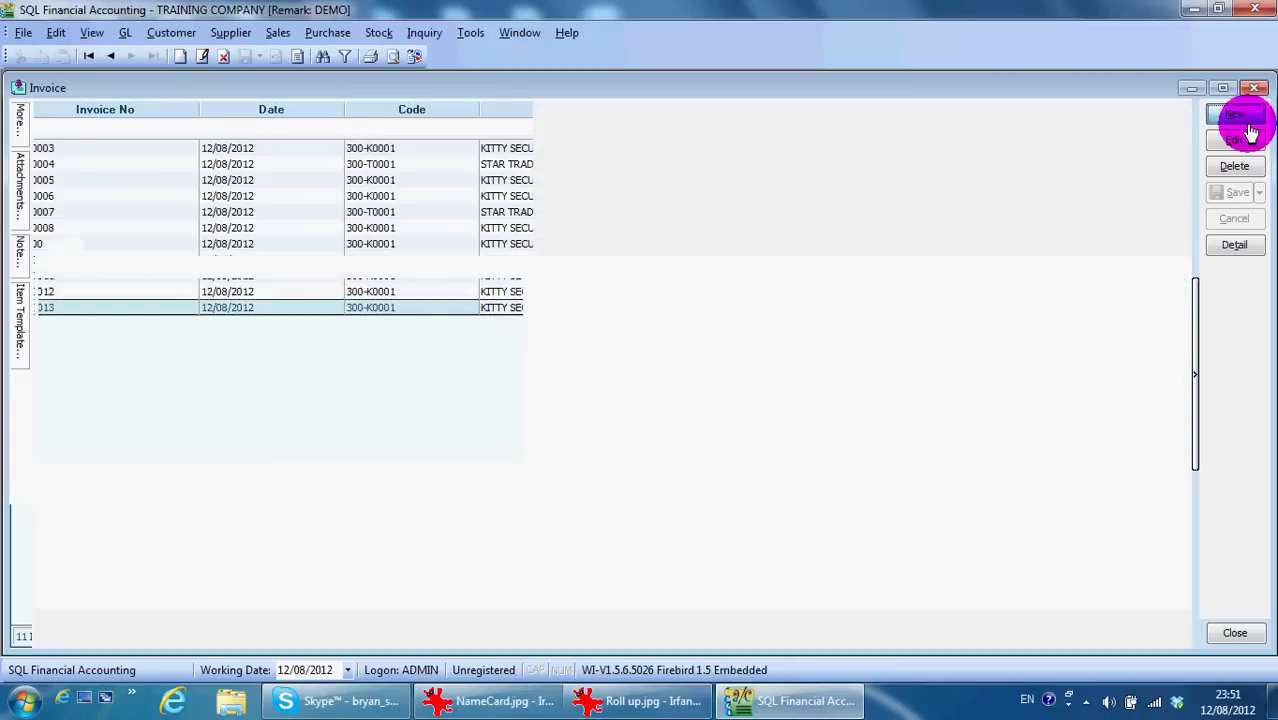
{"action": "right_click", "coordinate": [335, 118]}
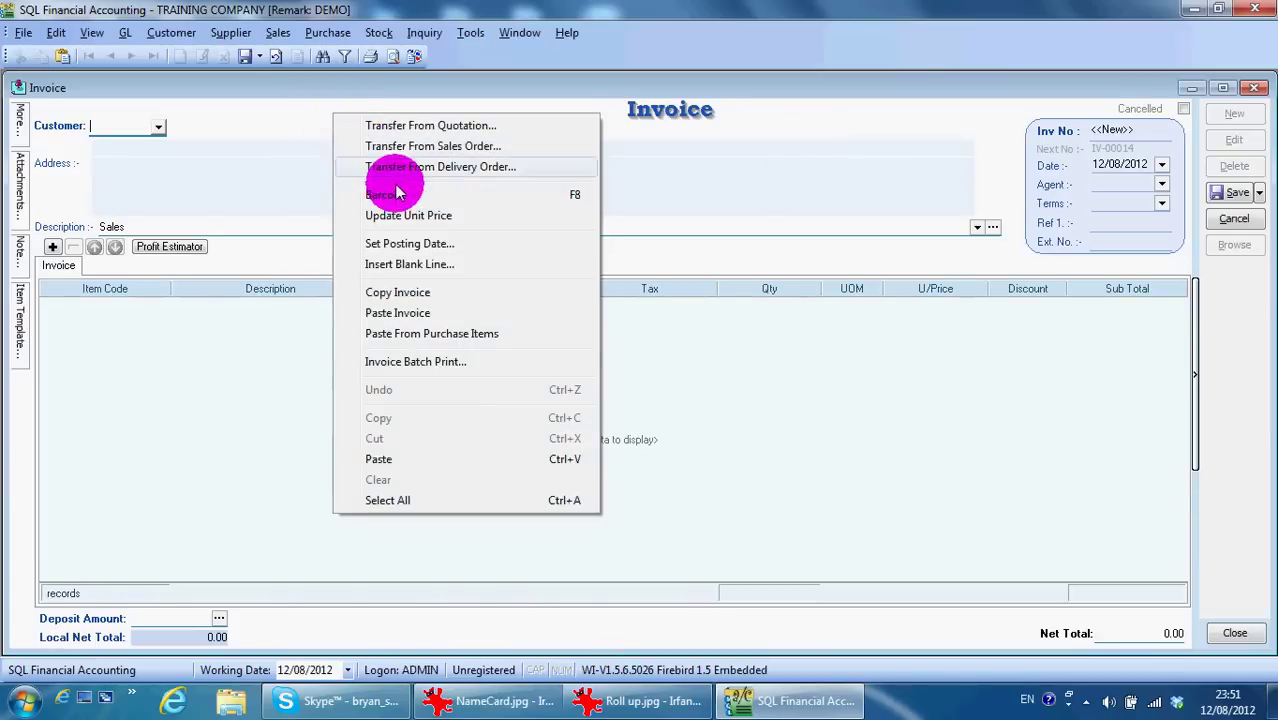
{"action": "left_click", "coordinate": [397, 313]}
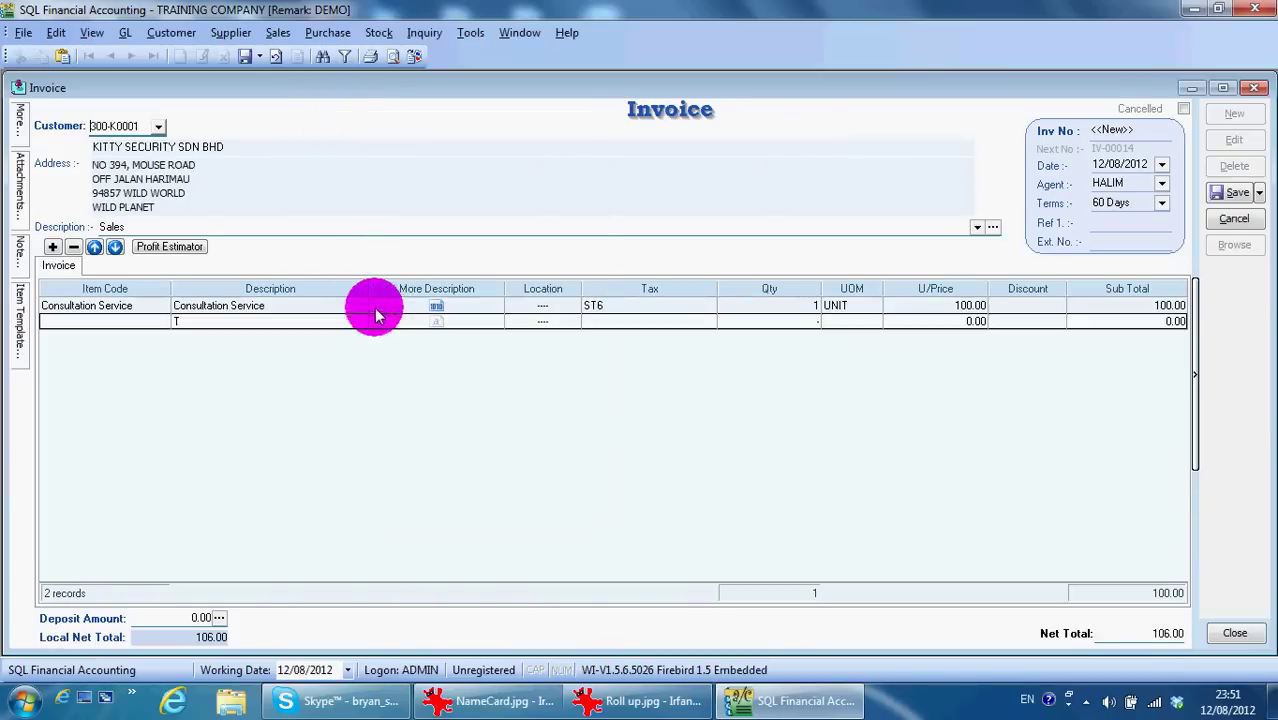
- Change the customer to STAR TRADING SDN BHD (300-T0001) and save it as IV-00014
{"action": "left_click", "coordinate": [140, 127]}
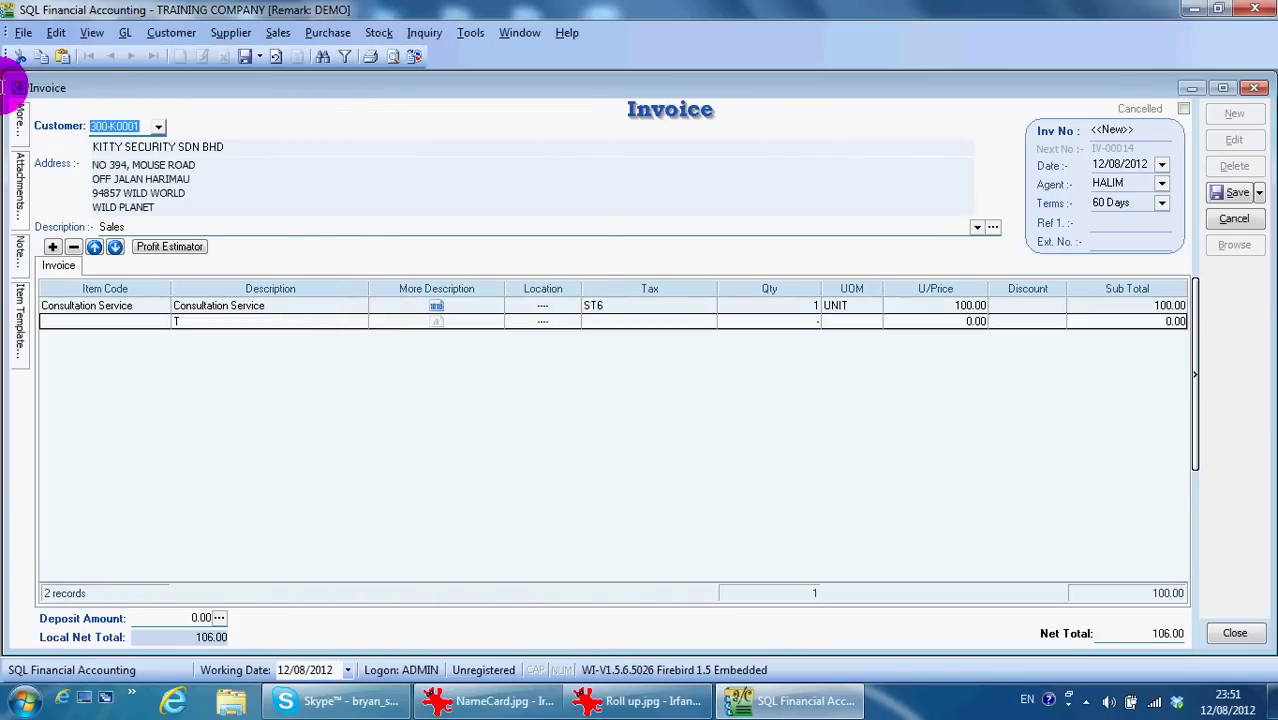
{"action": "type", "text": "ss"}
{"action": "key", "text": "BackSpace"}
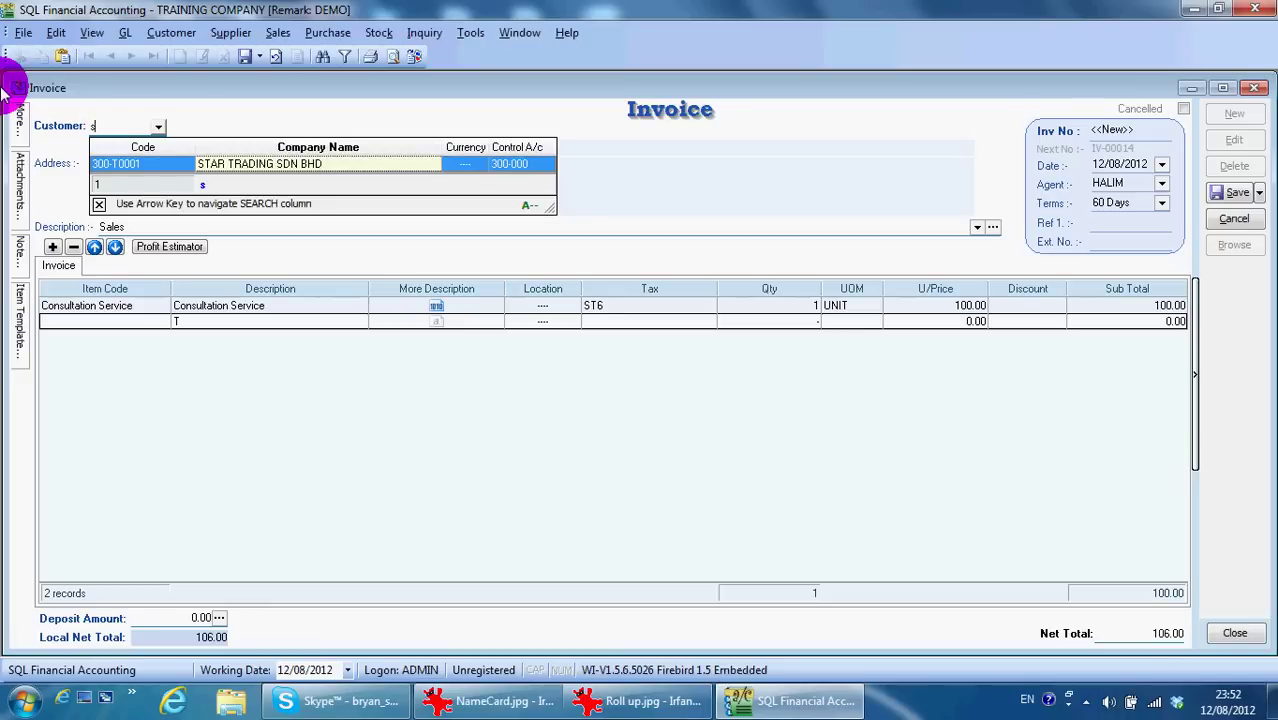
{"action": "key", "text": "Return"}
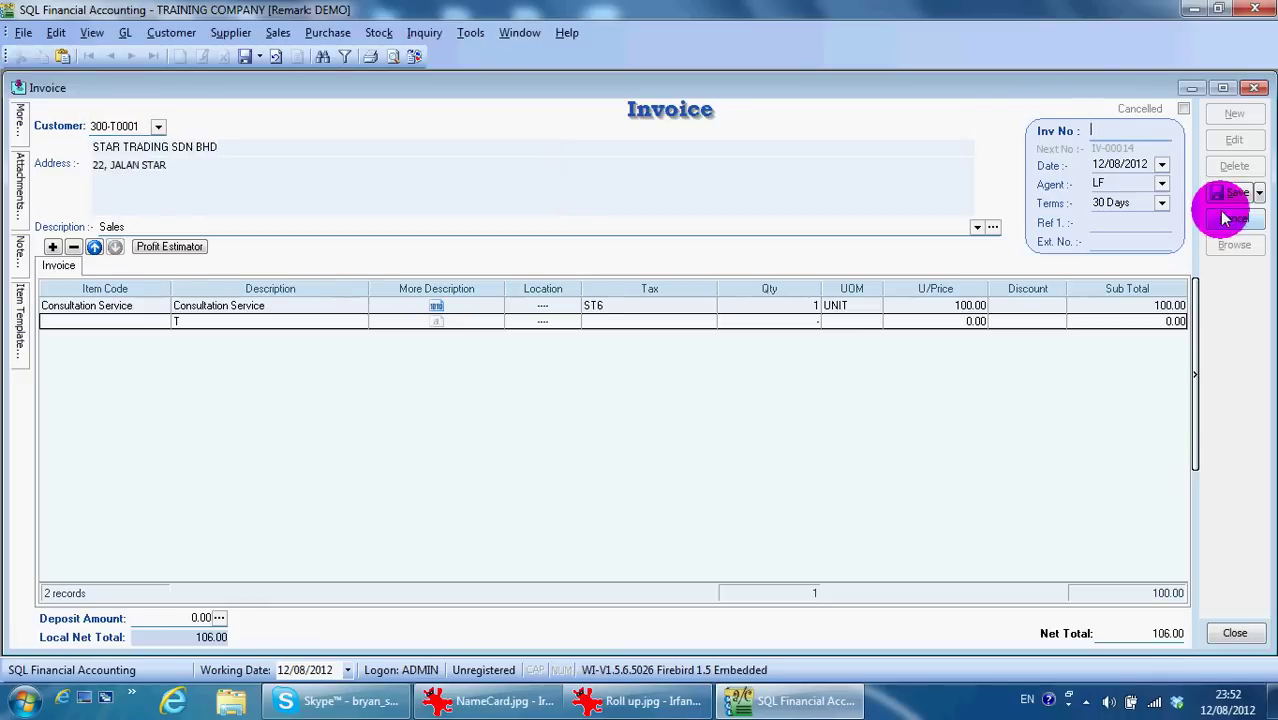
{"action": "left_click", "coordinate": [1237, 194]}
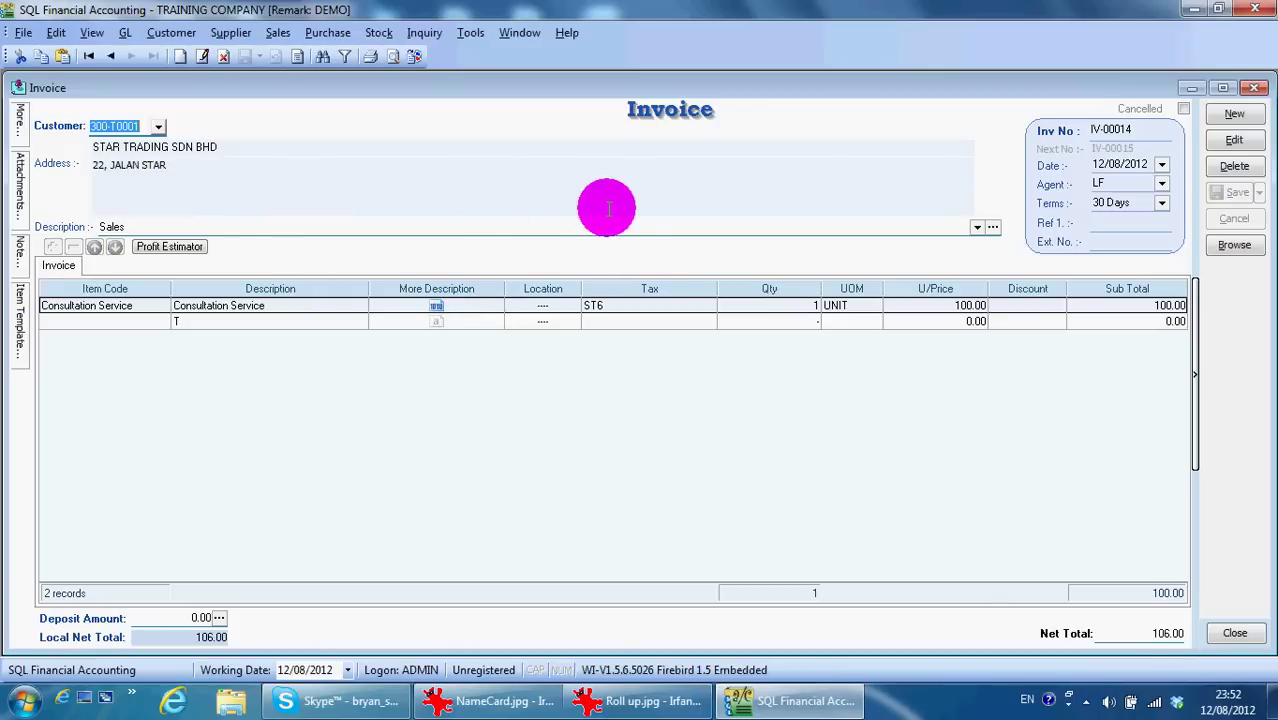
- Cycle IrfanView through the roll-up and name card images, then return to invoice IV-00014
{"action": "left_click", "coordinate": [642, 703]}
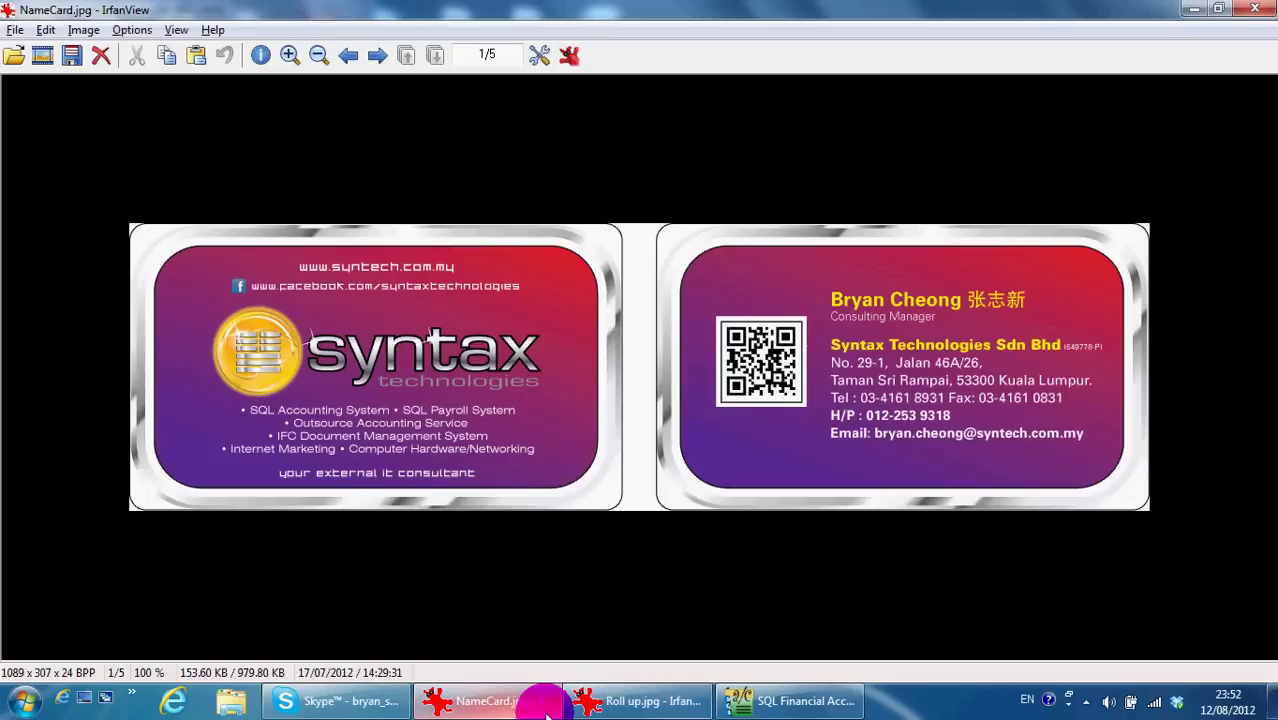
{"action": "left_click", "coordinate": [495, 702]}
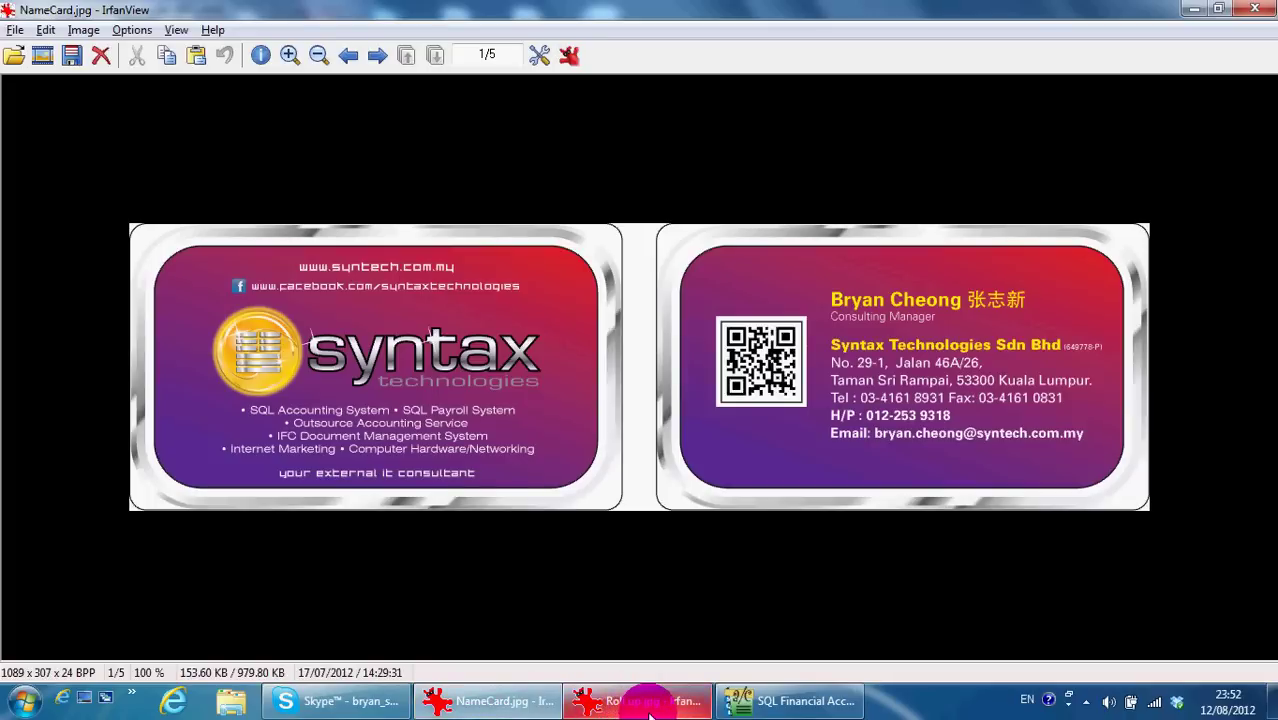
{"action": "left_click", "coordinate": [745, 700]}
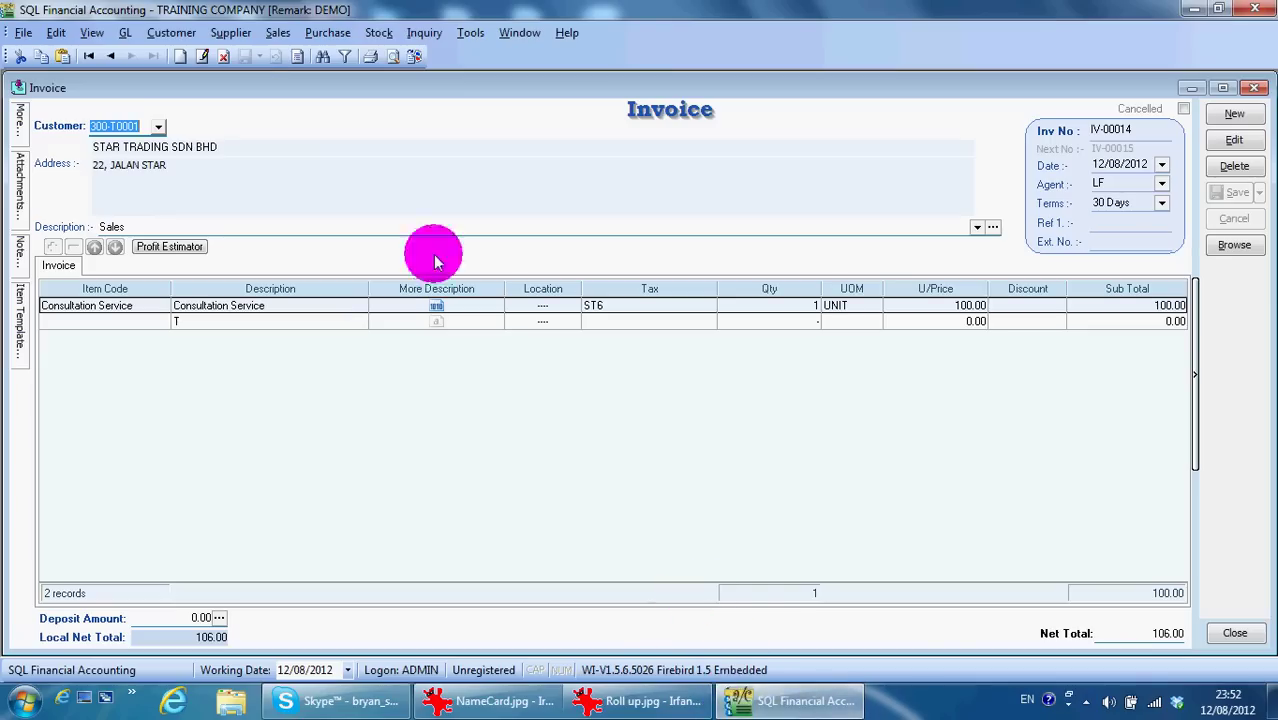
- Preview IV-00014 with a sales invoice layout and set printing to a PDF file
{"action": "left_click", "coordinate": [392, 56]}
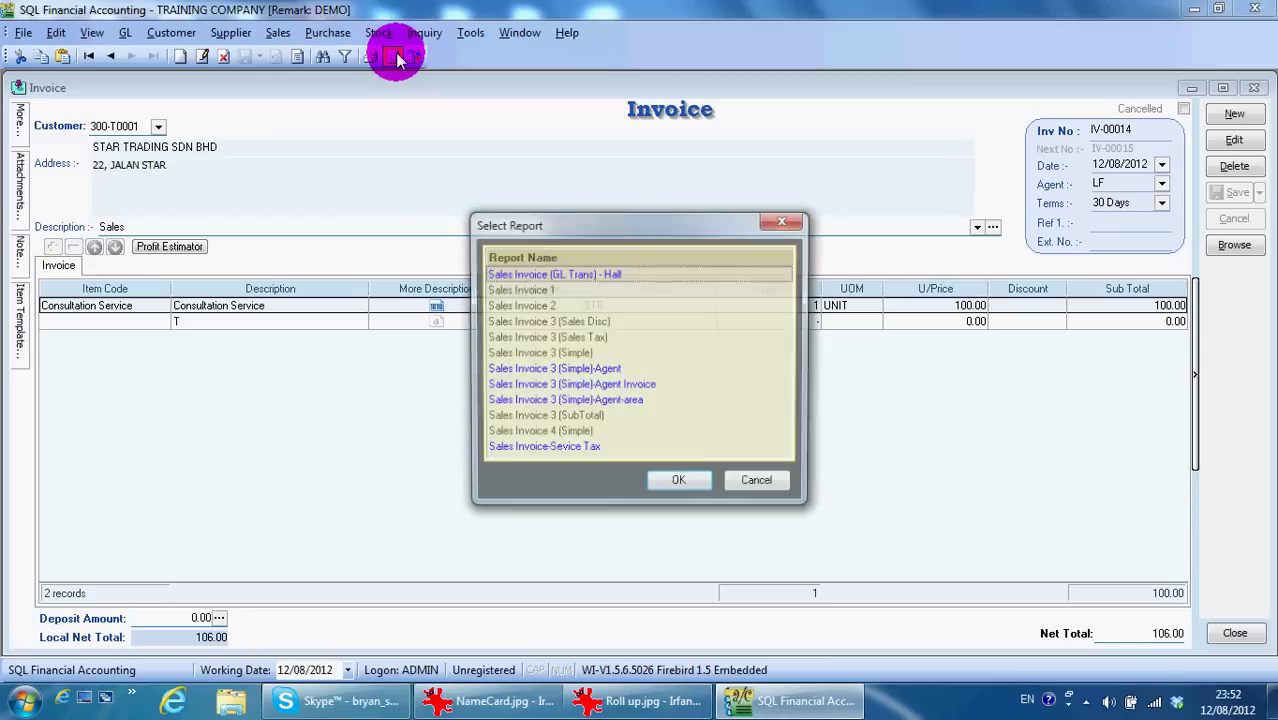
{"action": "double_click", "coordinate": [571, 352]}
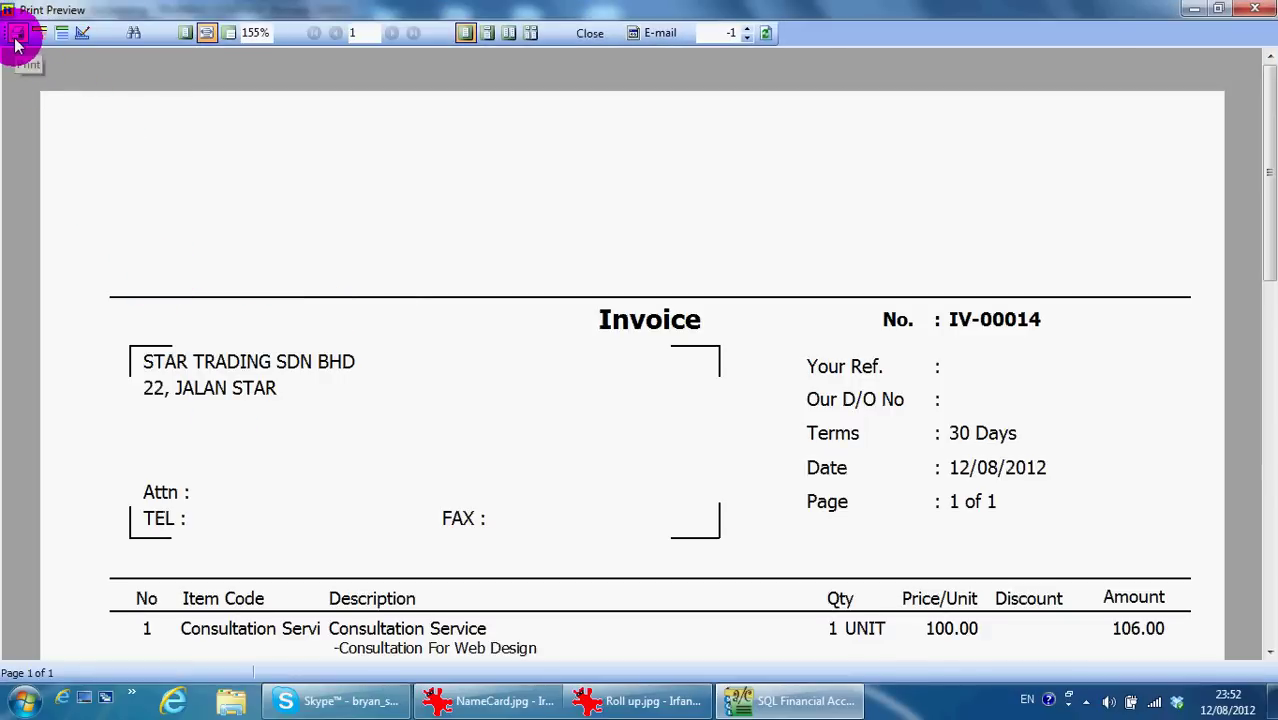
{"action": "left_click", "coordinate": [15, 36]}
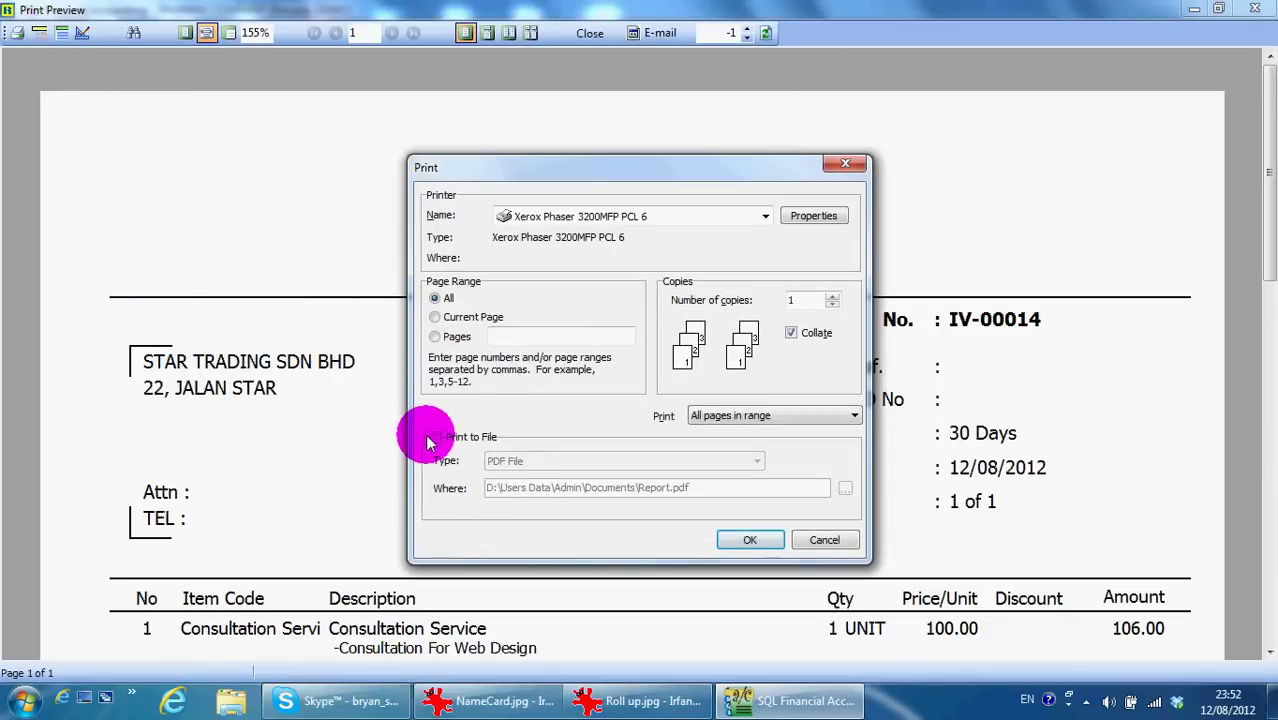
{"action": "left_click", "coordinate": [434, 437]}
{"action": "left_click", "coordinate": [752, 461]}
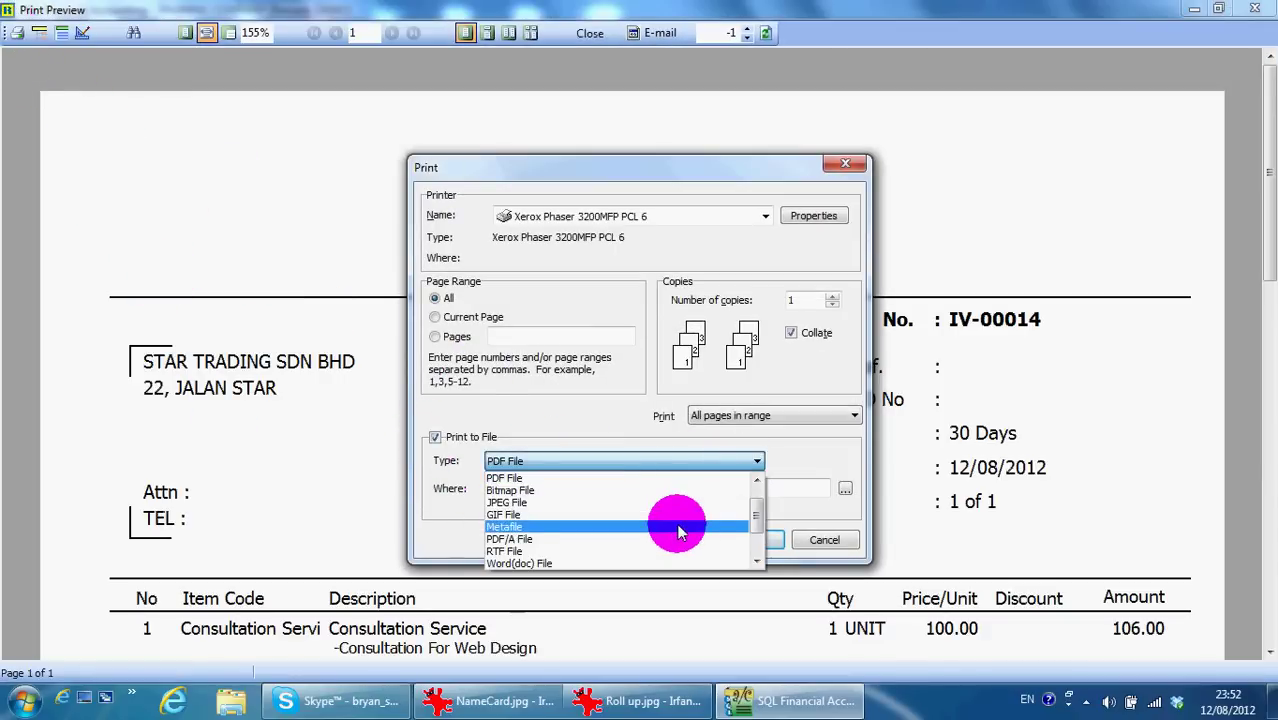
{"action": "scroll", "coordinate": [678, 533], "scroll_direction": "down", "scroll_amount": 2}
{"action": "scroll", "coordinate": [665, 540], "scroll_direction": "down", "scroll_amount": 2}
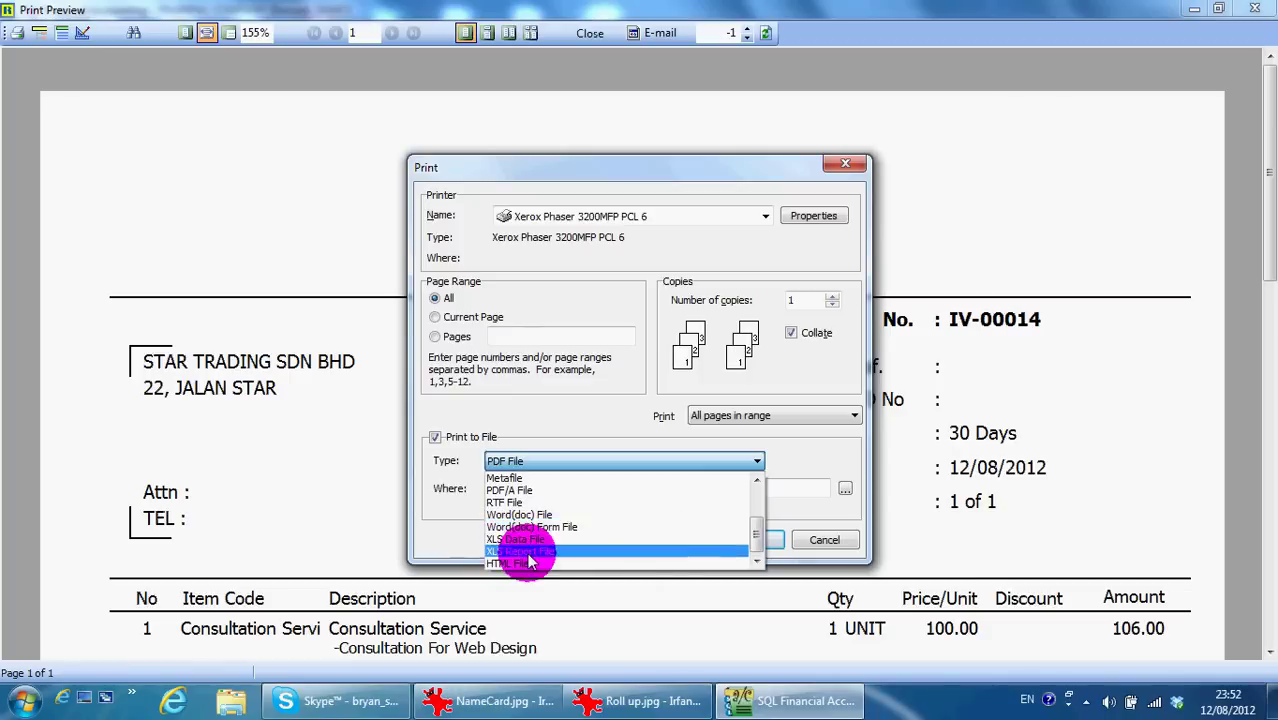
{"action": "scroll", "coordinate": [530, 553], "scroll_direction": "up", "scroll_amount": 2}
{"action": "scroll", "coordinate": [542, 568], "scroll_direction": "up", "scroll_amount": 1}
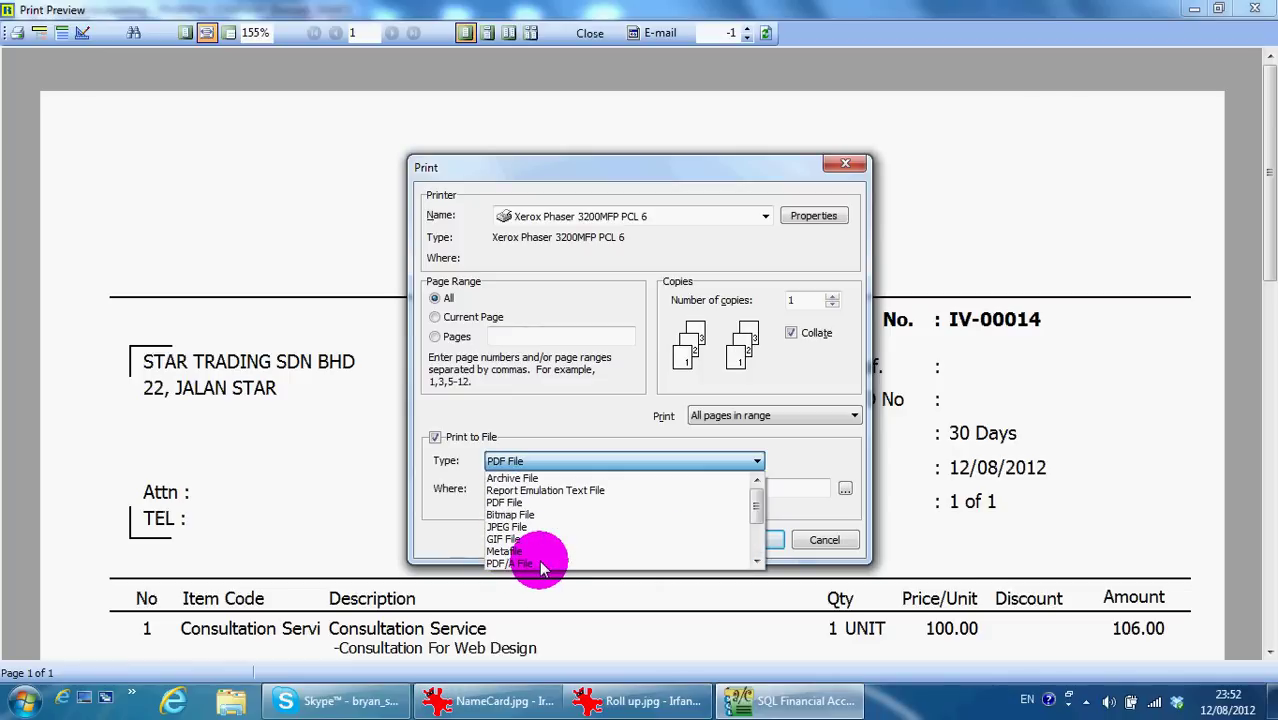
{"action": "left_click", "coordinate": [520, 502]}
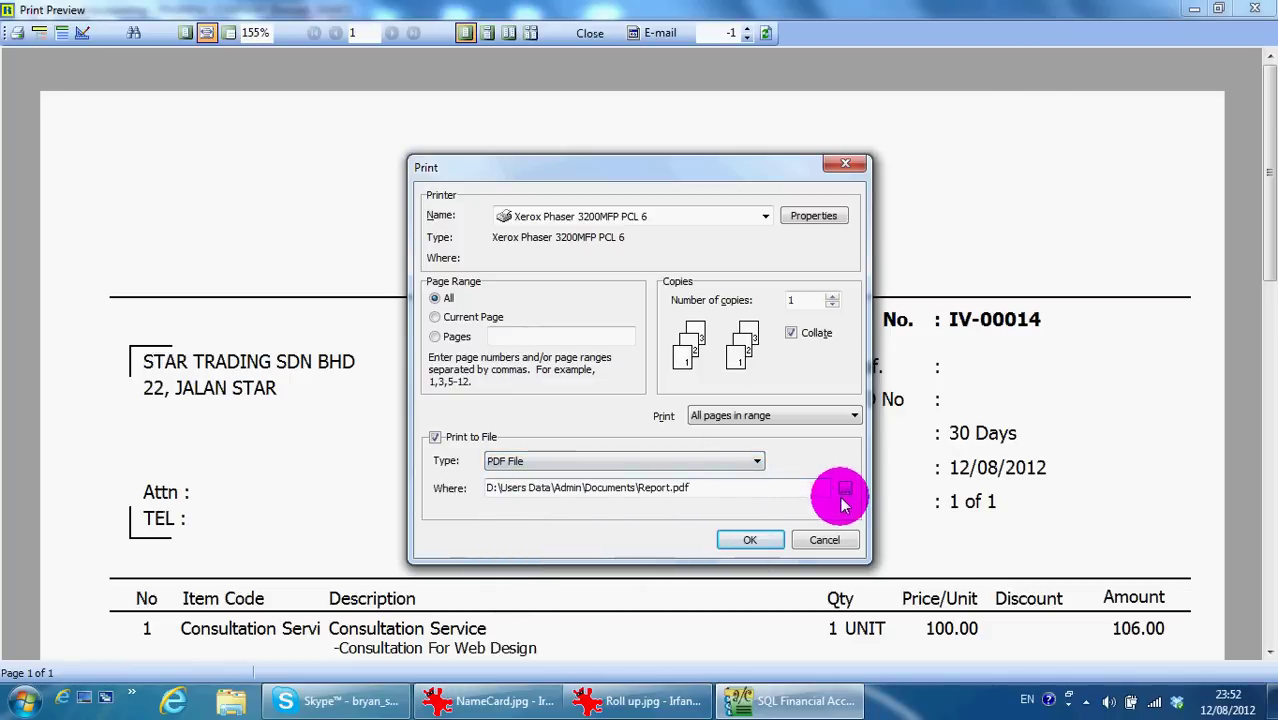
- Export the invoice as Invoice 123.pdf on the Desktop and close the preview
{"action": "left_click", "coordinate": [845, 489]}
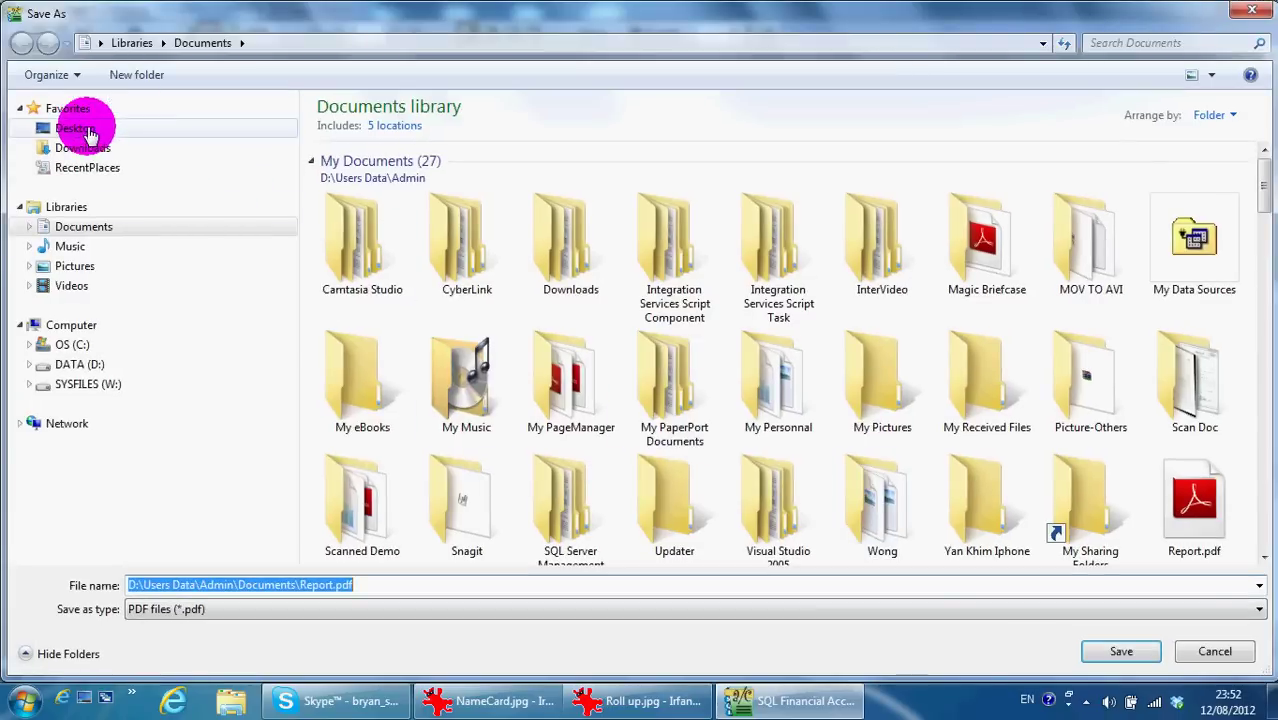
{"action": "left_click", "coordinate": [88, 133]}
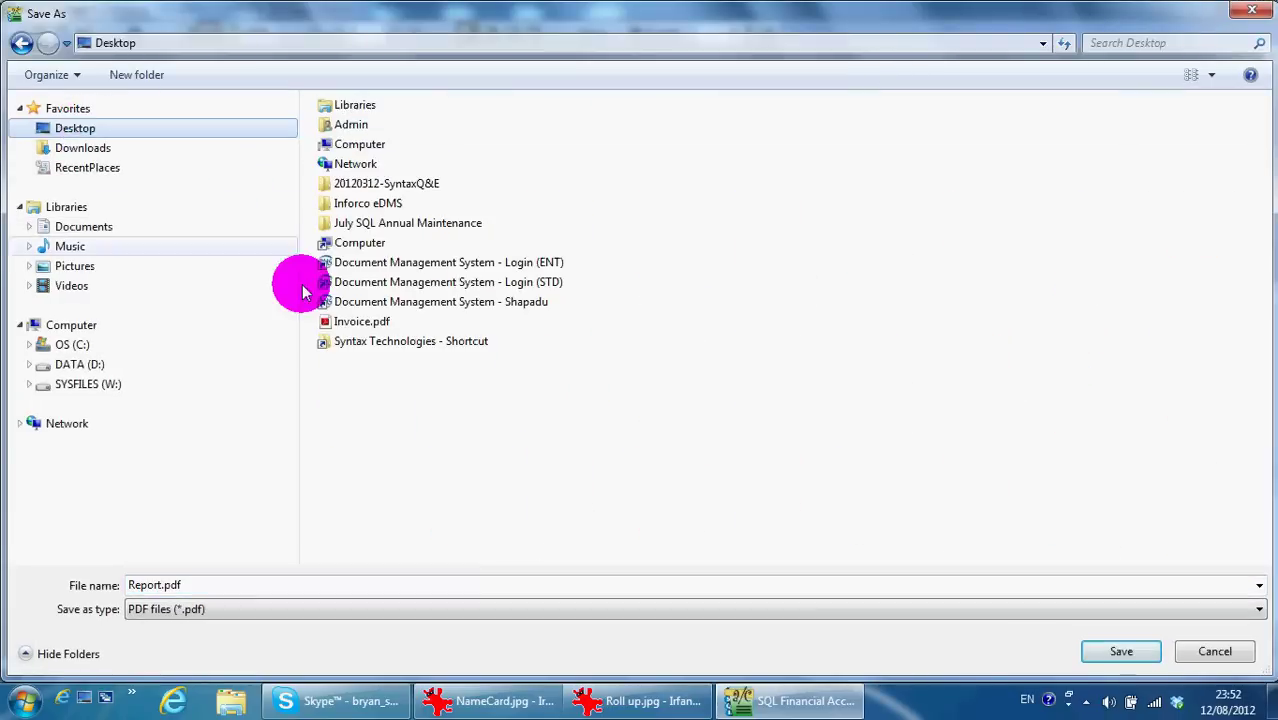
{"action": "double_click", "coordinate": [249, 584]}
{"action": "type", "text": "I"}
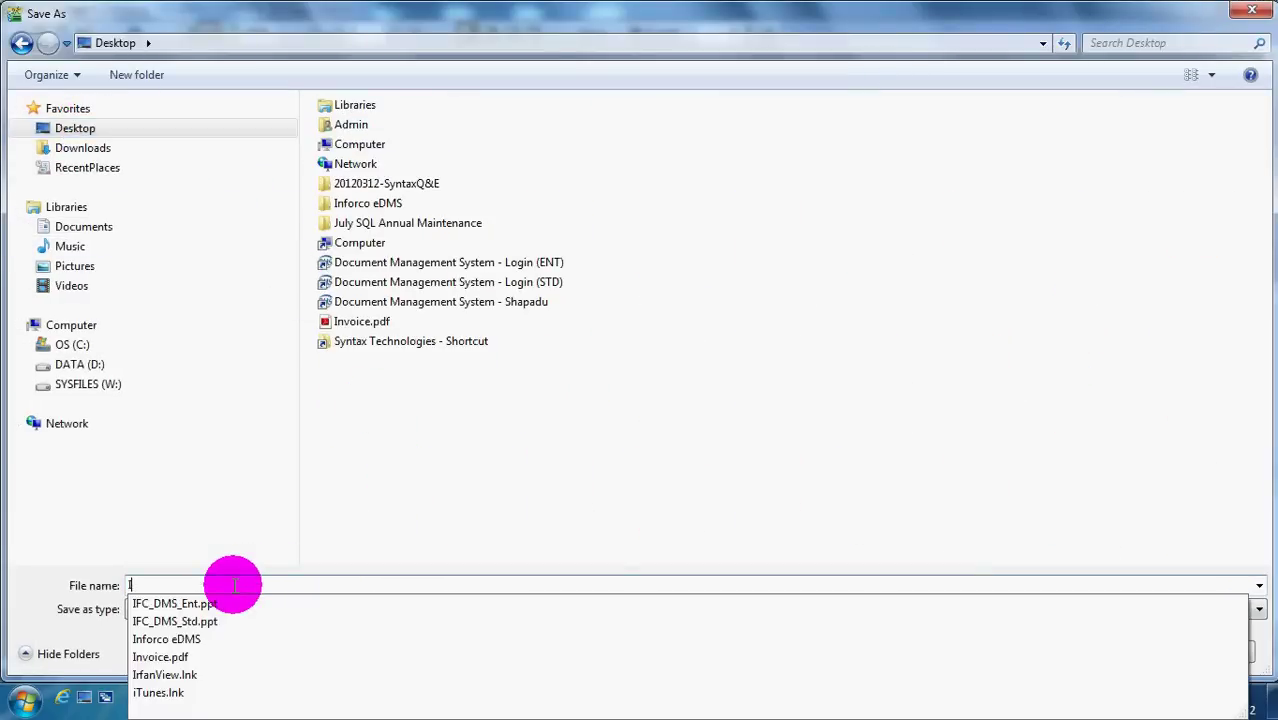
{"action": "type", "text": "nvoice 123"}
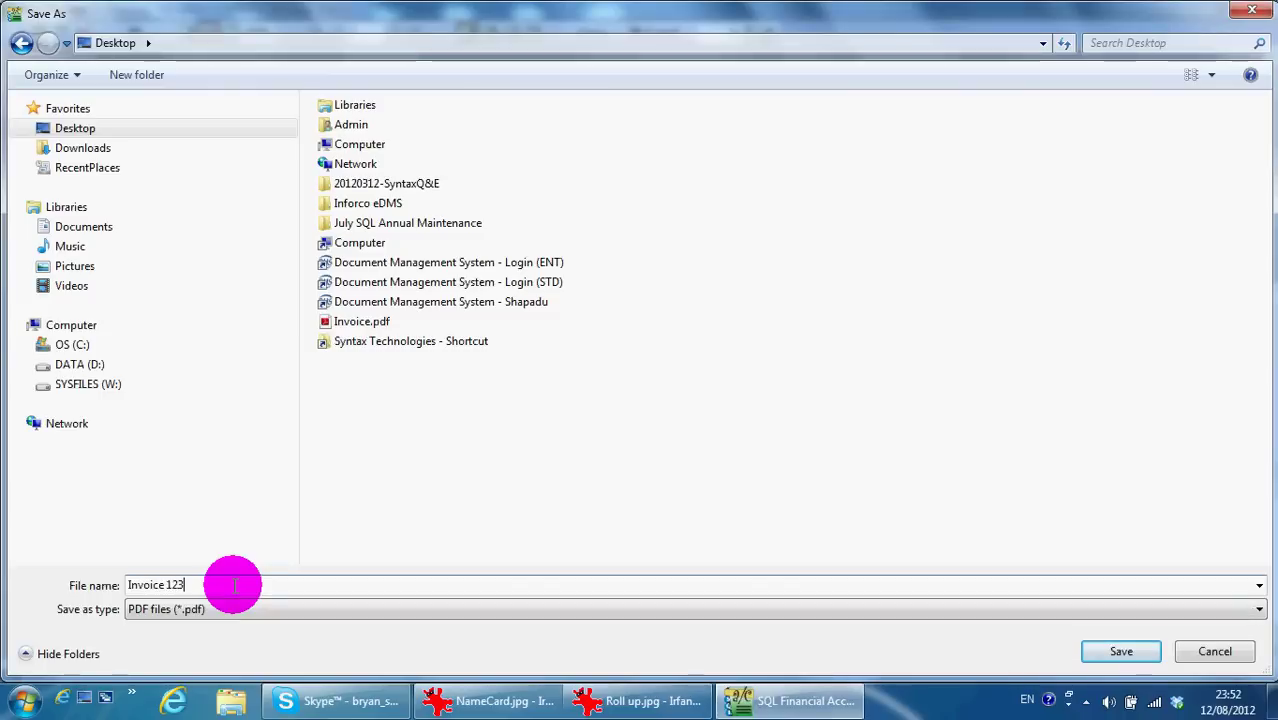
{"action": "left_click", "coordinate": [1121, 651]}
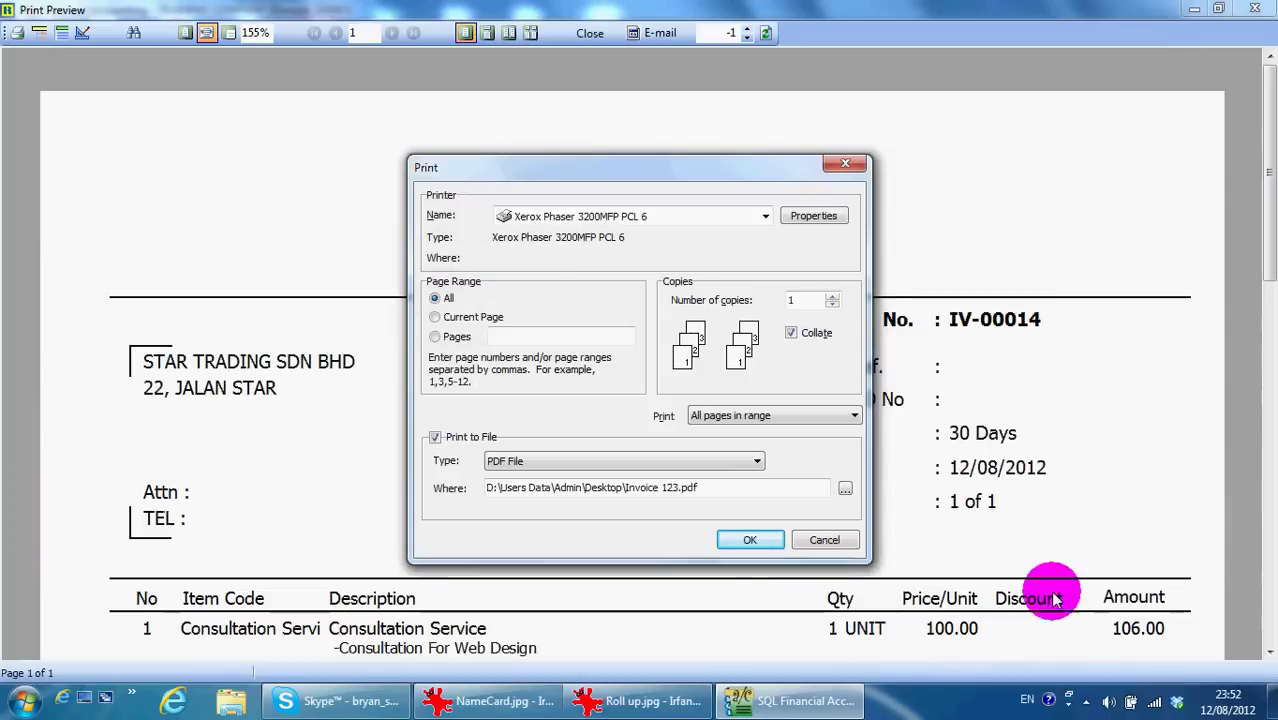
{"action": "left_click", "coordinate": [752, 540]}
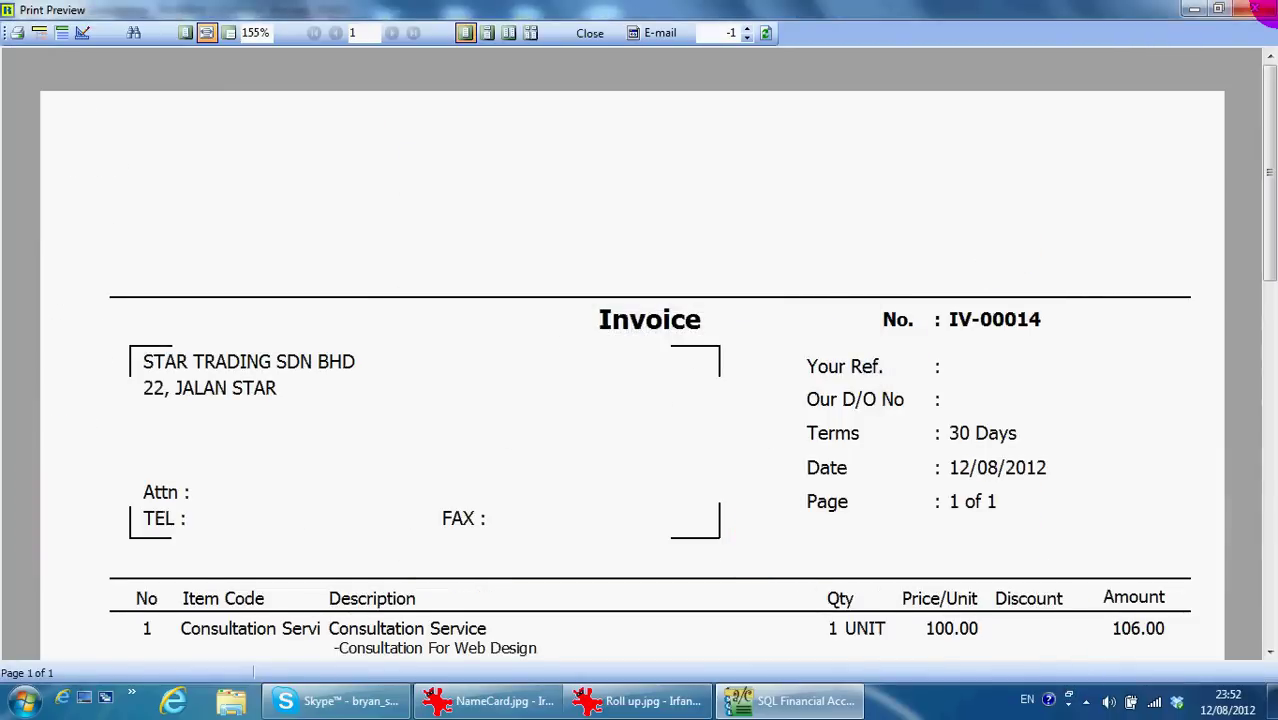
{"action": "left_click", "coordinate": [1268, 10]}
- Open Invoice 123.pdf from the desktop in Adobe Reader, scroll through it, and close it
{"action": "left_click", "coordinate": [1190, 10]}
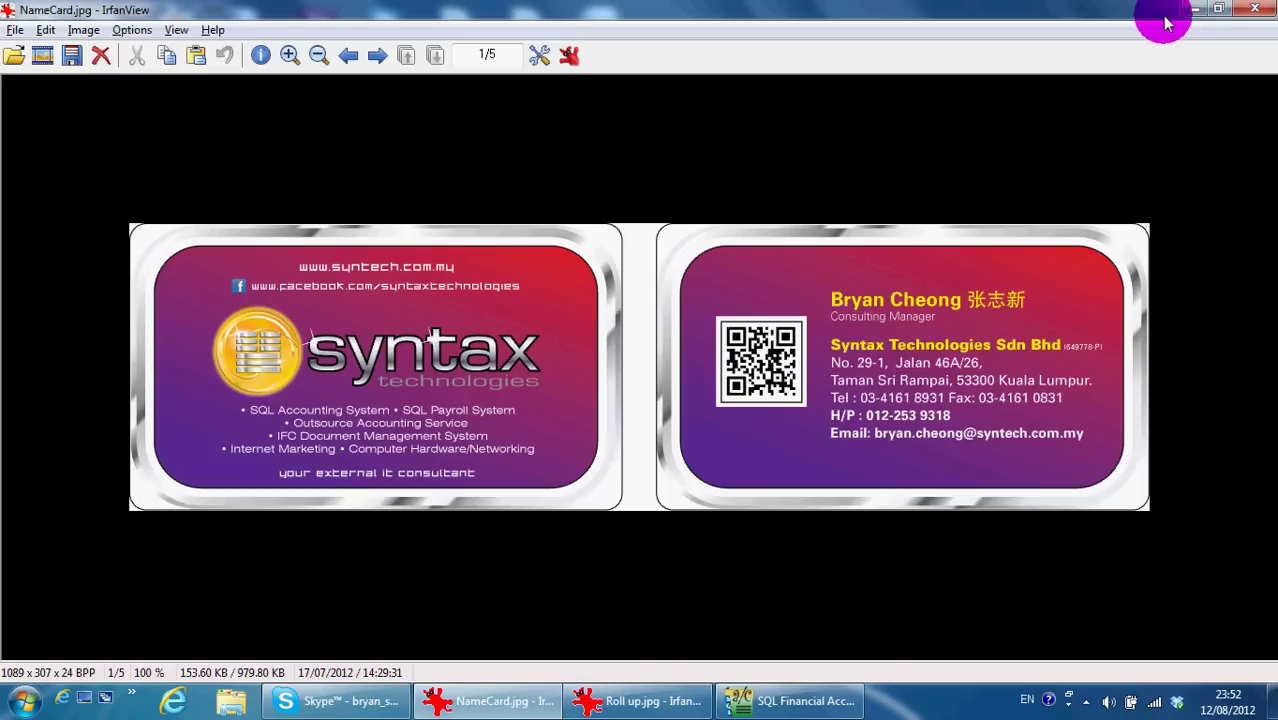
{"action": "left_click", "coordinate": [84, 697]}
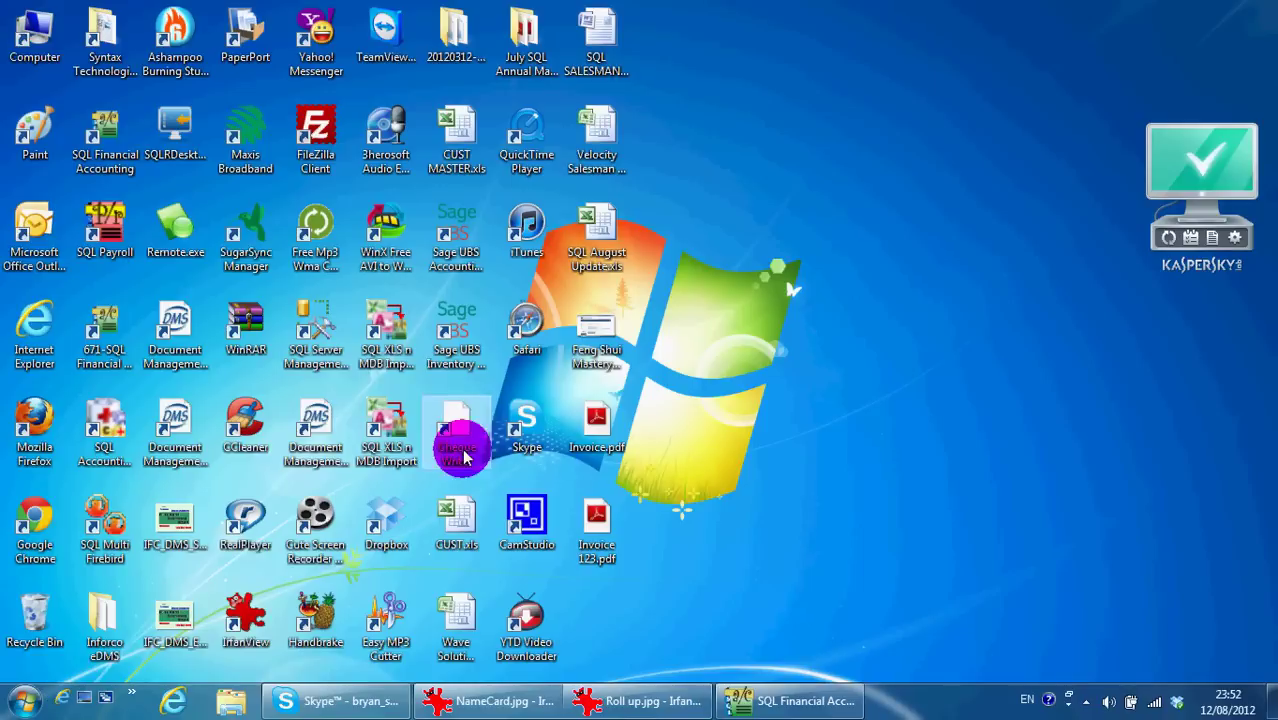
{"action": "double_click", "coordinate": [594, 538]}
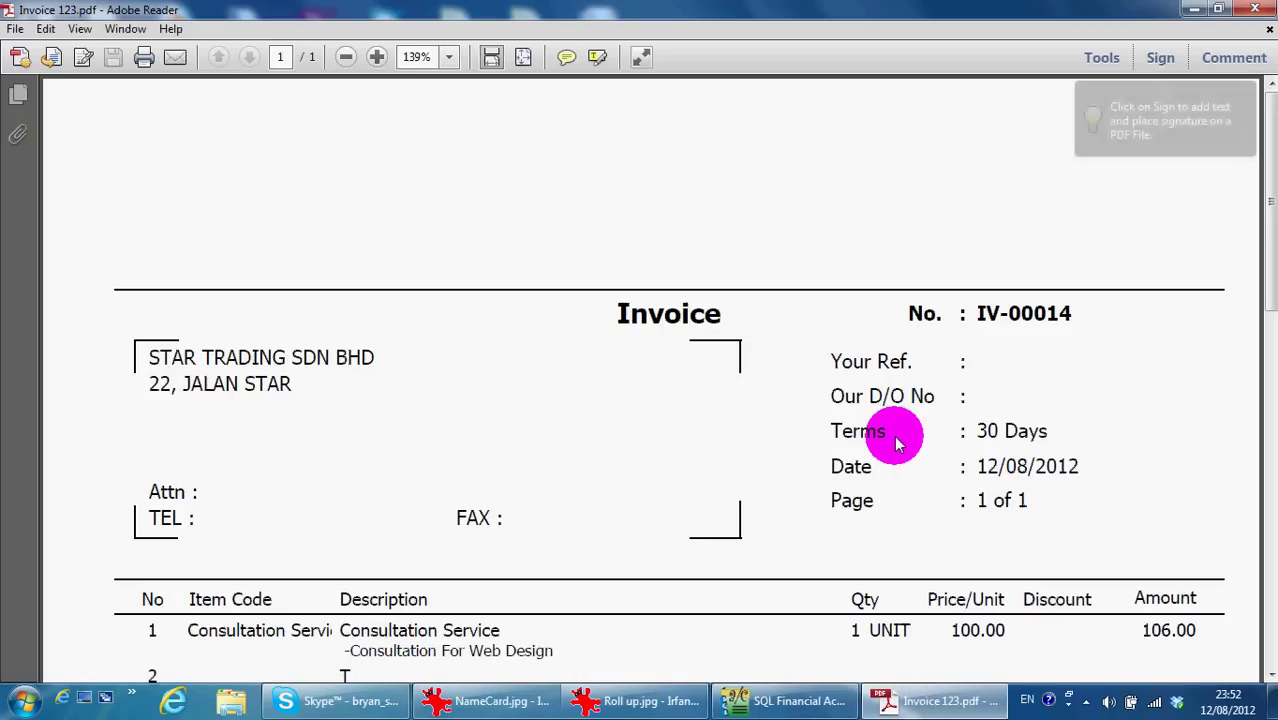
{"action": "scroll", "coordinate": [849, 283], "scroll_direction": "down", "scroll_amount": 5}
{"action": "scroll", "coordinate": [848, 262], "scroll_direction": "up", "scroll_amount": 5}
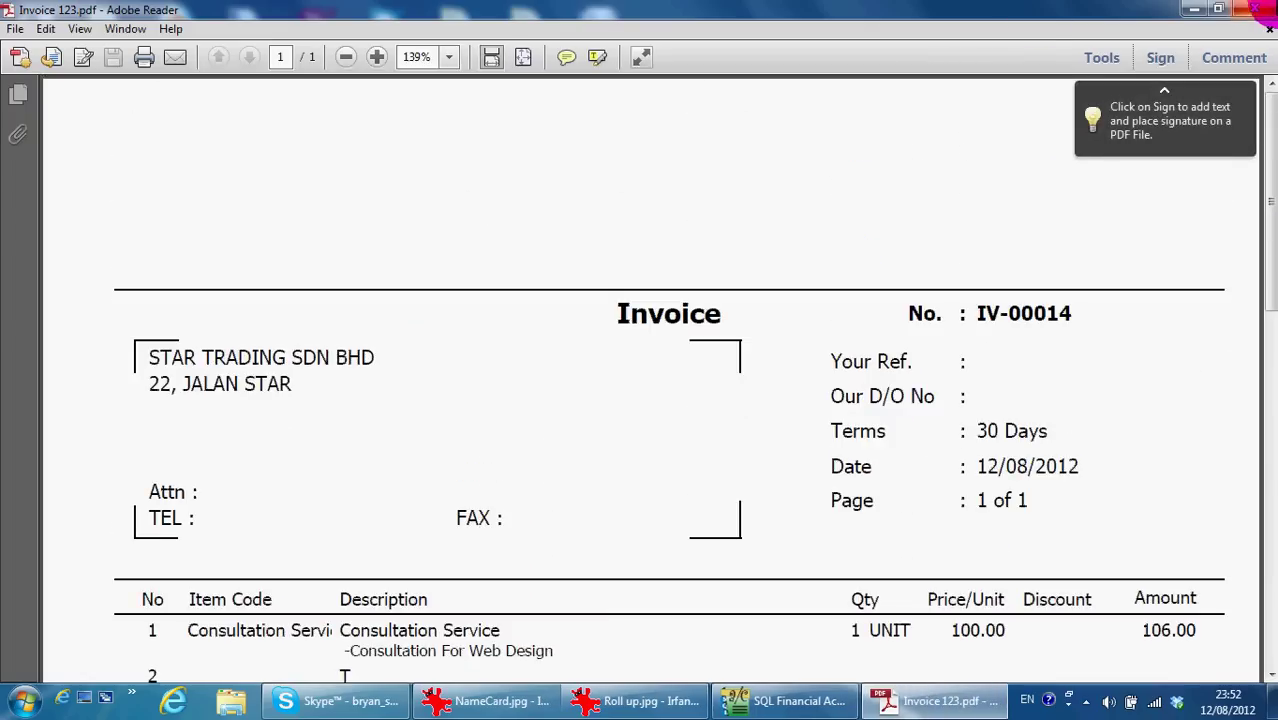
{"action": "left_click", "coordinate": [1266, 9]}
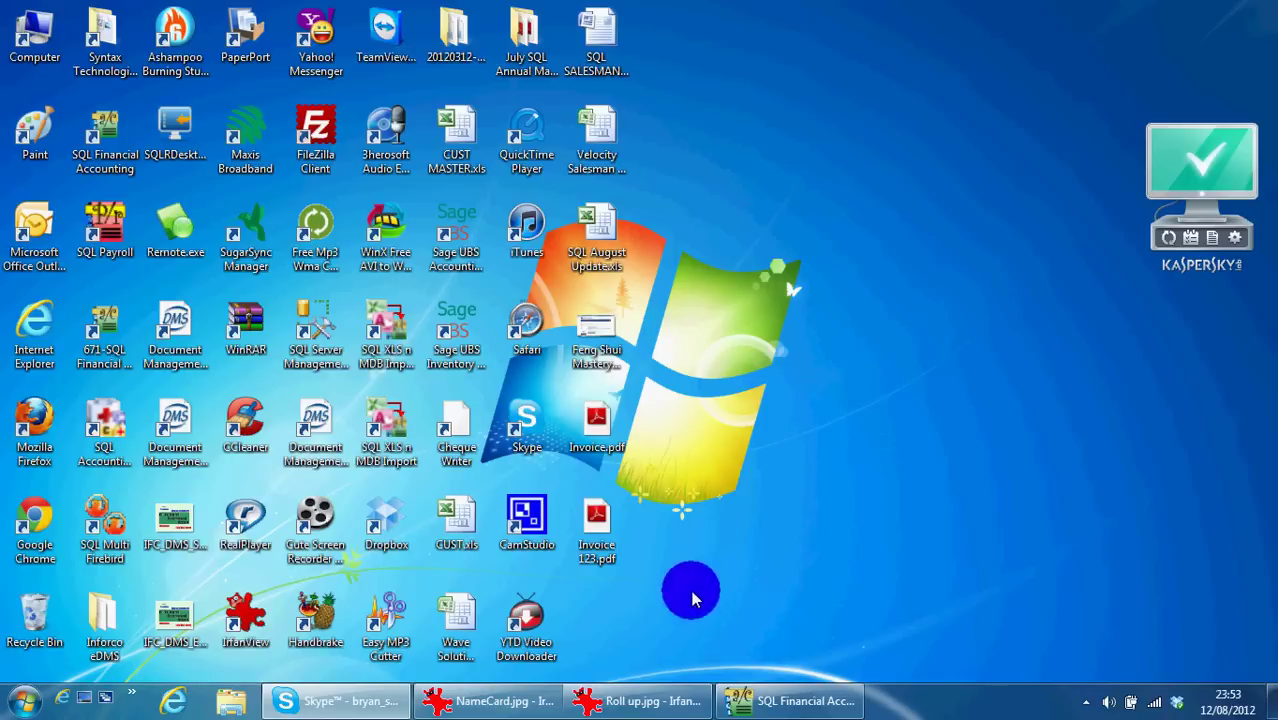
- Bring IrfanView back showing the Roll up banner, then switch to the NameCard image
{"action": "left_click", "coordinate": [785, 703]}
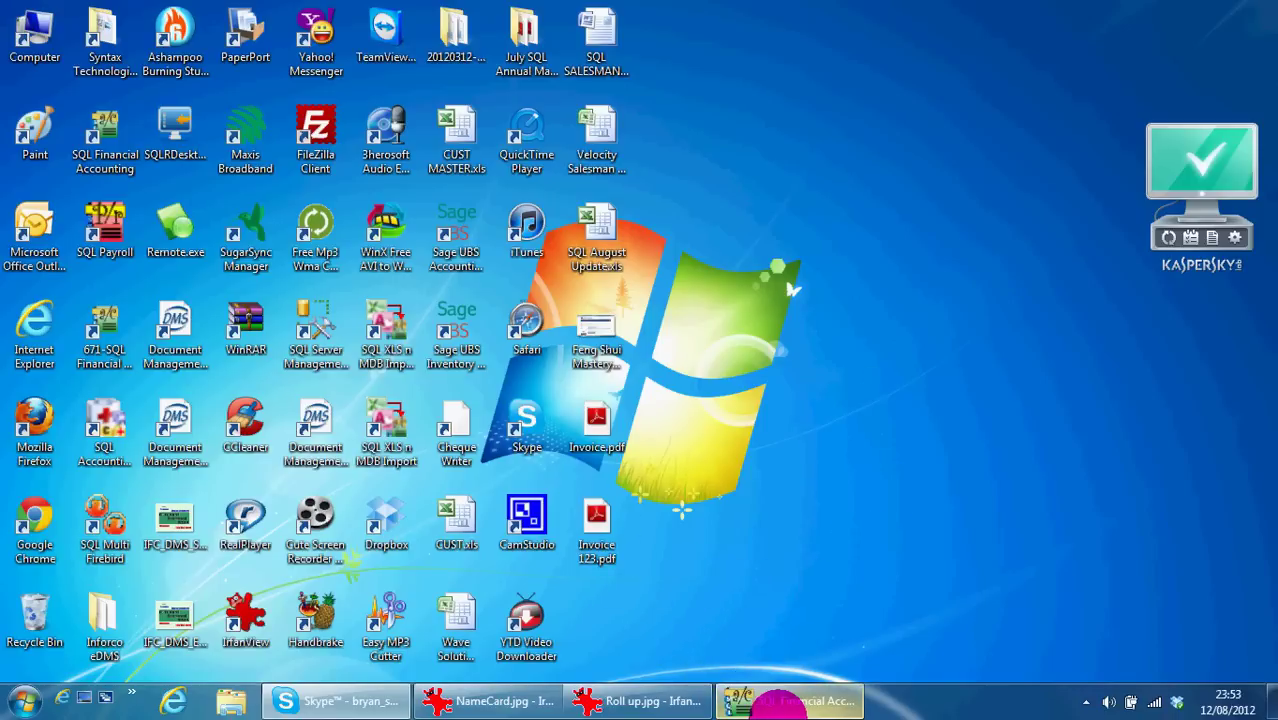
{"action": "left_click", "coordinate": [608, 703]}
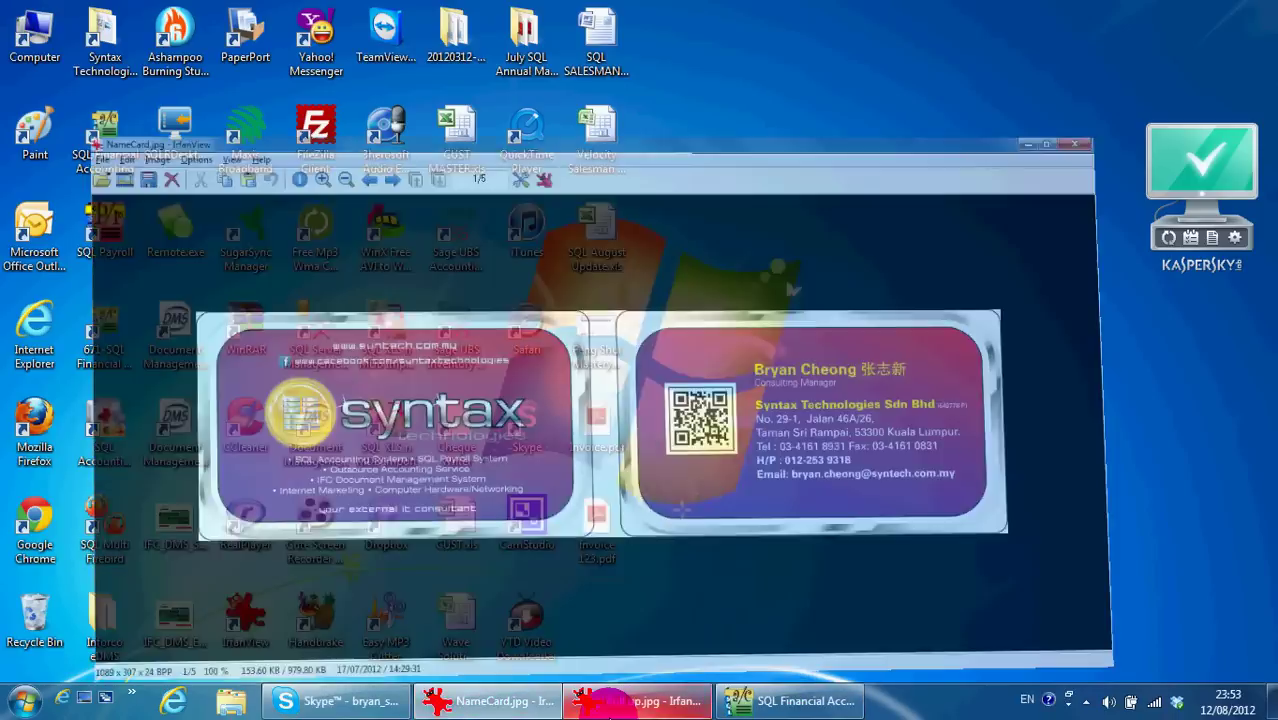
{"action": "left_click", "coordinate": [608, 703]}
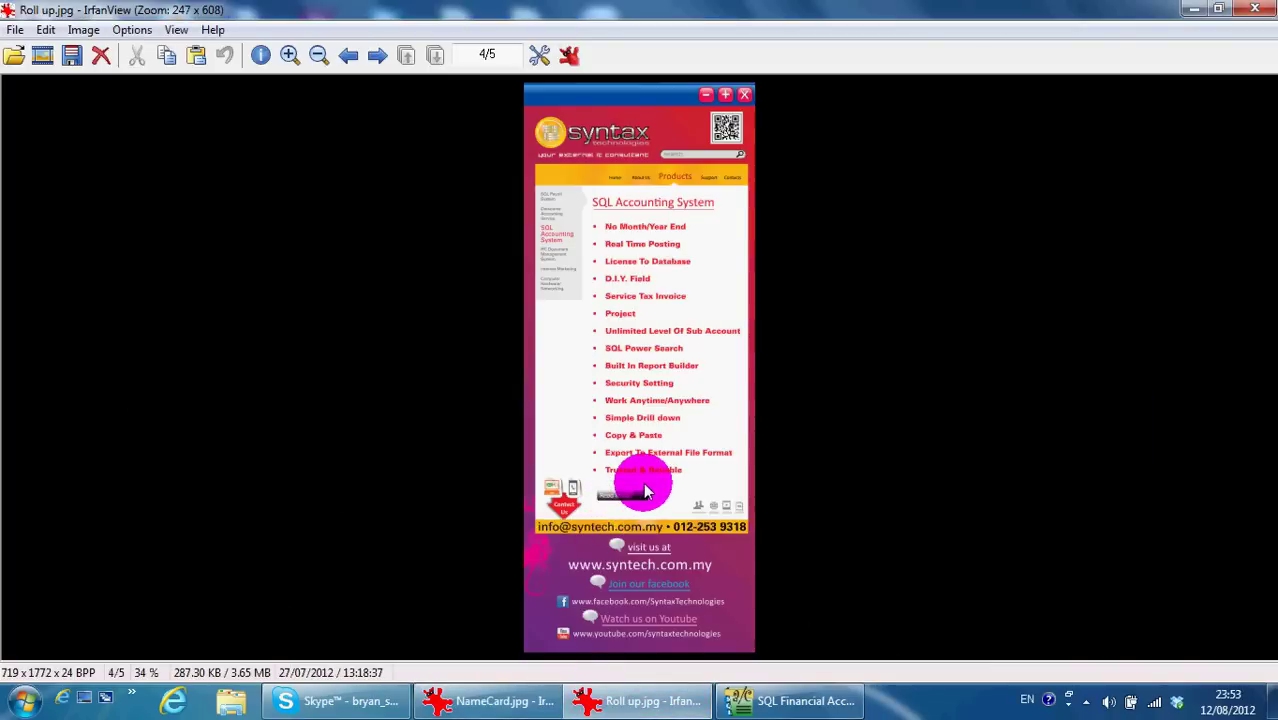
{"action": "left_click", "coordinate": [567, 487]}
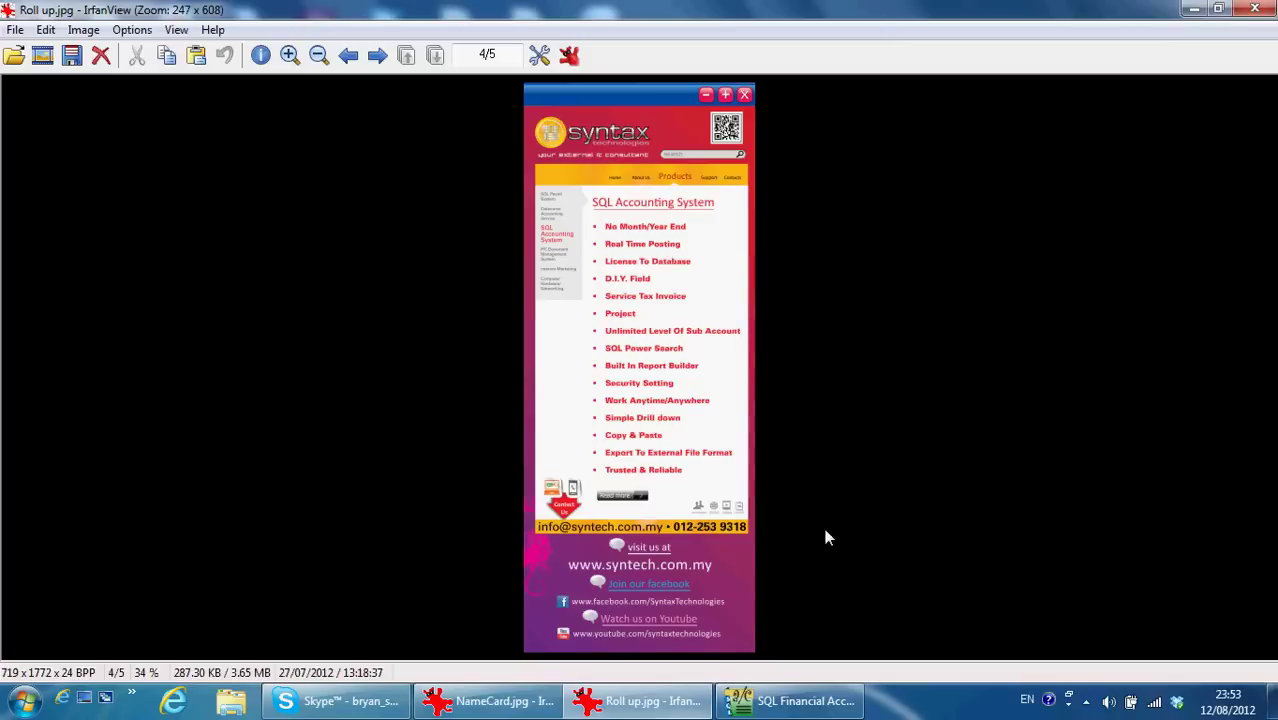
{"action": "left_click", "coordinate": [515, 700]}
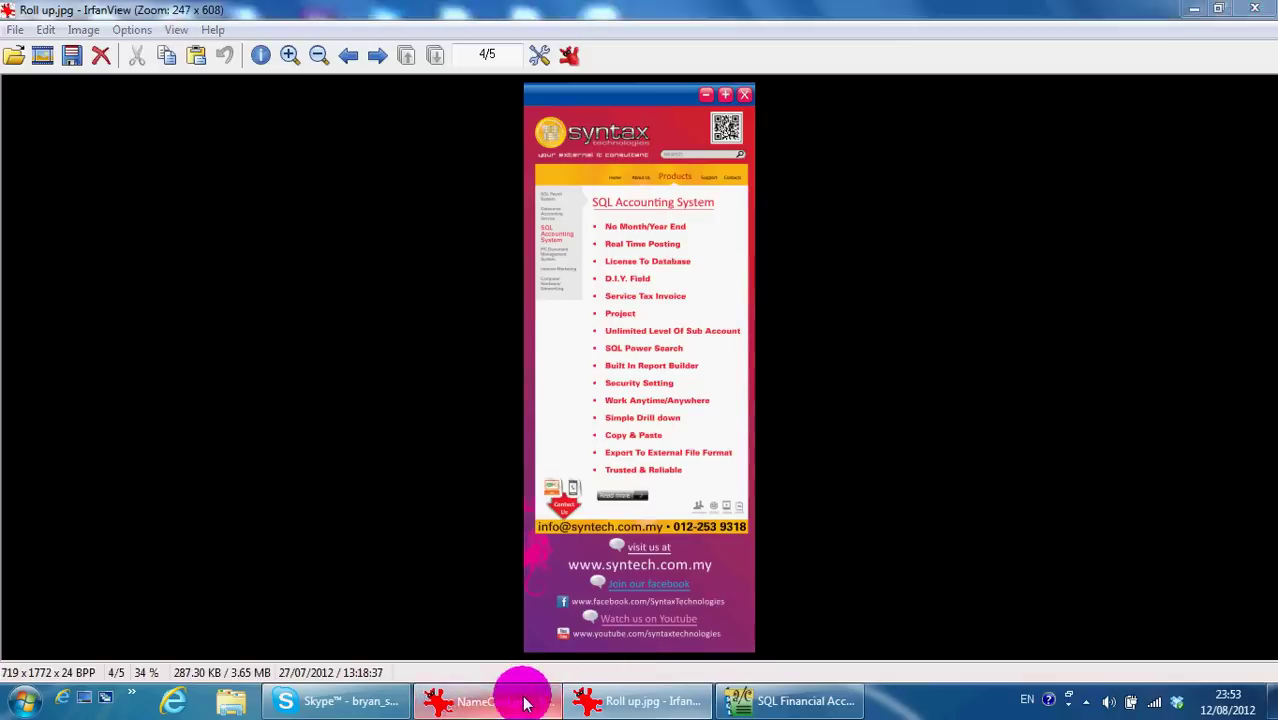